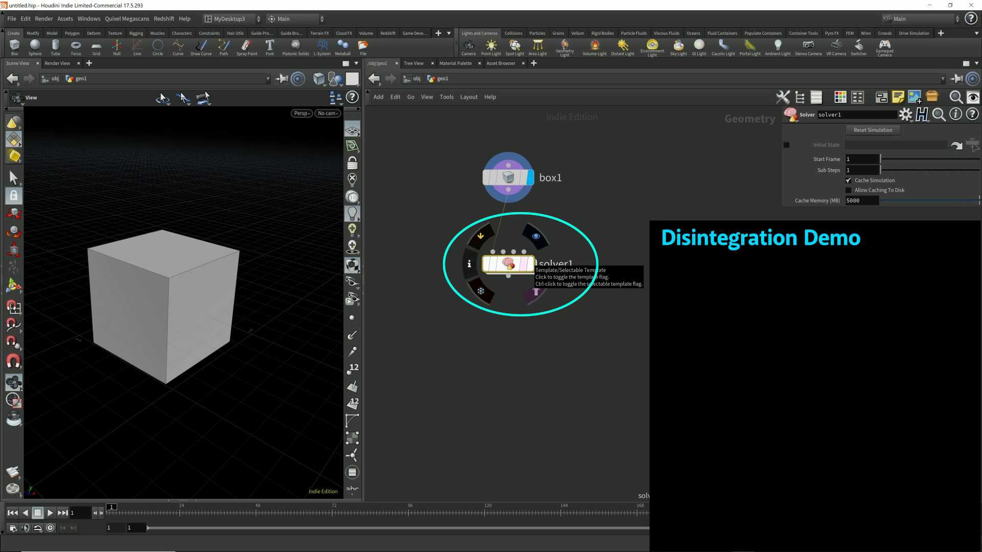
Set the solver1 node as the displayed node and open its inner network.
{"action": "left_click", "coordinate": [530, 264]}
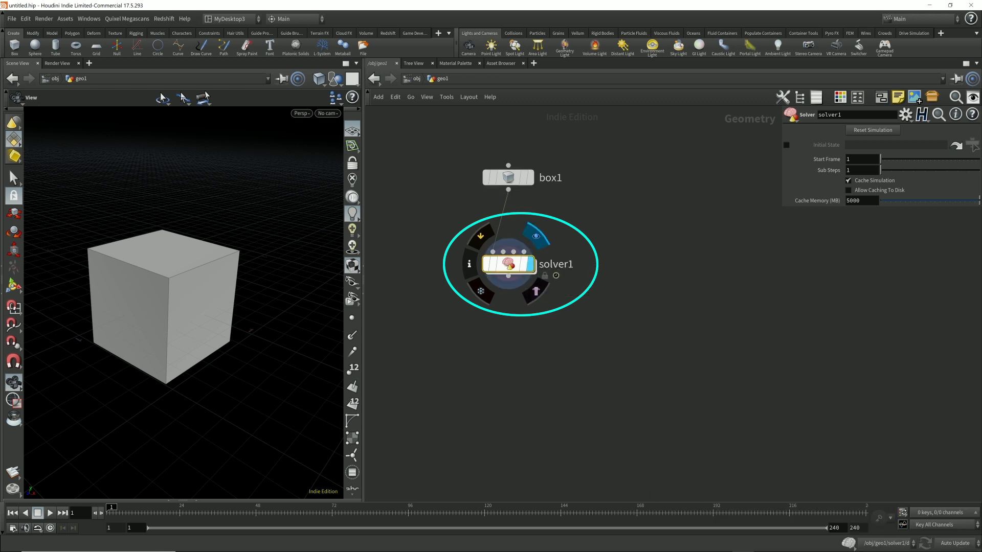
{"action": "key", "text": "i"}
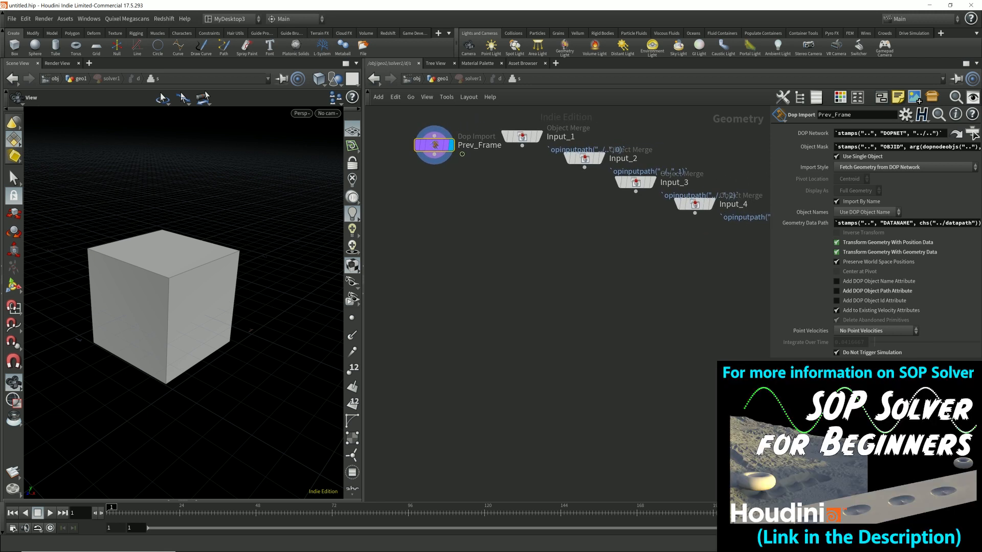
{"action": "left_click_drag", "start_coordinate": [720, 248], "coordinate": [519, 120]}
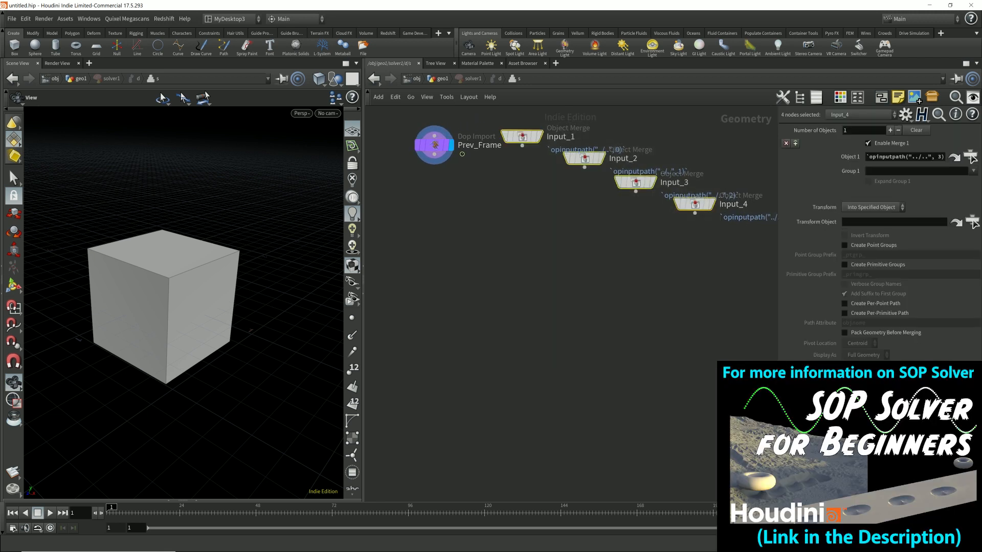
{"action": "left_click", "coordinate": [498, 120]}
Move Prev_Frame clear of the input nodes and attach a displayed Scatter node to its output.
{"action": "left_click_drag", "start_coordinate": [434, 145], "coordinate": [522, 343]}
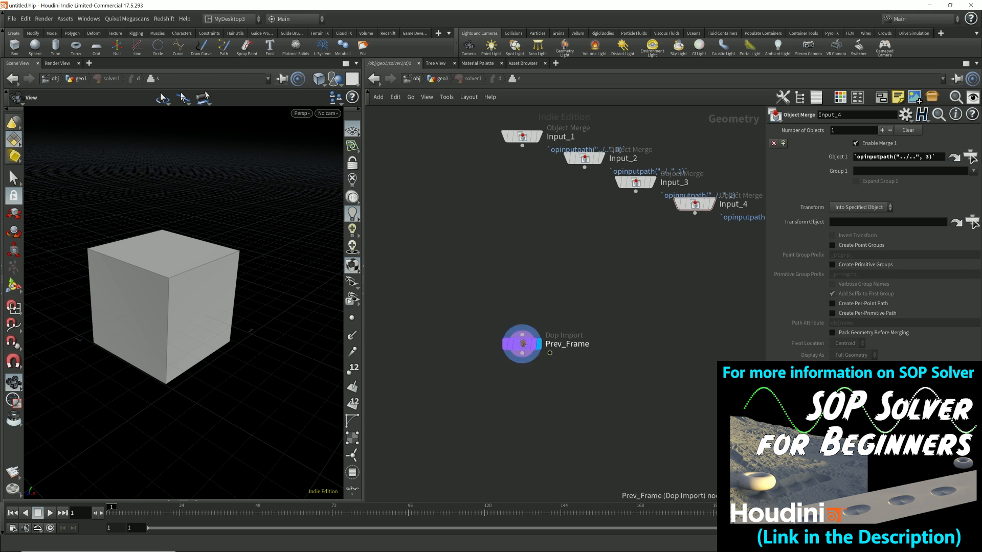
{"action": "middle_click_drag", "start_coordinate": [522, 357], "coordinate": [495, 158]}
{"action": "left_click_drag", "start_coordinate": [522, 151], "coordinate": [522, 220]}
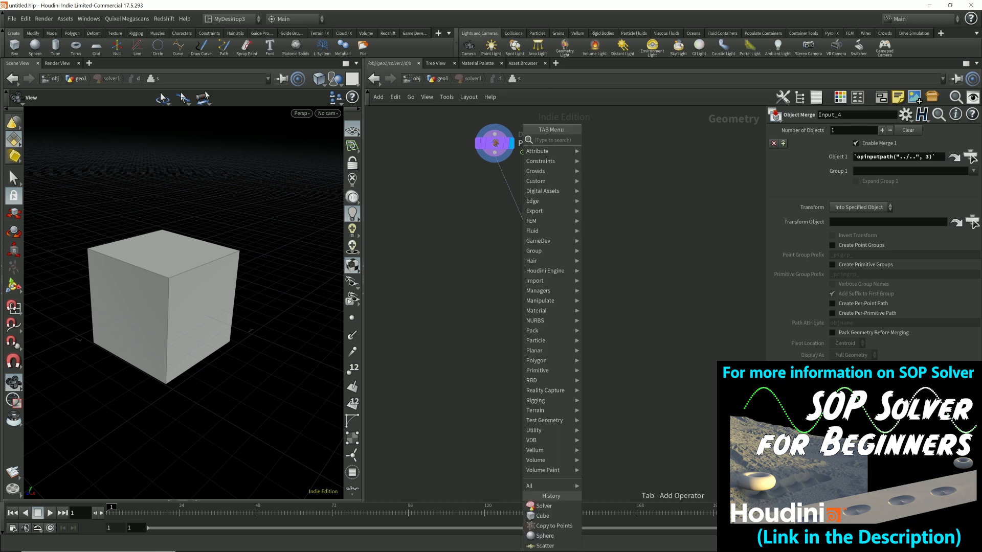
{"action": "type", "text": "scatt"}
{"action": "key", "text": "Return"}
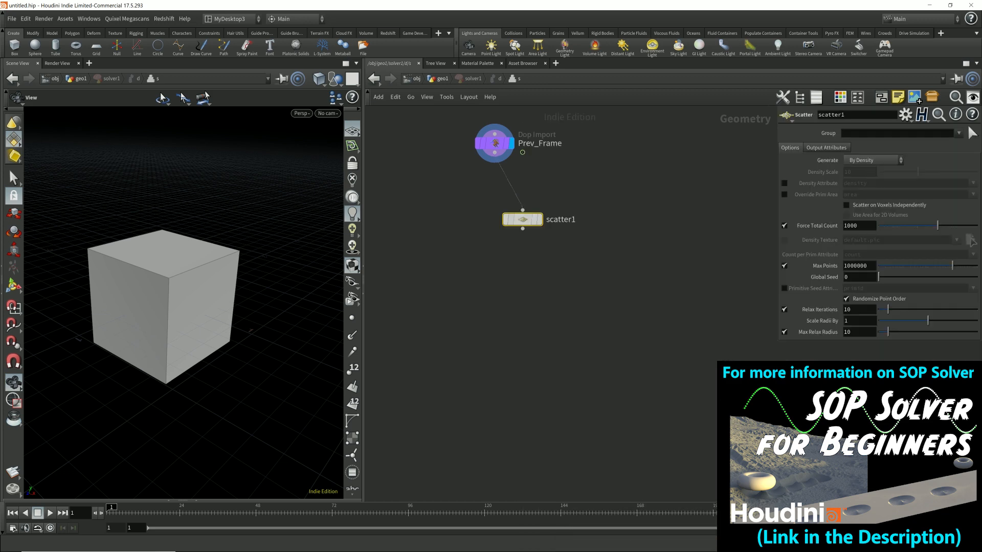
{"action": "left_click", "coordinate": [613, 221]}
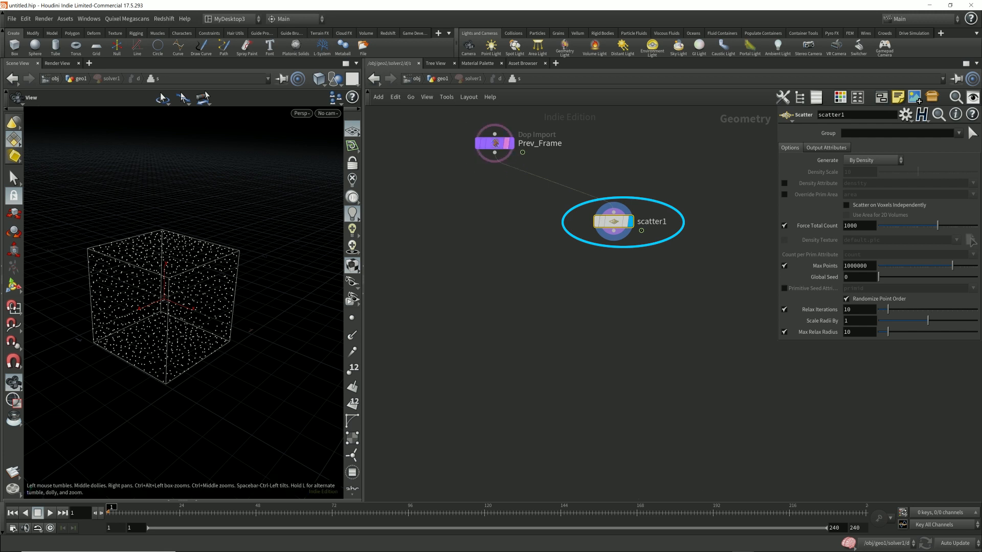
Set the Scatter node's Force Total Count to 10.
{"action": "left_click", "coordinate": [858, 225]}
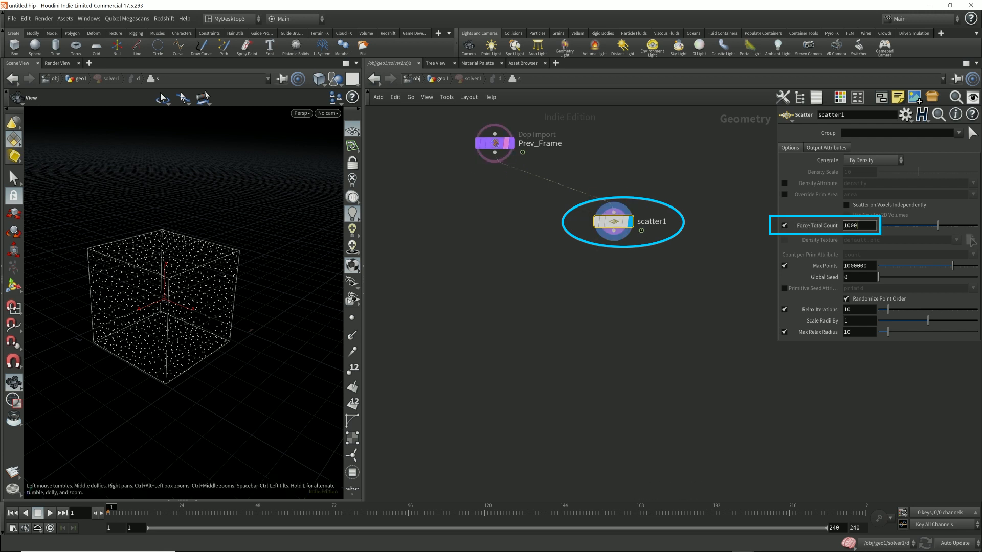
{"action": "key", "text": "BackSpace"}
{"action": "key", "text": "BackSpace"}
{"action": "key", "text": "Return"}
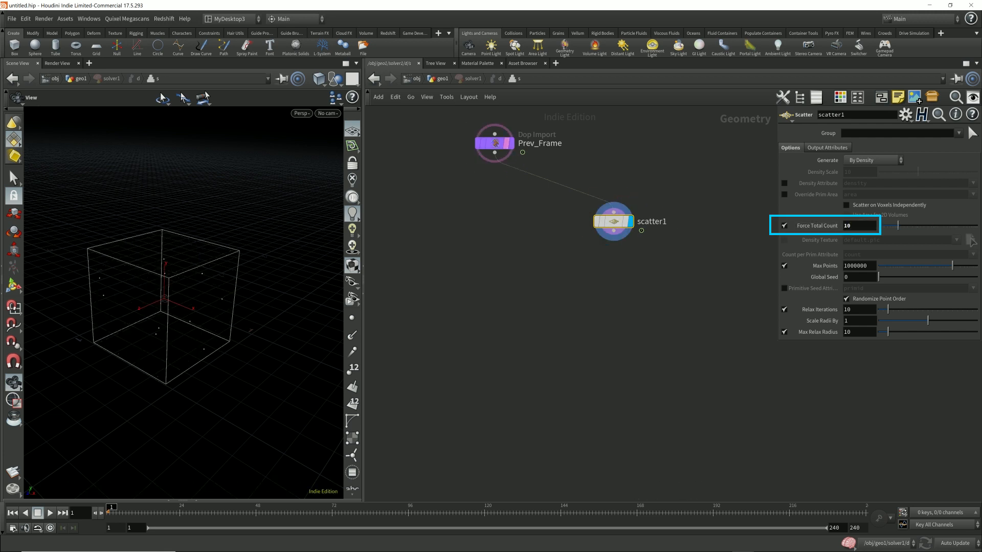
Make room beside the Scatter node for a new Sphere node and set its primitive type to Polygon.
{"action": "left_click_drag", "start_coordinate": [614, 221], "coordinate": [693, 222]}
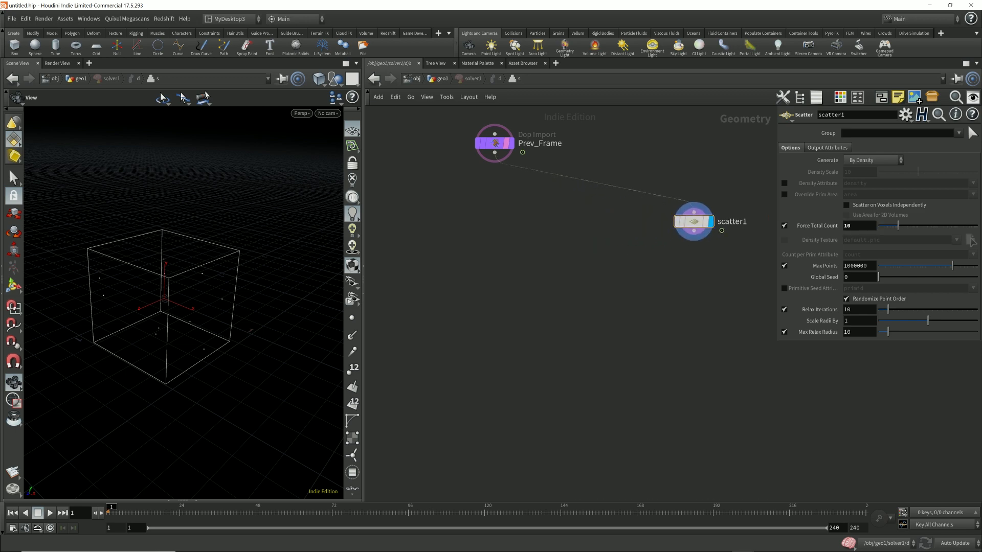
{"action": "key", "text": "Tab"}
{"action": "type", "text": "merge"}
{"action": "key", "text": "Return"}
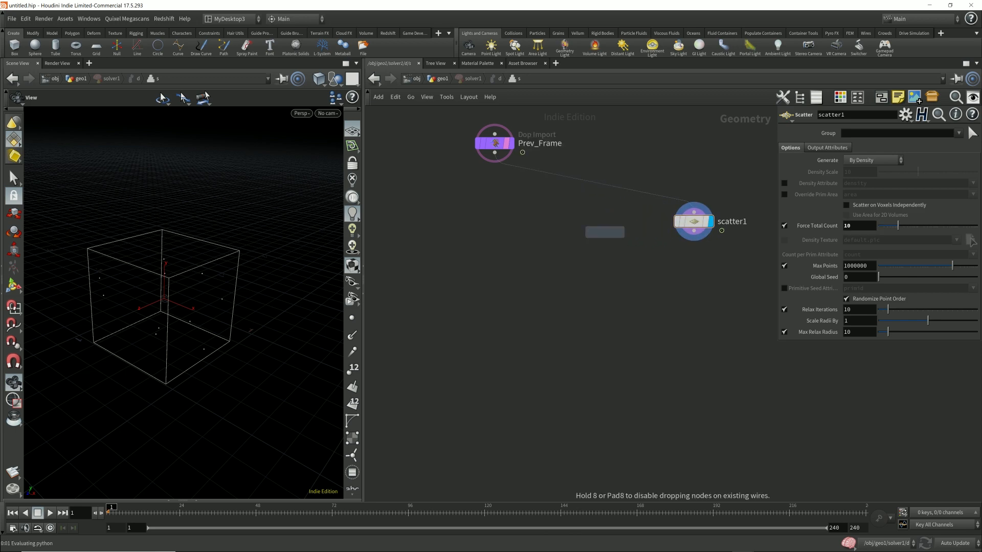
{"action": "left_click", "coordinate": [613, 221]}
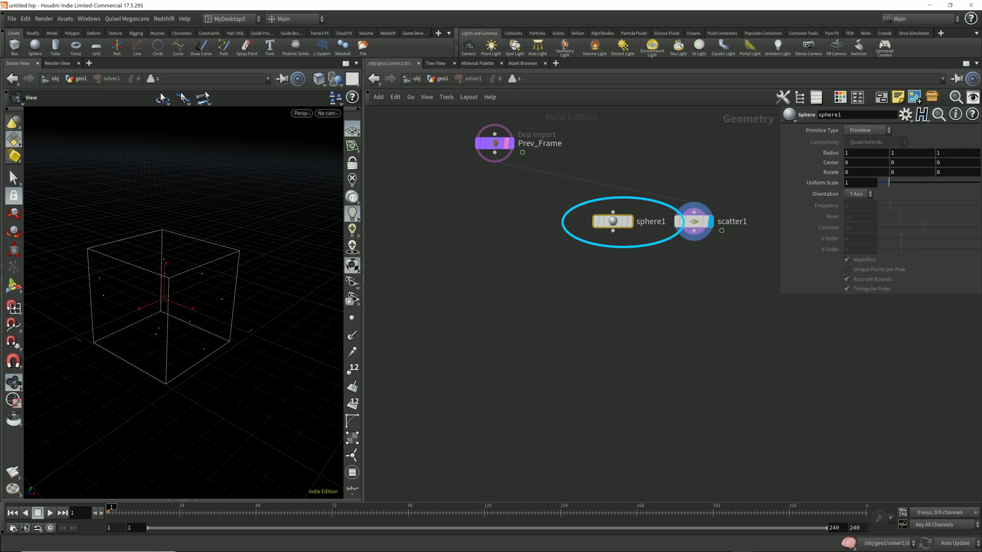
{"action": "left_click", "coordinate": [867, 131]}
{"action": "left_click", "coordinate": [865, 150]}
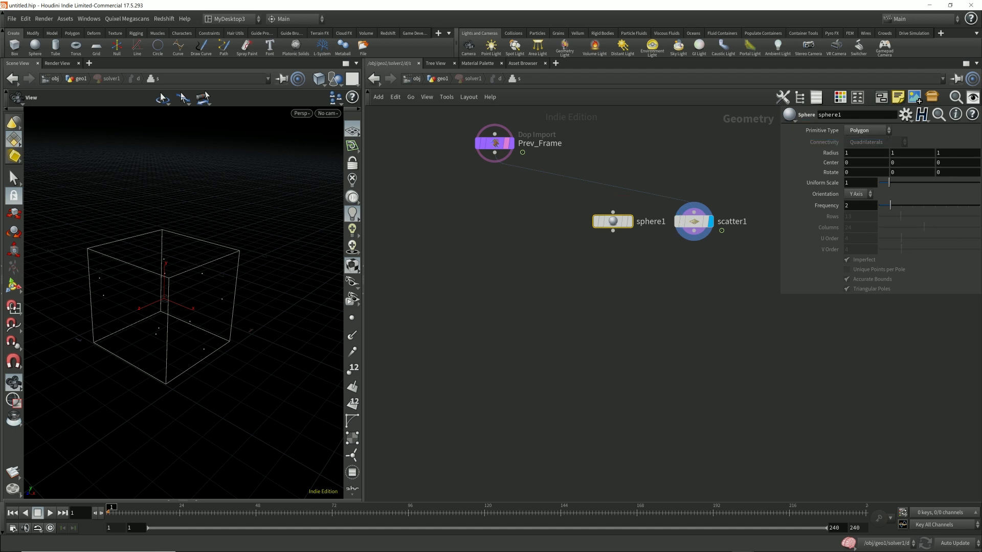
Add a displayed Copy to Points node, with the sphere as its first input and the scattered points as its second.
{"action": "key", "text": "Tab"}
{"action": "type", "text": "copy"}
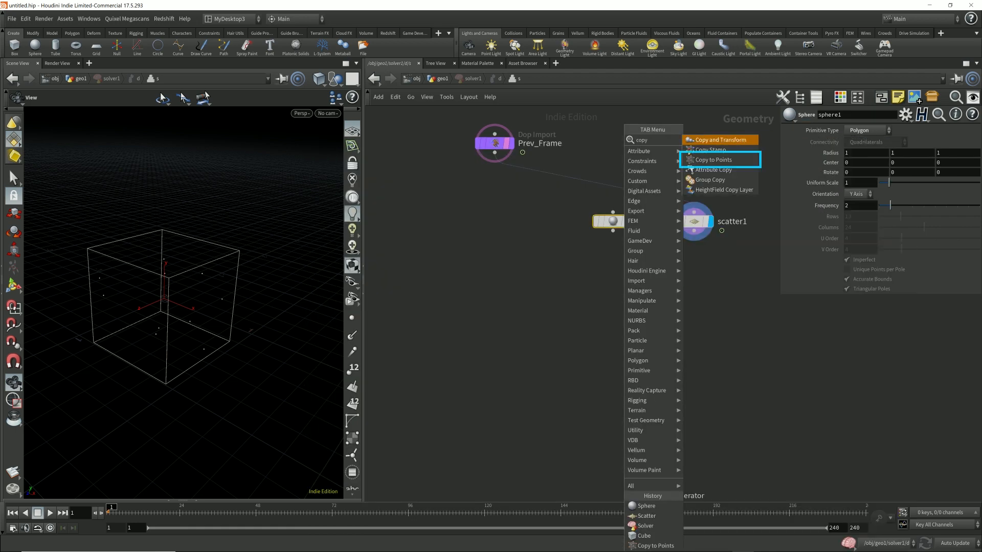
{"action": "key", "text": "Down"}
{"action": "key", "text": "Down"}
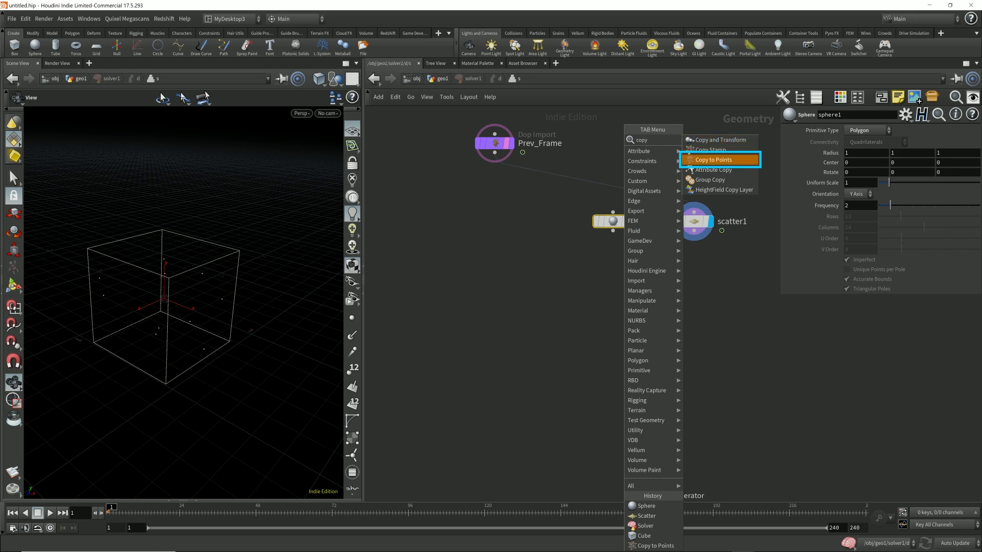
{"action": "key", "text": "Return"}
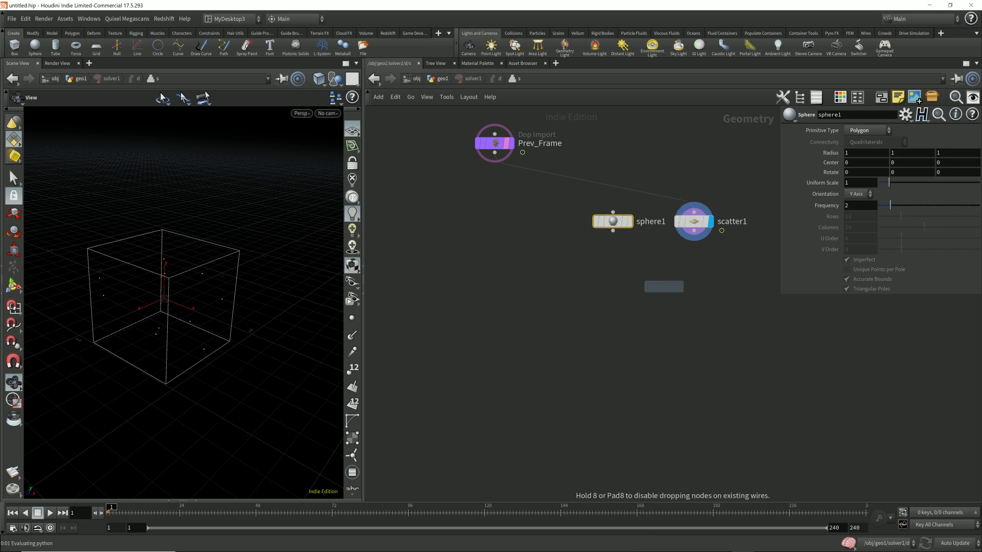
{"action": "left_click", "coordinate": [693, 281]}
{"action": "left_click_drag", "start_coordinate": [595, 221], "coordinate": [781, 221]}
{"action": "left_click_drag", "start_coordinate": [612, 231], "coordinate": [686, 272]}
{"action": "left_click_drag", "start_coordinate": [693, 230], "coordinate": [701, 272]}
{"action": "left_click", "coordinate": [710, 282]}
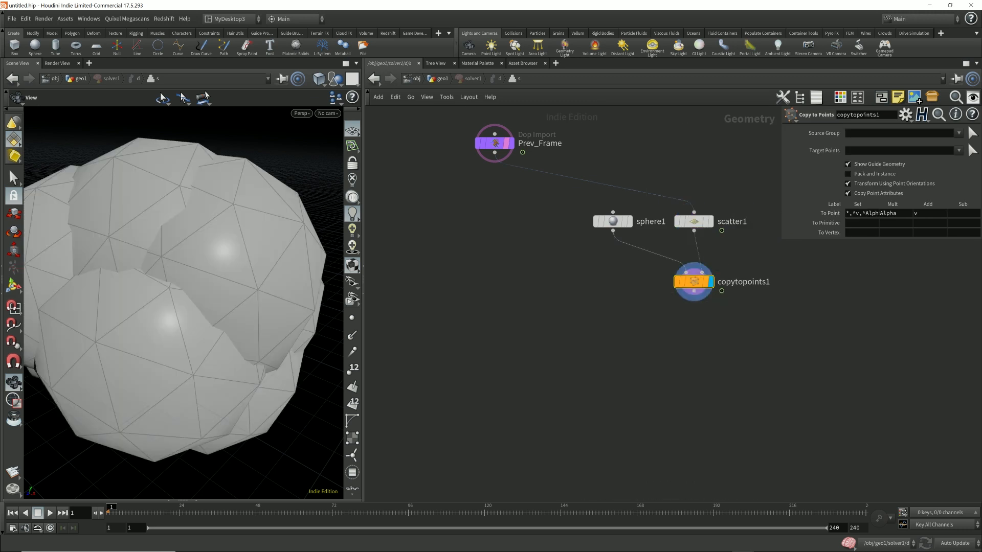
Try a uniform scale of 0.1 on the sphere and set it back to 1.
{"action": "left_click_drag", "start_coordinate": [569, 244], "coordinate": [634, 205]}
{"action": "middle_click_drag", "start_coordinate": [860, 183], "coordinate": [808, 182]}
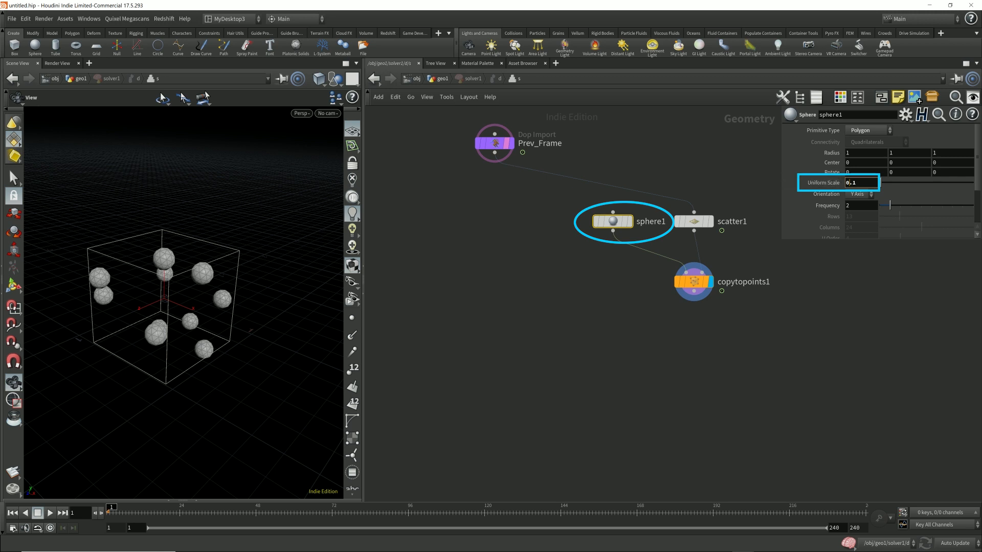
{"action": "double_click", "coordinate": [849, 182]}
{"action": "type", "text": "1"}
{"action": "key", "text": "Return"}
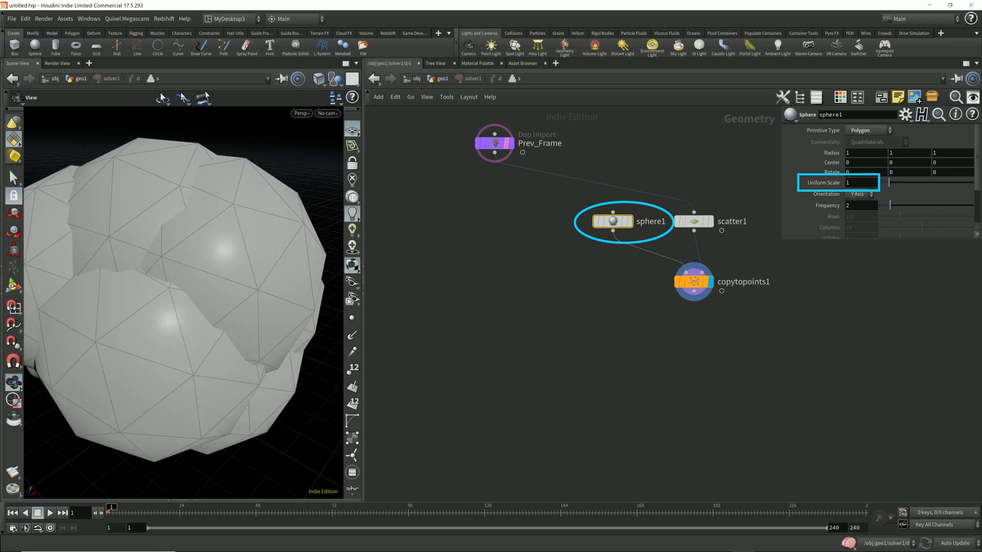
Return to the geo1 network and set the box1 node's uniform scale to 10.
{"action": "left_click", "coordinate": [437, 79]}
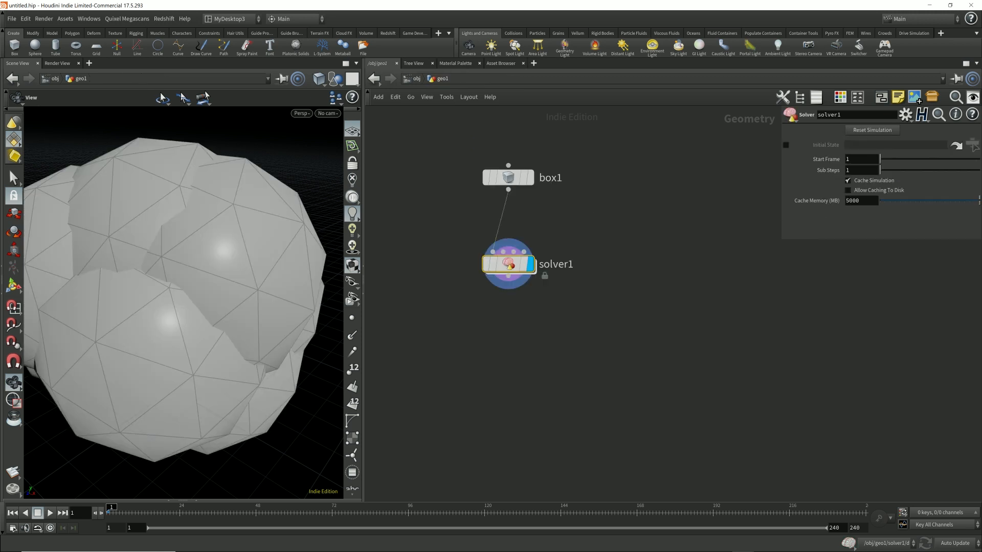
{"action": "left_click", "coordinate": [507, 177]}
{"action": "left_click", "coordinate": [861, 192]}
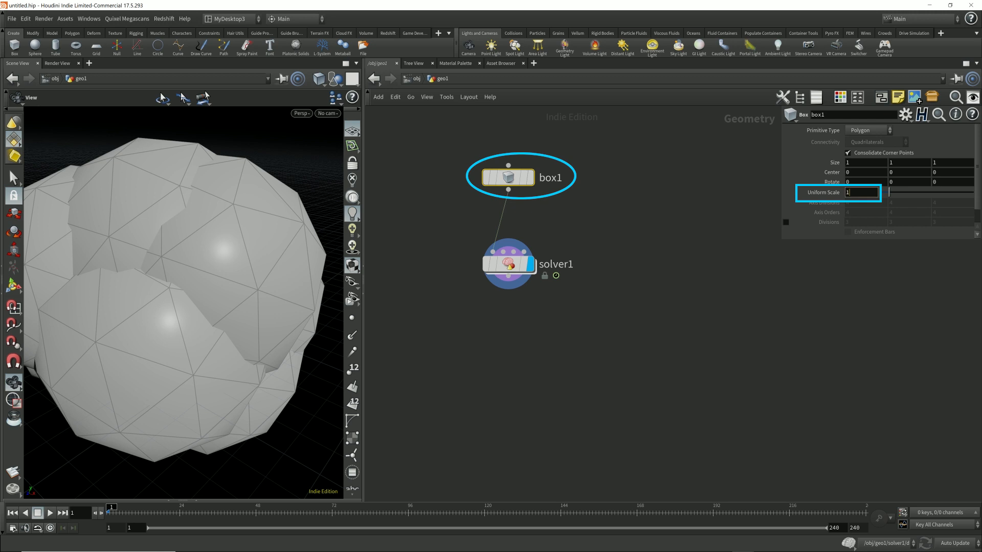
{"action": "type", "text": "0"}
{"action": "key", "text": "Return"}
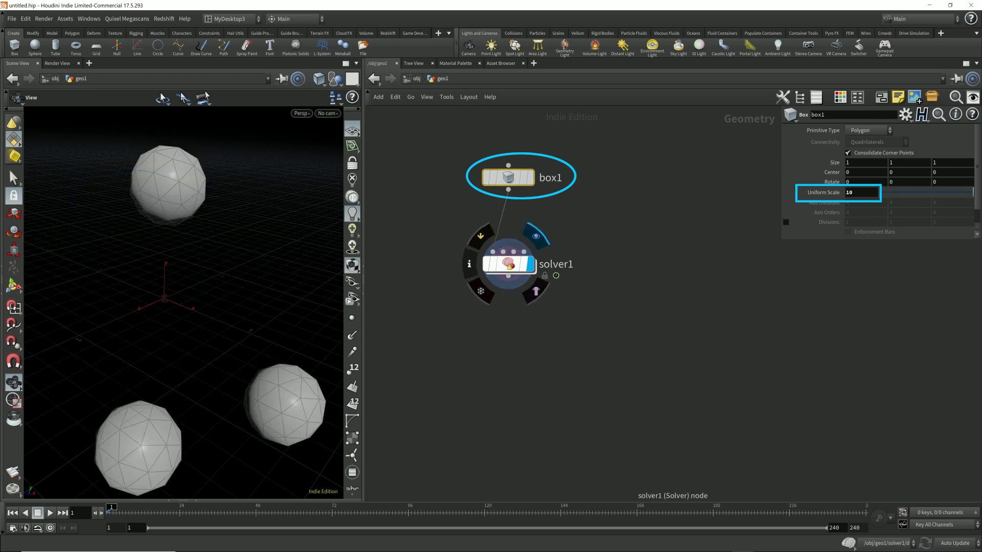
Examine the scattered spheres in the viewport from inside the solver and from the geo1 level.
{"action": "double_click", "coordinate": [507, 263]}
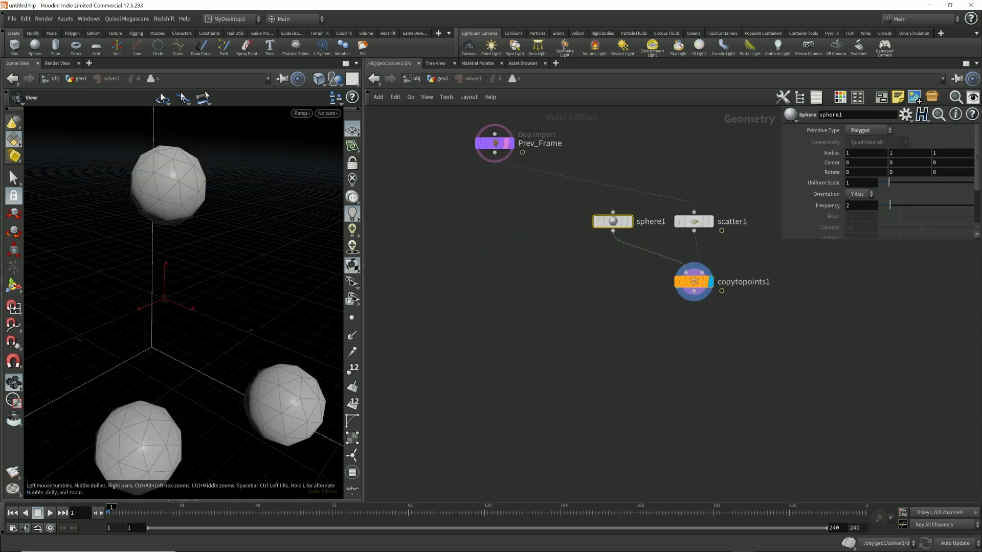
{"action": "key", "text": "f"}
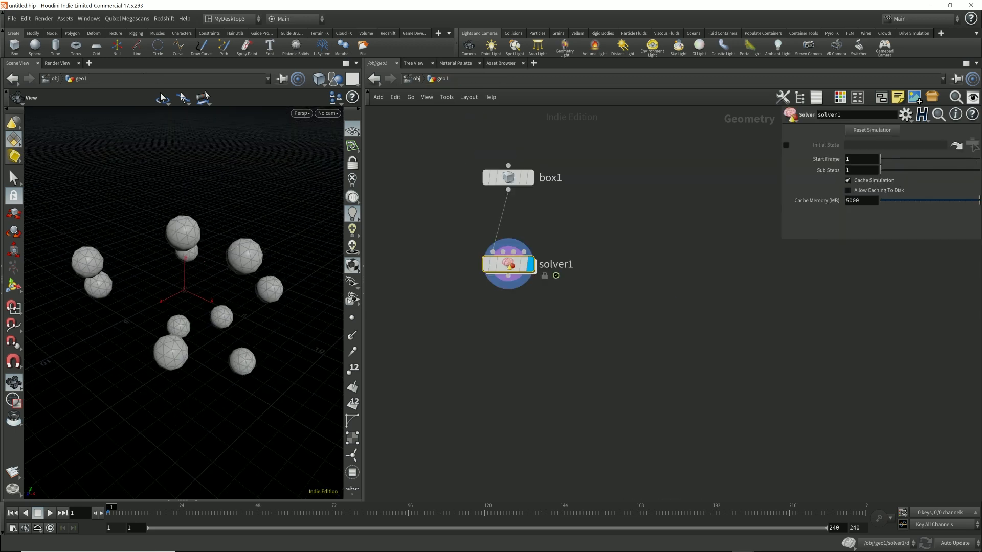
{"action": "double_click", "coordinate": [850, 192]}
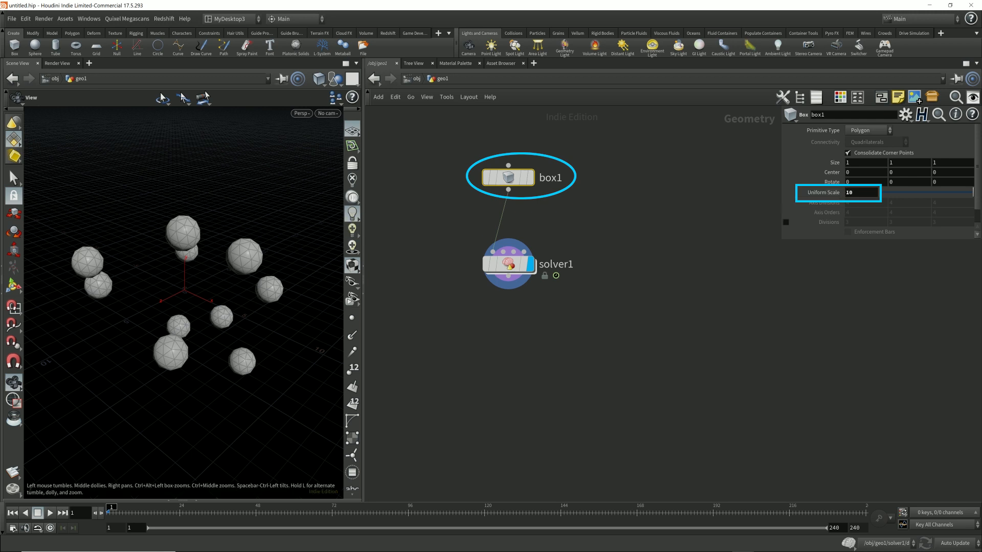
{"action": "left_click_drag", "start_coordinate": [184, 302], "coordinate": [184, 276]}
{"action": "scroll", "coordinate": [184, 302], "scroll_direction": "down", "scroll_amount": 3}
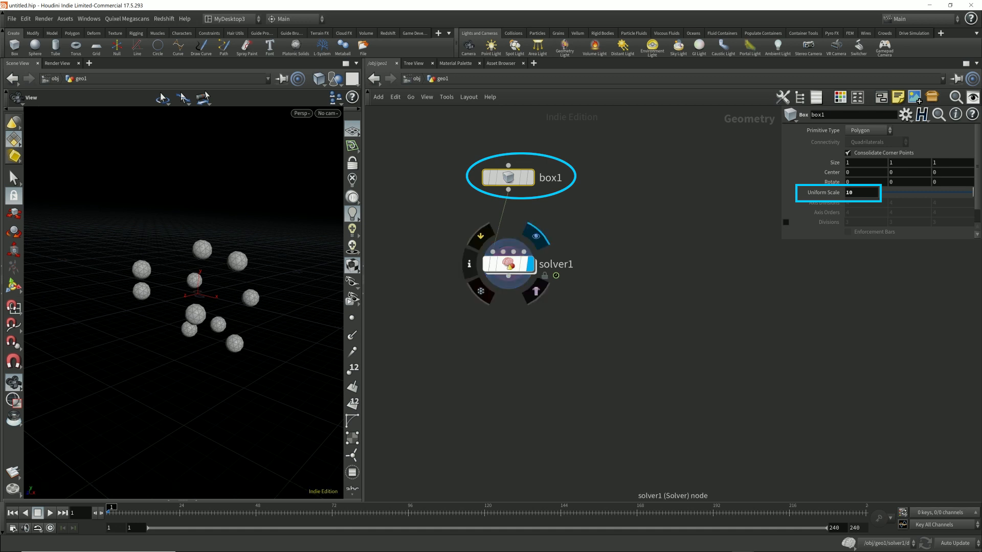
Reopen the solver1 network and attach a For-Each Connected Piece loop to the Copy to Points output.
{"action": "left_click", "coordinate": [508, 263]}
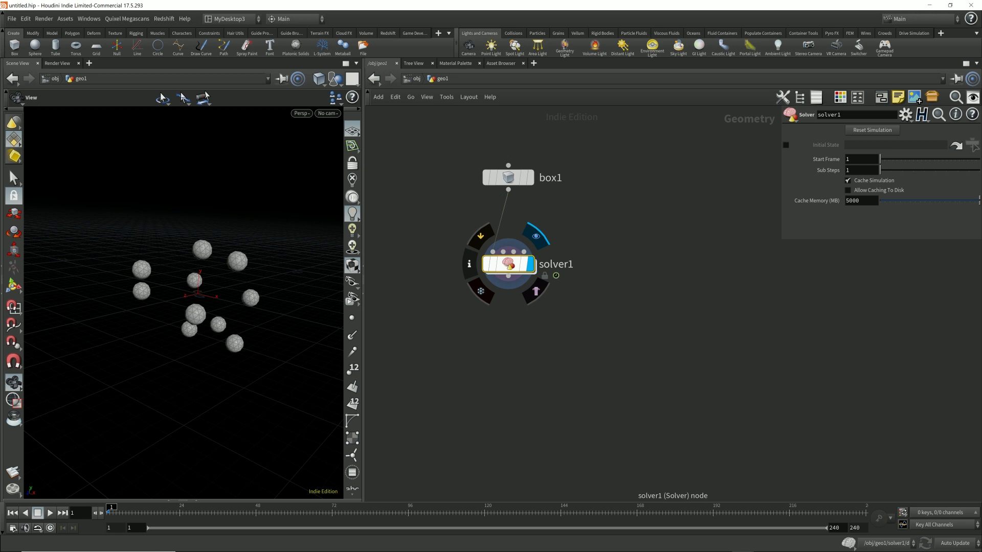
{"action": "double_click", "coordinate": [508, 264]}
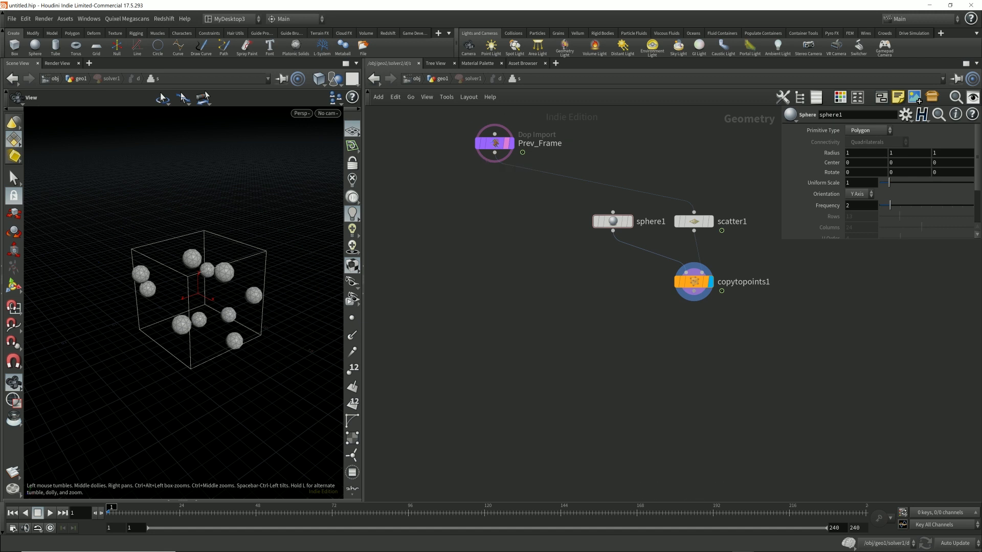
{"action": "left_click", "coordinate": [693, 299]}
{"action": "key", "text": "Tab"}
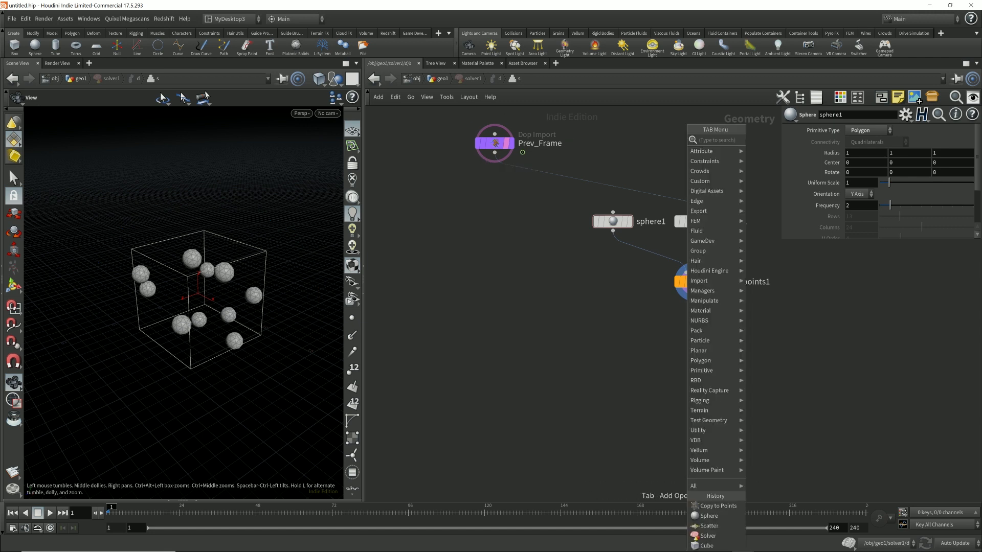
{"action": "type", "text": "foreac"}
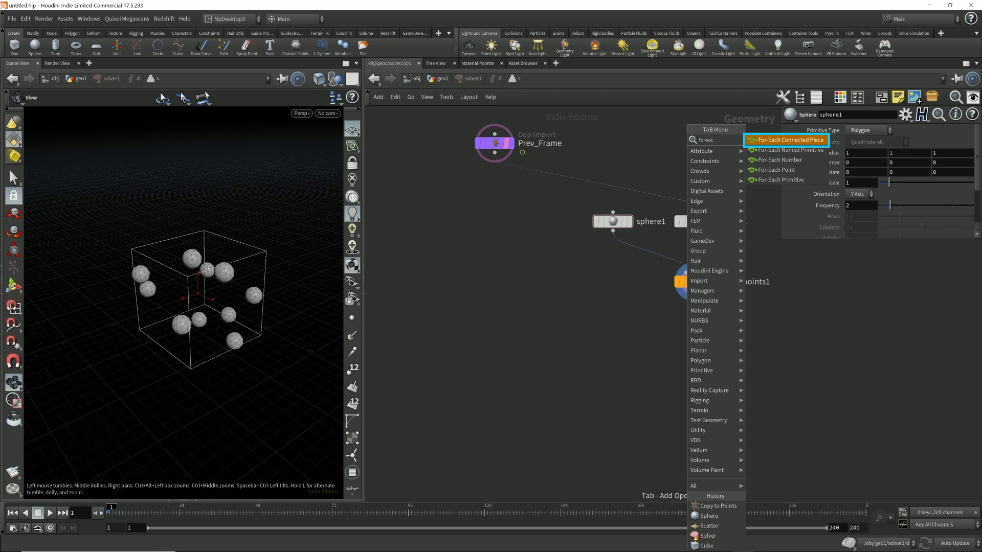
{"action": "key", "text": "Return"}
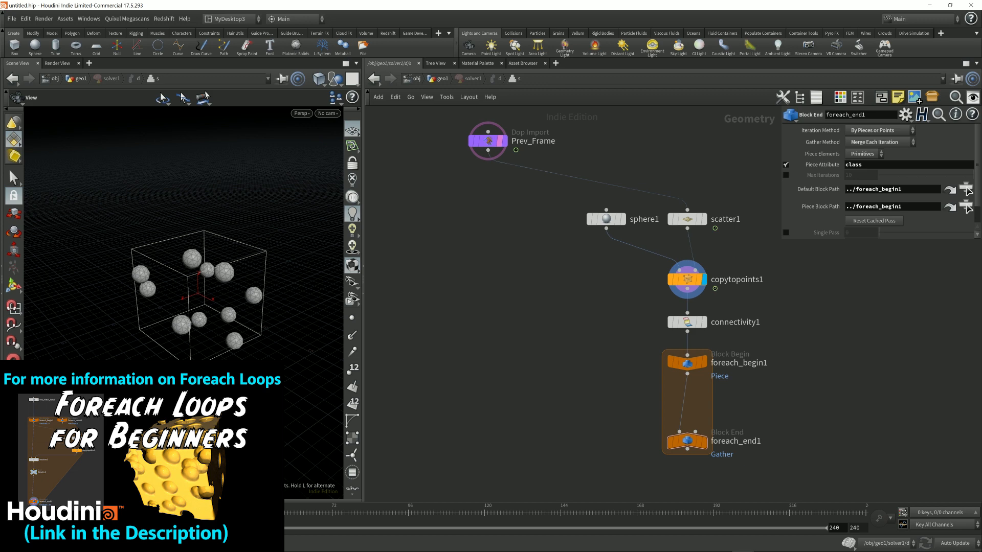
Add a separate Block Begin node beside the loop's foreach_begin1 node.
{"action": "key", "text": "Tab"}
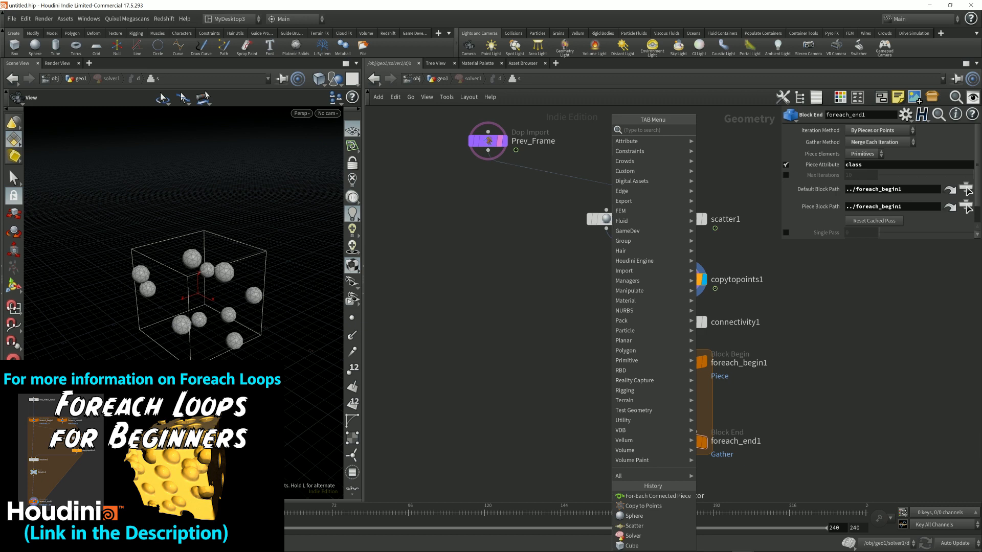
{"action": "type", "text": "blobk"}
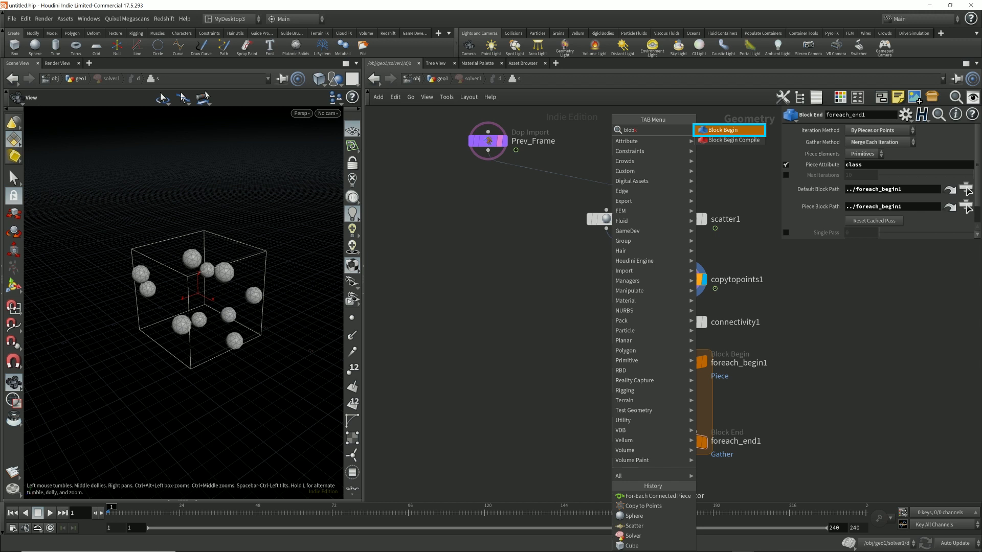
{"action": "key", "text": "Return"}
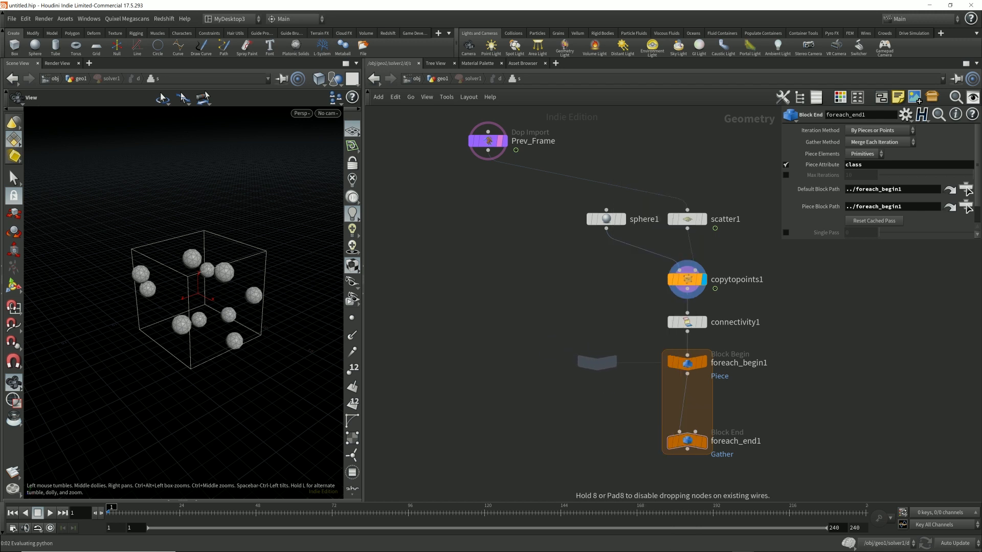
{"action": "left_click", "coordinate": [584, 363]}
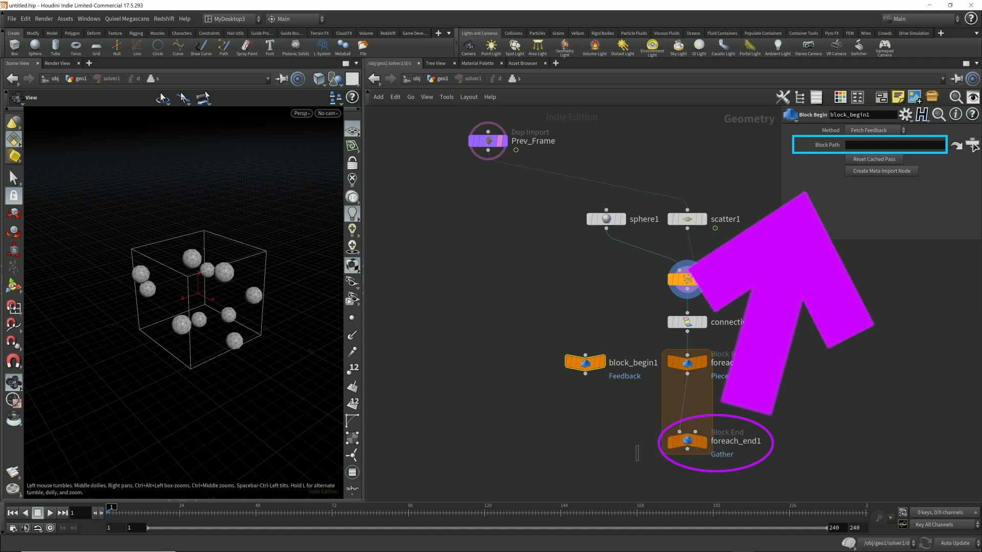
Set block_begin1's block path to foreach_end1, move it beneath Prev_Frame, and connect Prev_Frame's output to its input.
{"action": "left_click_drag", "start_coordinate": [687, 441], "coordinate": [895, 145]}
{"action": "left_click_drag", "start_coordinate": [973, 147], "coordinate": [973, 147]}
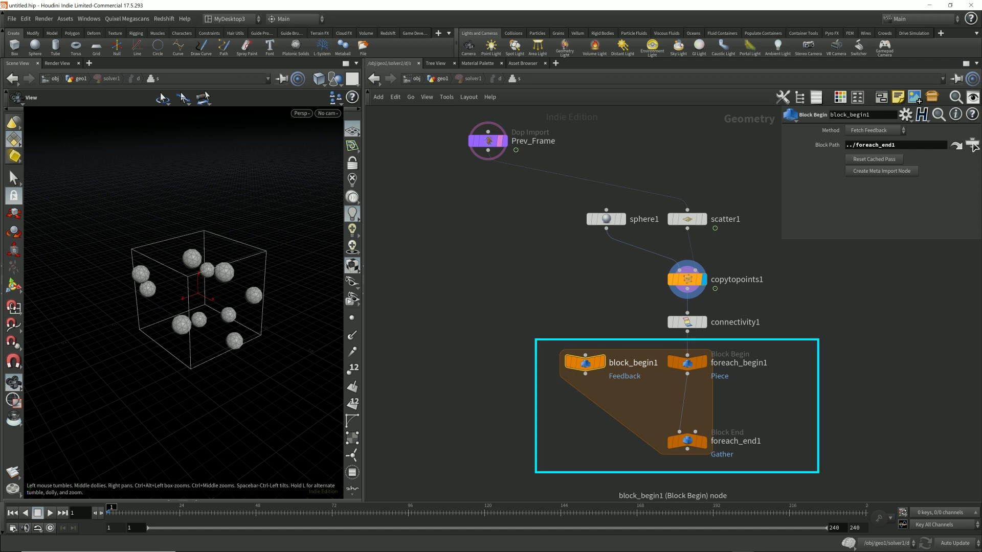
{"action": "left_click_drag", "start_coordinate": [585, 363], "coordinate": [488, 363]}
{"action": "left_click_drag", "start_coordinate": [488, 151], "coordinate": [487, 362]}
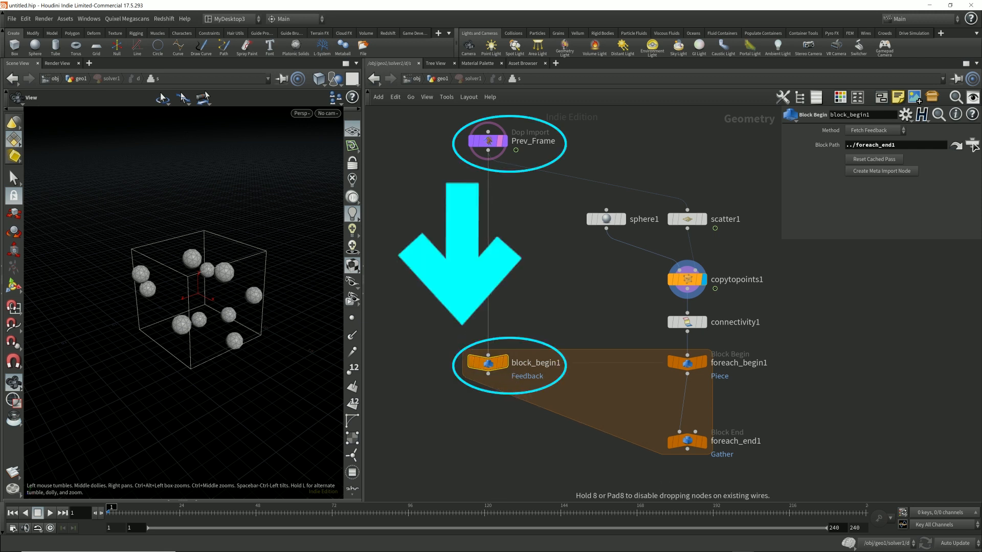
Set foreach_end1's gather method to Feedback Each Iteration and its default block path to block_begin1.
{"action": "left_click", "coordinate": [686, 441]}
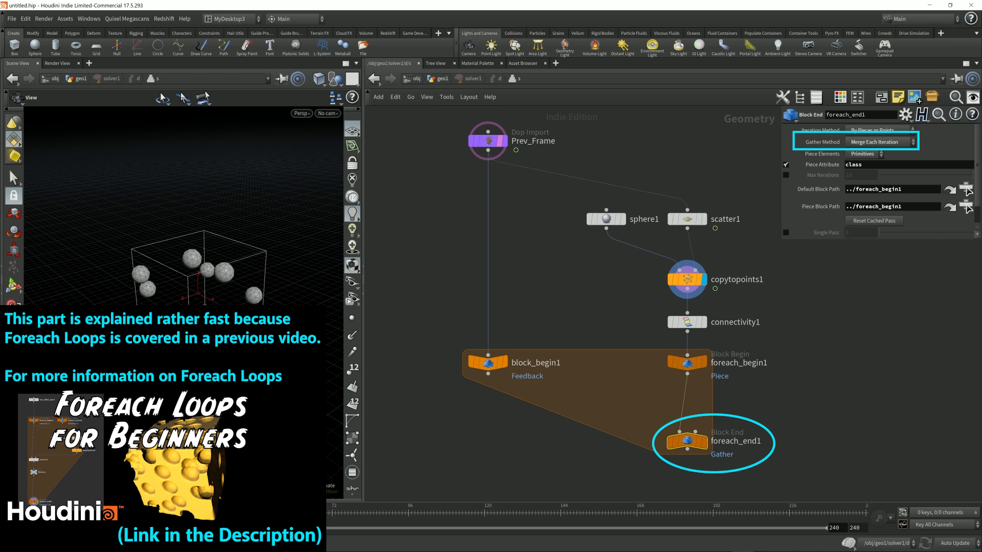
{"action": "left_click", "coordinate": [879, 142]}
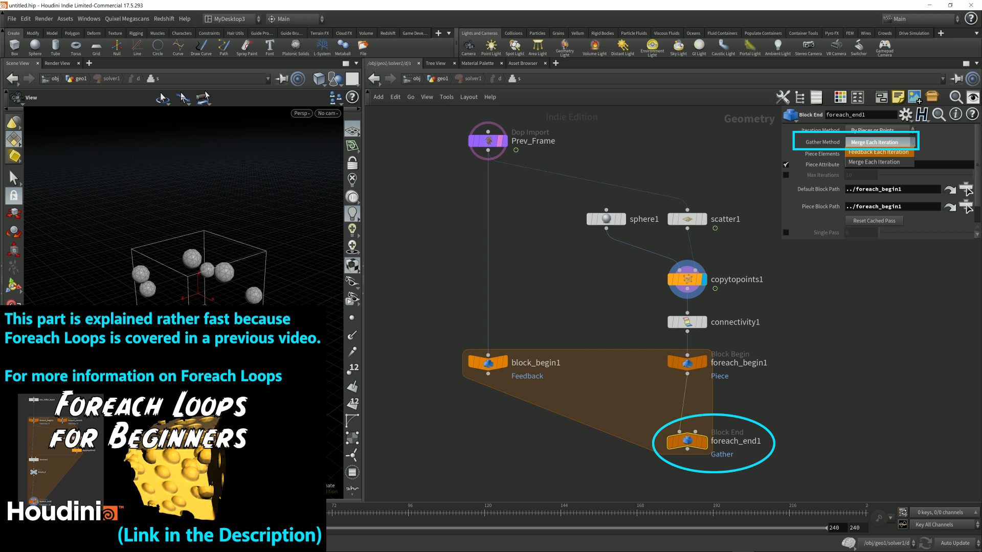
{"action": "left_click", "coordinate": [878, 152]}
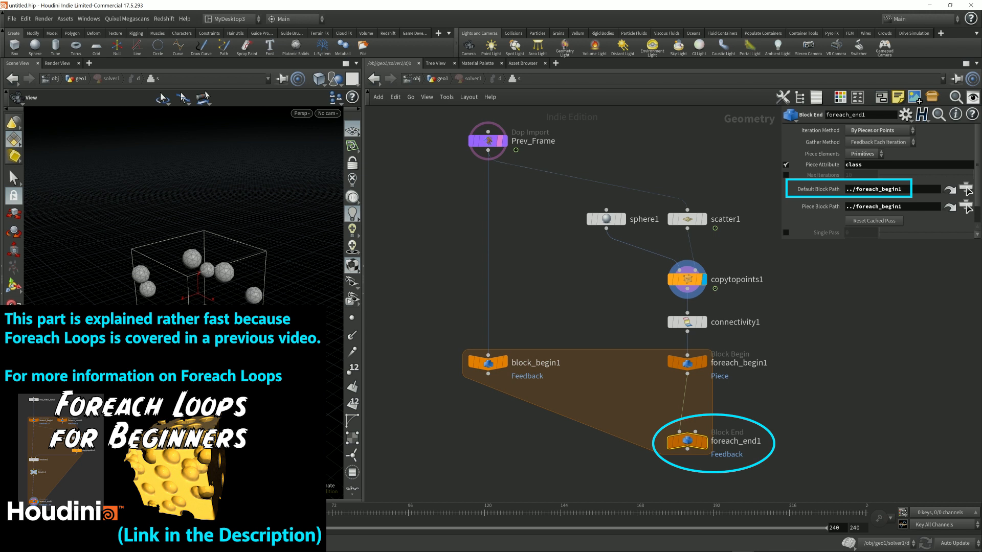
{"action": "mouse_move", "coordinate": [487, 363]}
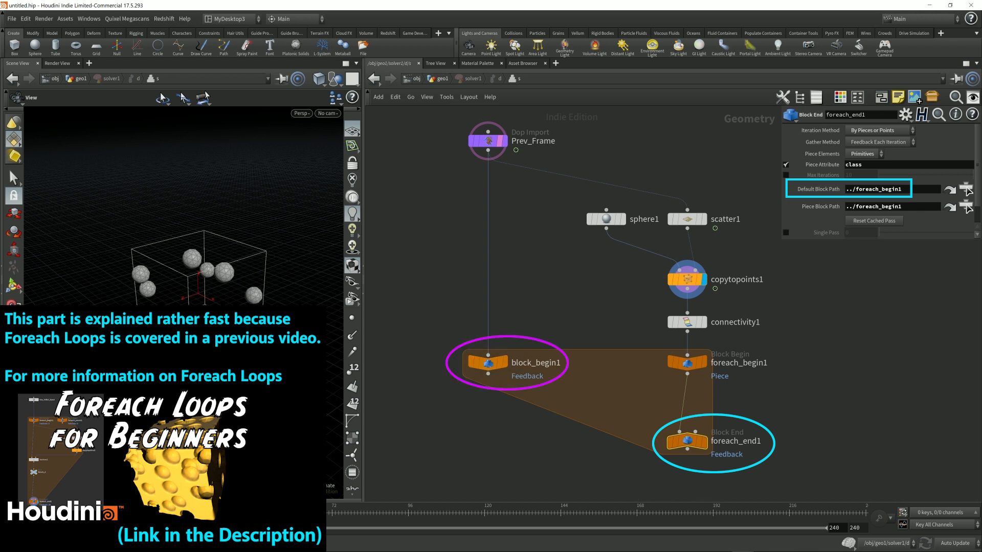
{"action": "left_click_drag", "start_coordinate": [665, 276], "coordinate": [877, 189]}
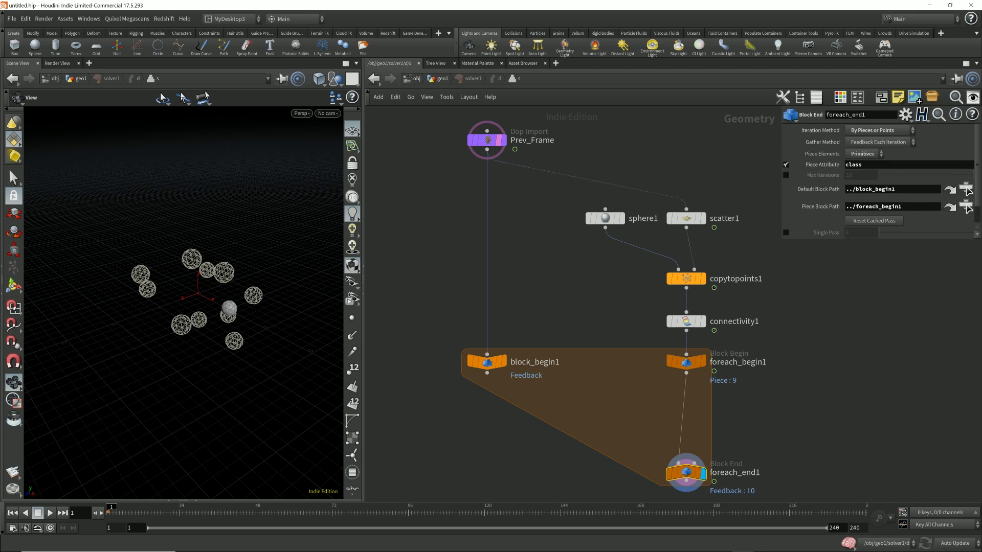
{"action": "key", "text": "Tab"}
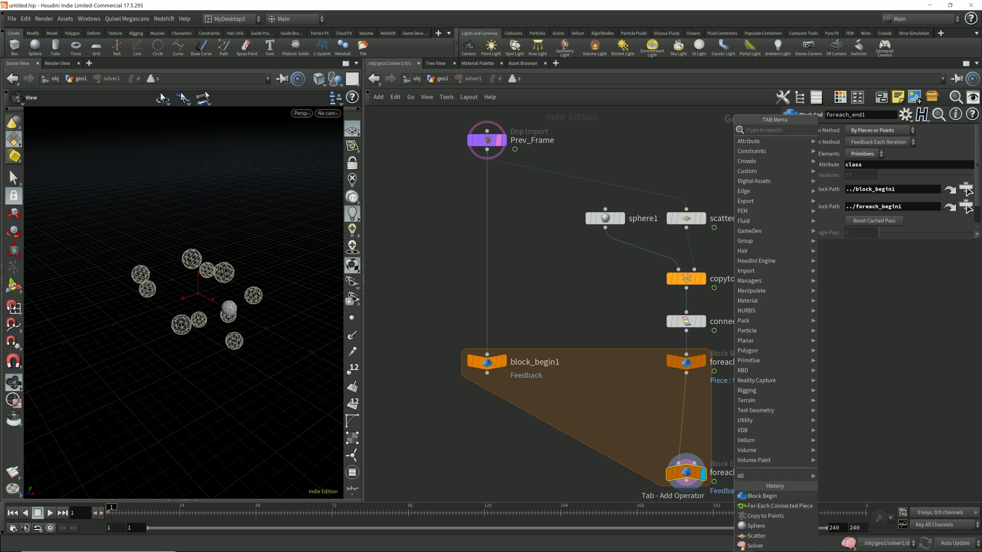
{"action": "type", "text": "vdbcom"}
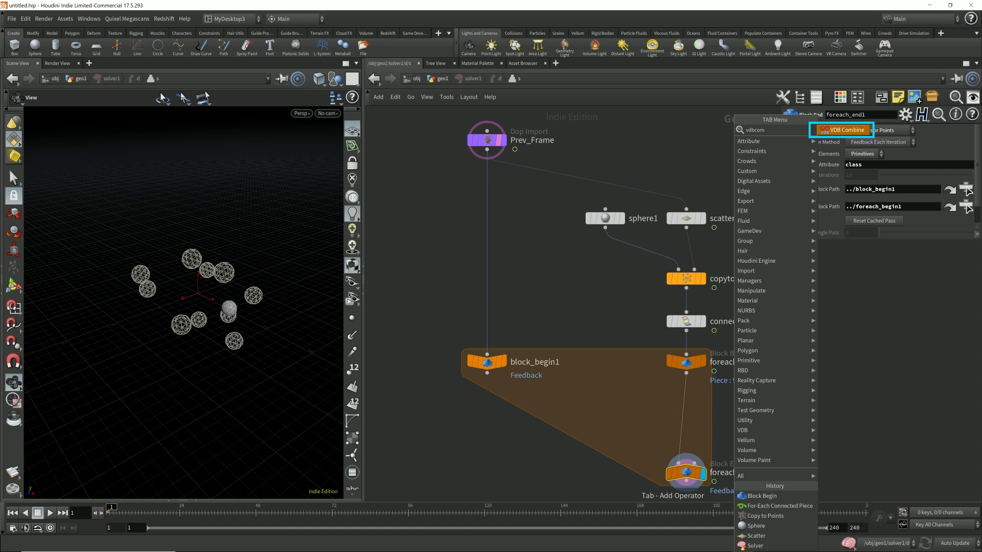
{"action": "key", "text": "Escape"}
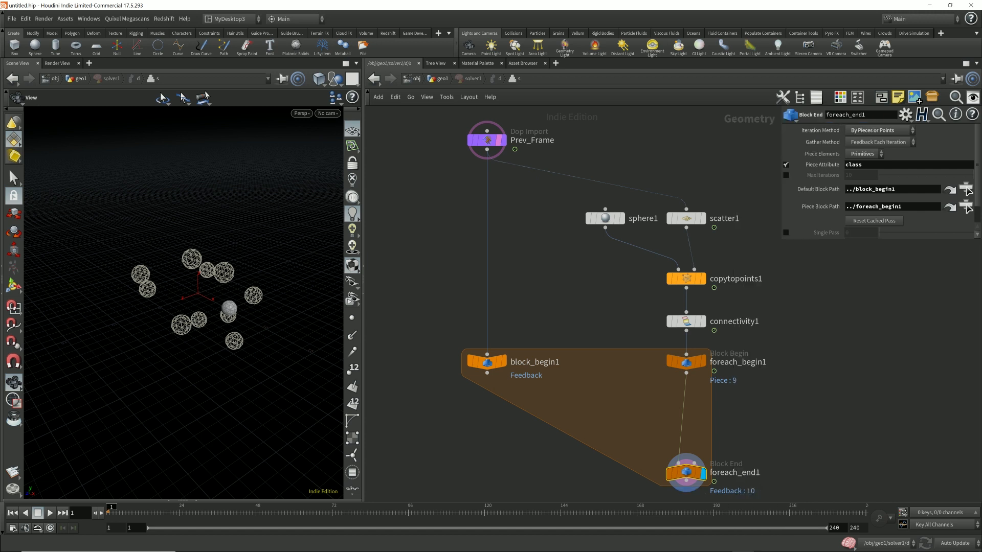
Insert a VDB from Polygons node between Prev_Frame and block_begin1.
{"action": "left_click", "coordinate": [488, 140]}
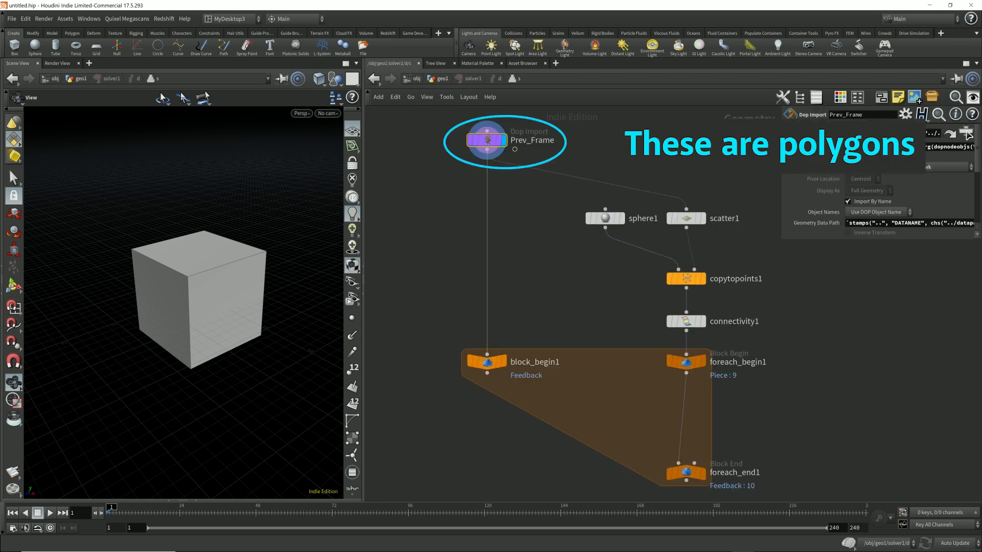
{"action": "left_click", "coordinate": [686, 279]}
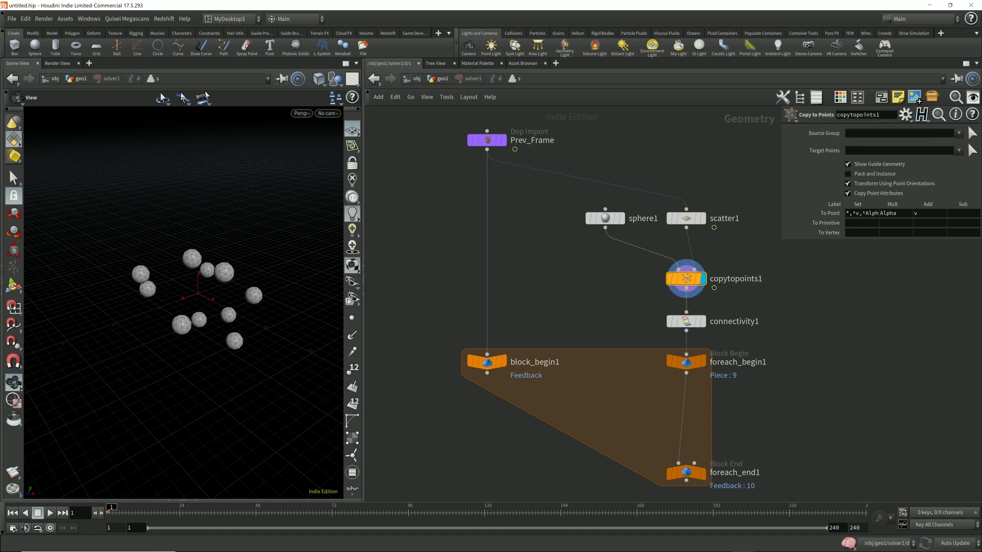
{"action": "key", "text": "Tab"}
{"action": "type", "text": "VDB FROM POL"}
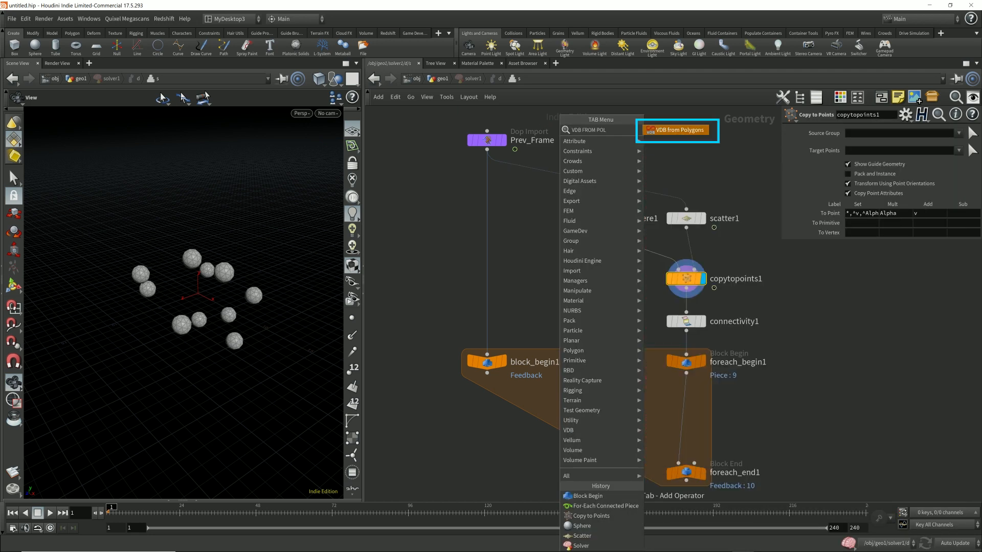
{"action": "key", "text": "Return"}
{"action": "left_click", "coordinate": [524, 279]}
{"action": "left_click", "coordinate": [486, 150]}
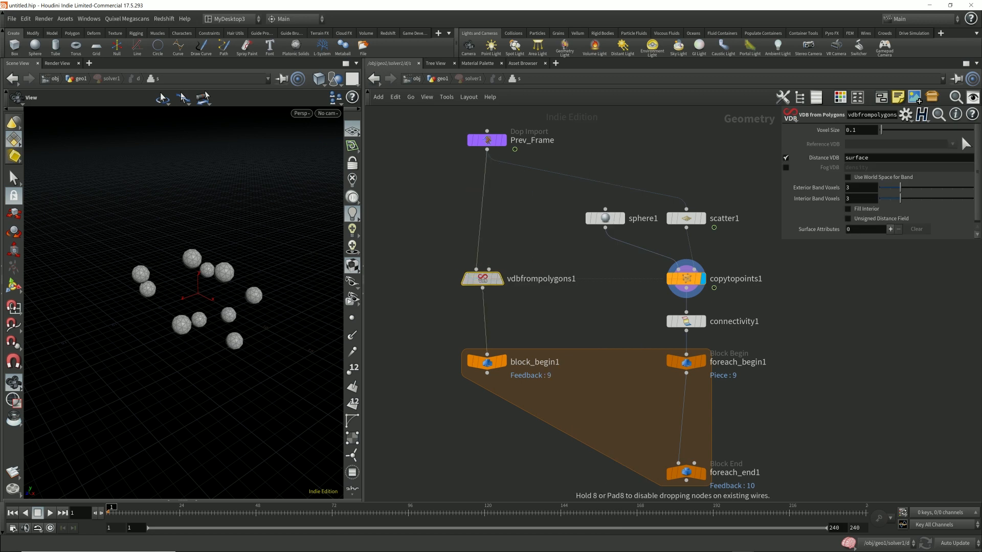
Add a VDB Combine node inside the loop and connect block_begin1 to its first input.
{"action": "key", "text": "Tab"}
{"action": "type", "text": "vd"}
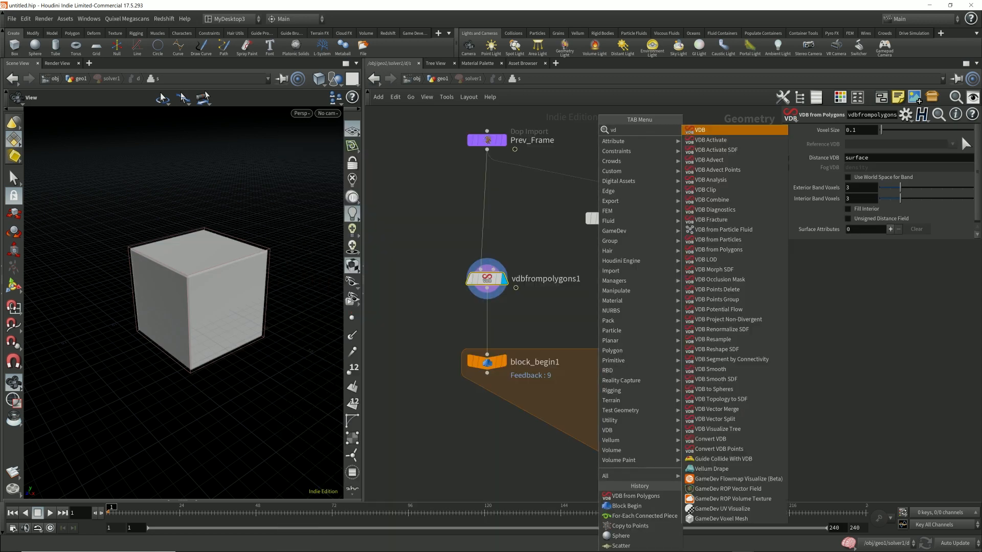
{"action": "type", "text": "bcom"}
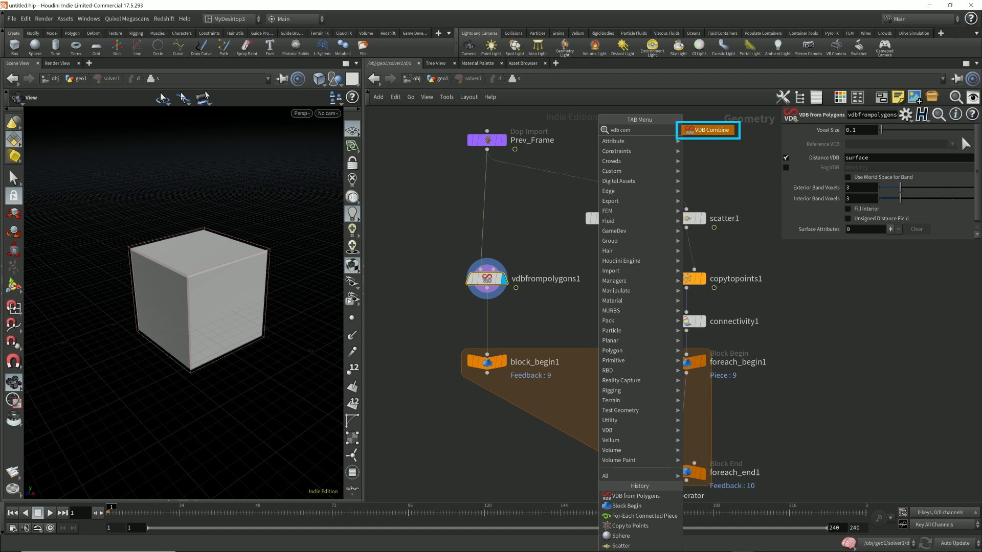
{"action": "key", "text": "Return"}
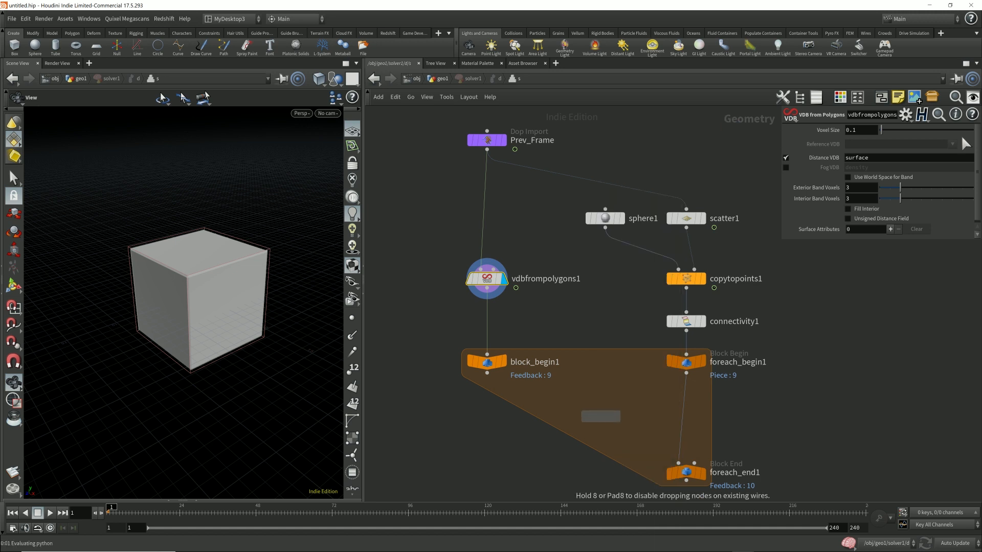
{"action": "left_click", "coordinate": [601, 415]}
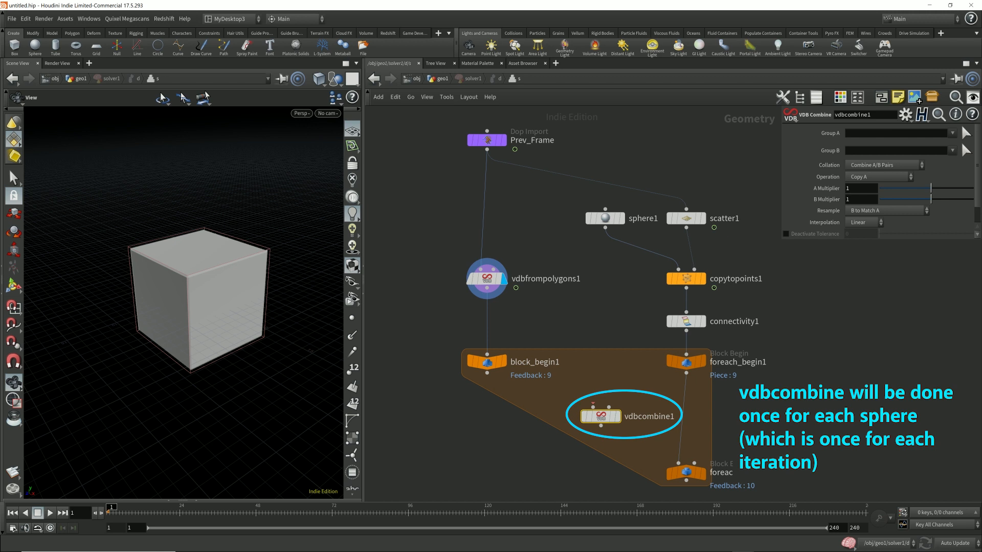
{"action": "left_click_drag", "start_coordinate": [556, 394], "coordinate": [639, 445]}
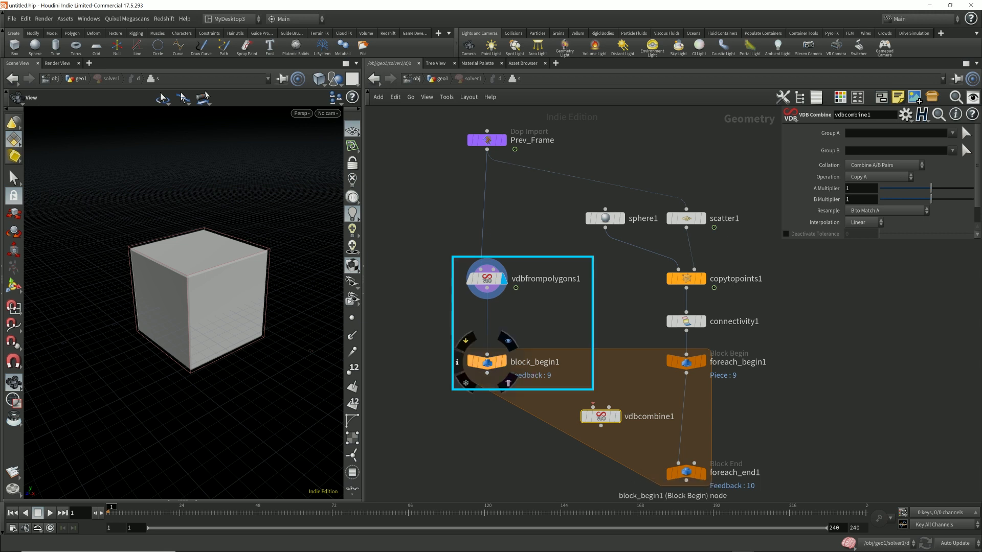
{"action": "left_click", "coordinate": [487, 362]}
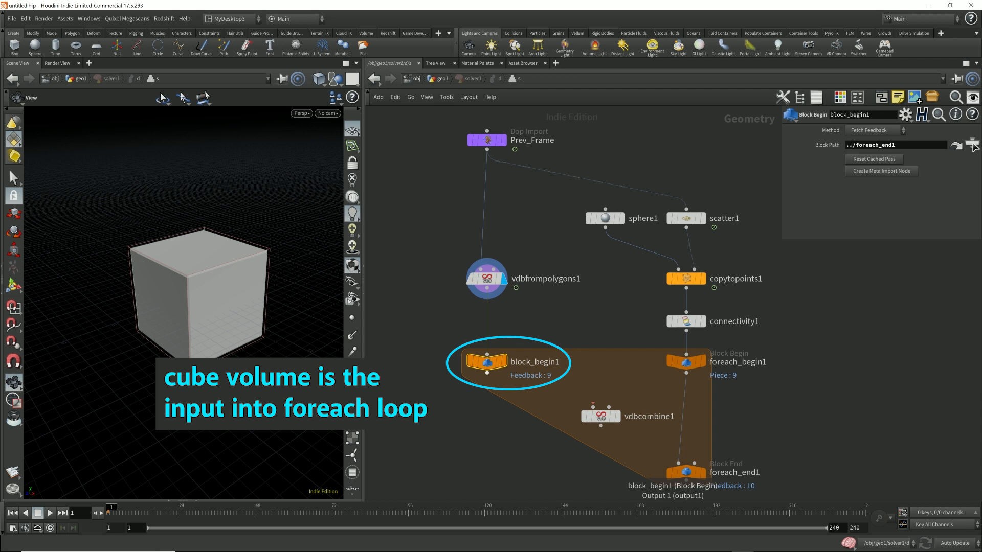
{"action": "left_click_drag", "start_coordinate": [486, 373], "coordinate": [592, 403]}
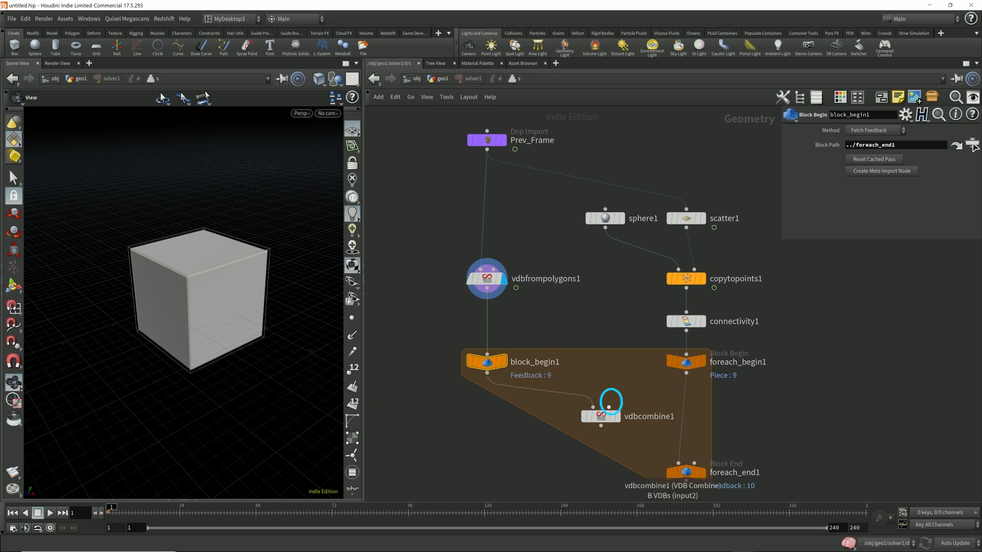
Add a second VDB from Polygons node inside the loop, feed it from foreach_begin1, and display its result.
{"action": "left_click", "coordinate": [713, 363]}
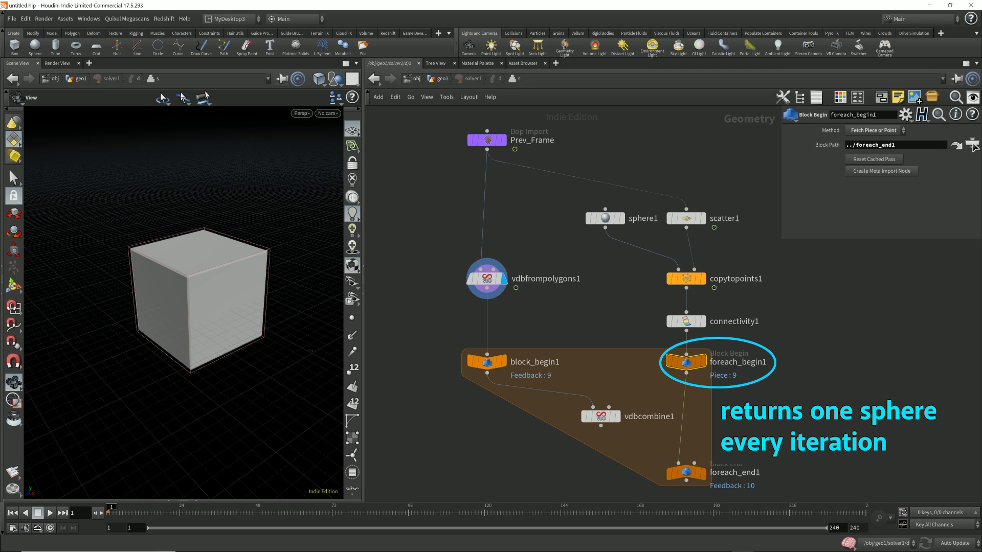
{"action": "key", "text": "Tab"}
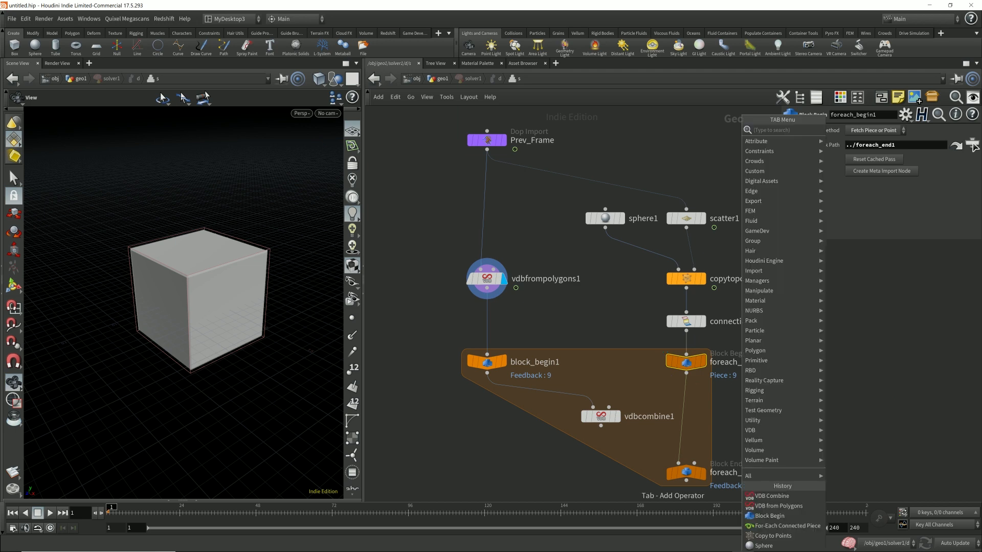
{"action": "type", "text": "vdb from pol"}
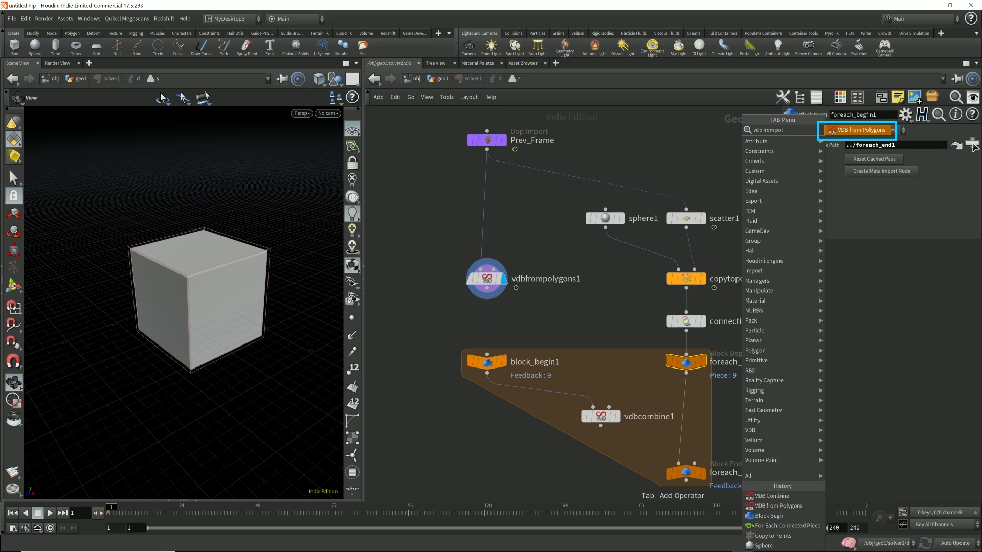
{"action": "key", "text": "Return"}
{"action": "left_click", "coordinate": [649, 390]}
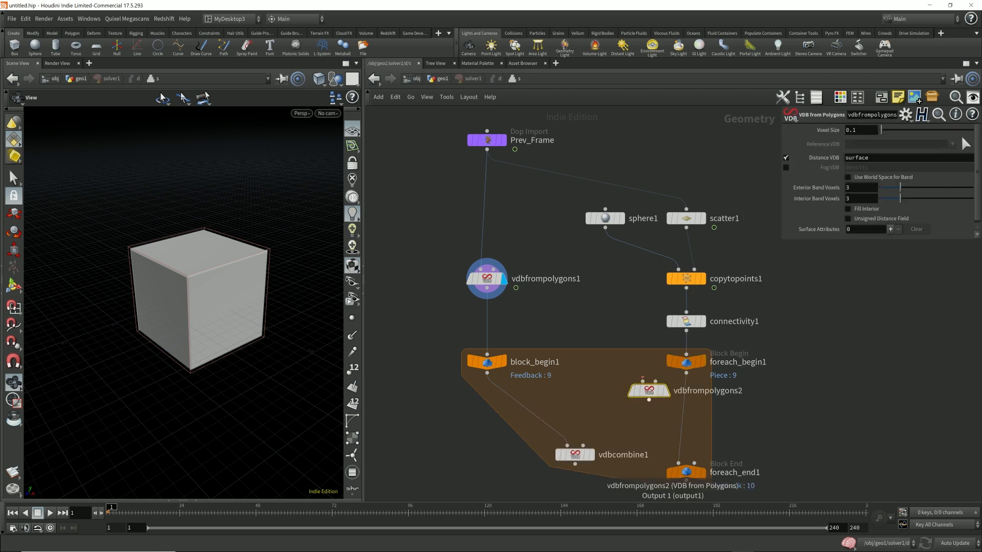
{"action": "left_click_drag", "start_coordinate": [648, 390], "coordinate": [641, 410]}
{"action": "middle_click_drag", "start_coordinate": [641, 410], "coordinate": [615, 307]}
{"action": "left_click_drag", "start_coordinate": [659, 371], "coordinate": [660, 427]}
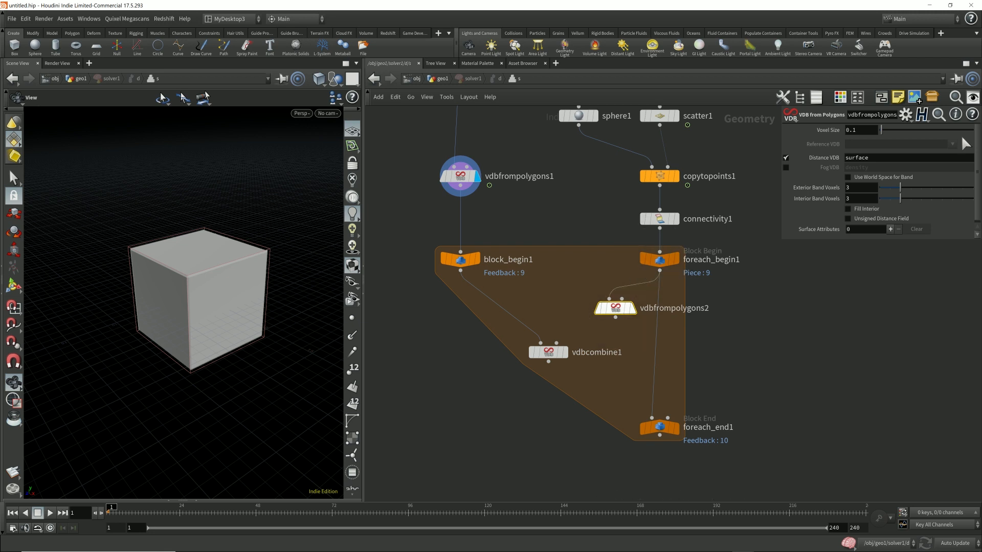
{"action": "left_click", "coordinate": [632, 308]}
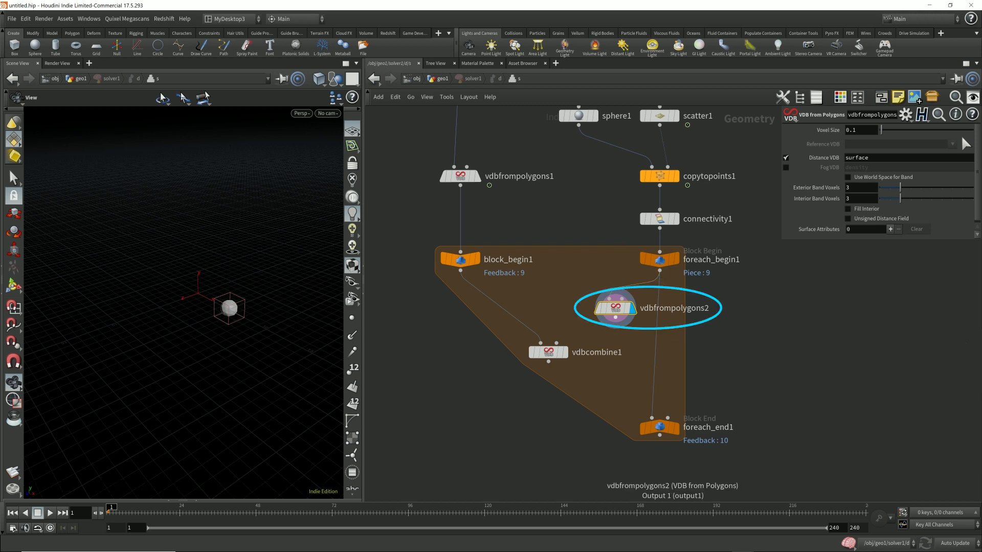
Connect vdbfrompolygons2 to vdbcombine1's second input and display vdbcombine1 with its operation set to SDF Difference.
{"action": "left_click_drag", "start_coordinate": [615, 317], "coordinate": [556, 343]}
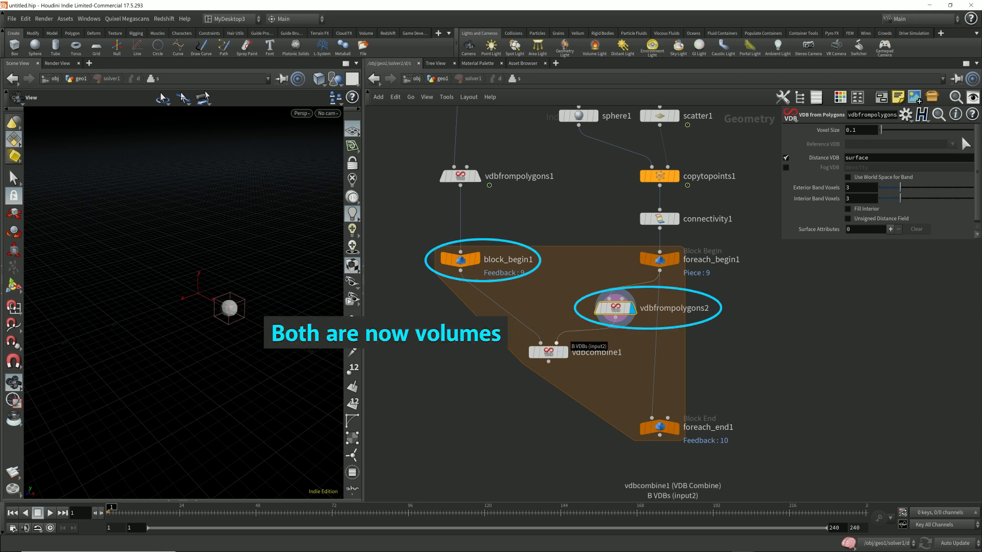
{"action": "left_click", "coordinate": [548, 352]}
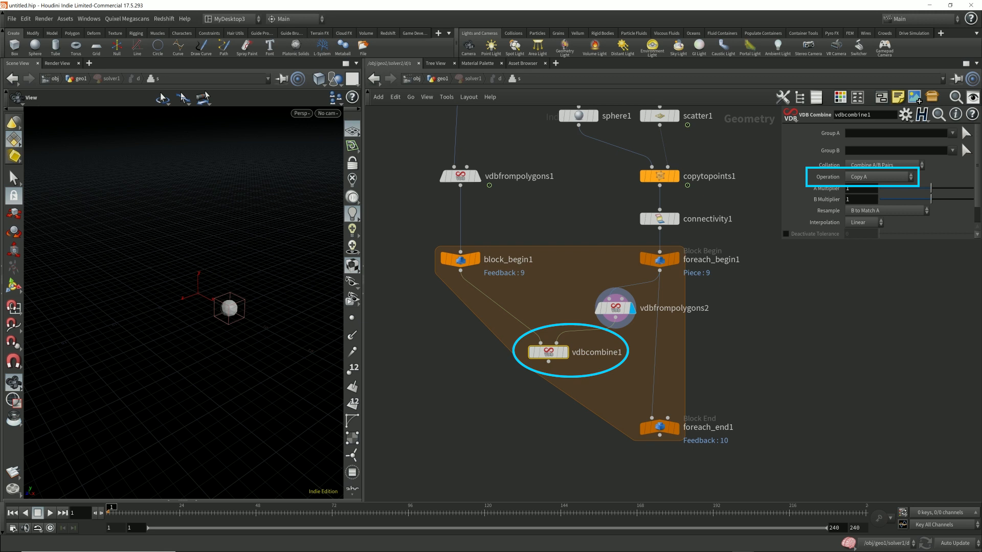
{"action": "left_click", "coordinate": [878, 177]}
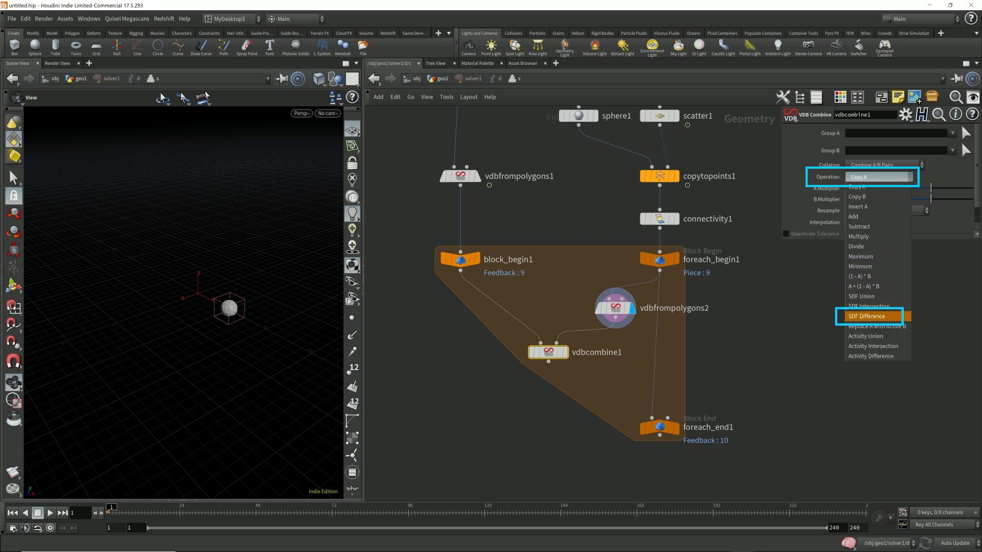
{"action": "left_click", "coordinate": [866, 316]}
{"action": "left_click", "coordinate": [565, 352]}
Connect vdbcombine1's output to foreach_end1's first input, replacing the direct connection from foreach_begin1.
{"action": "left_click", "coordinate": [460, 260]}
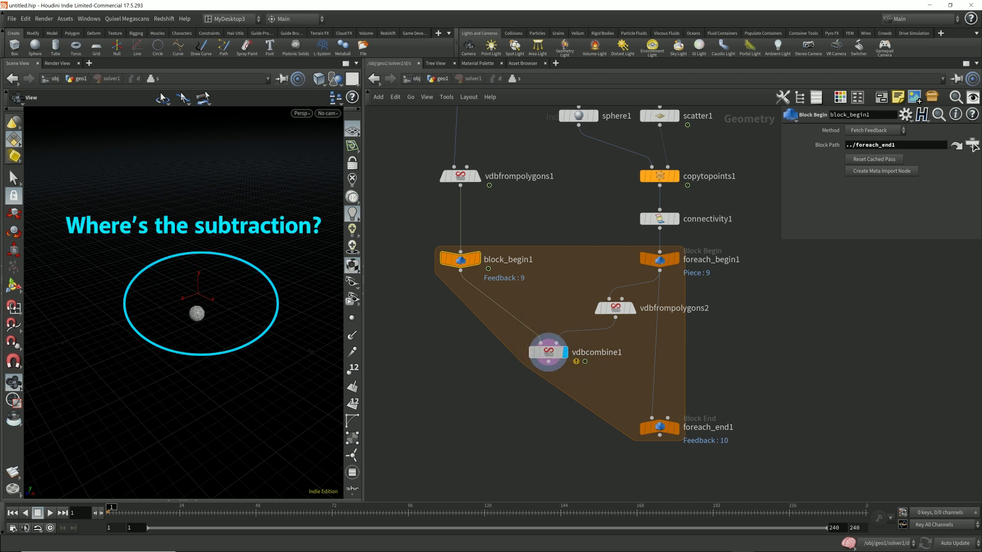
{"action": "left_click", "coordinate": [548, 352]}
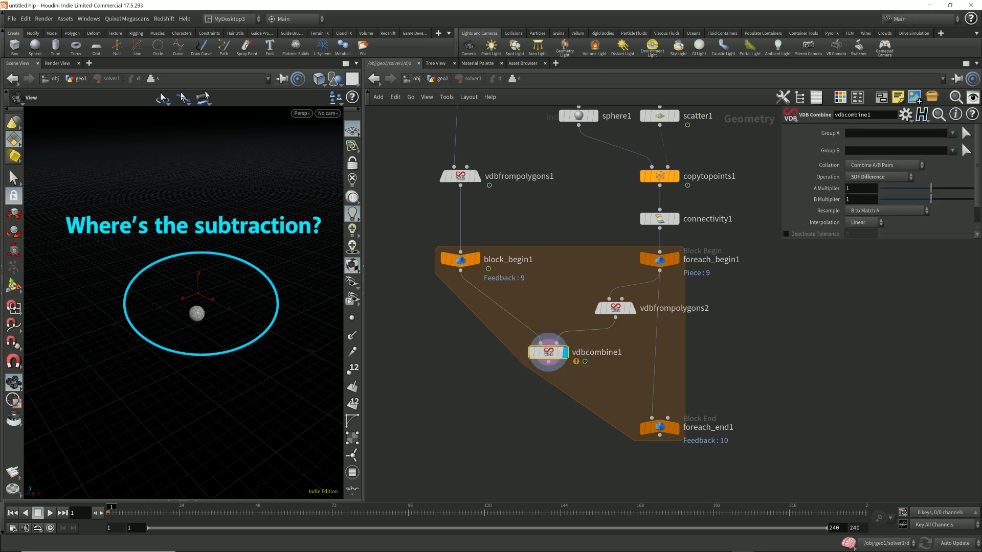
{"action": "left_click_drag", "start_coordinate": [416, 285], "coordinate": [499, 246]}
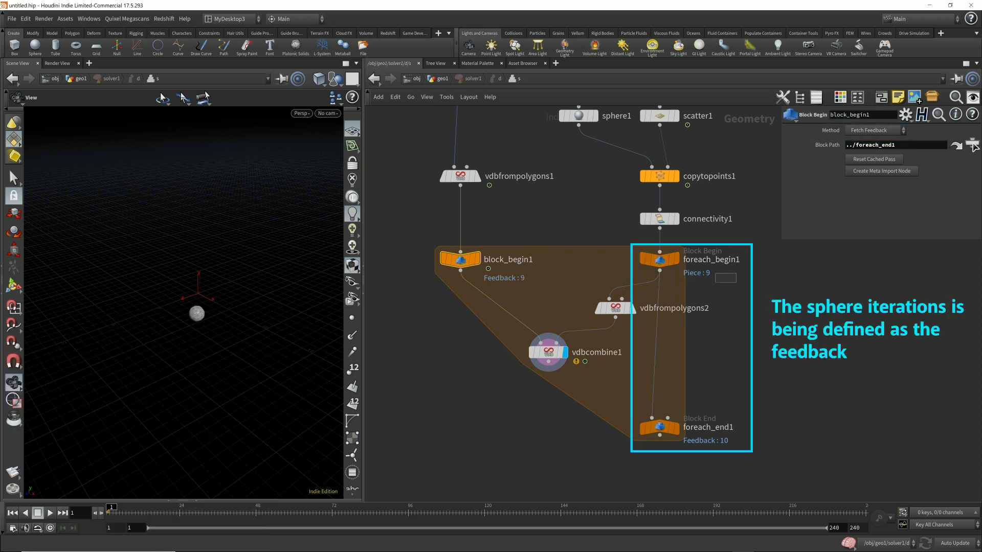
{"action": "left_click_drag", "start_coordinate": [617, 238], "coordinate": [736, 283]}
{"action": "left_click_drag", "start_coordinate": [739, 449], "coordinate": [661, 413]}
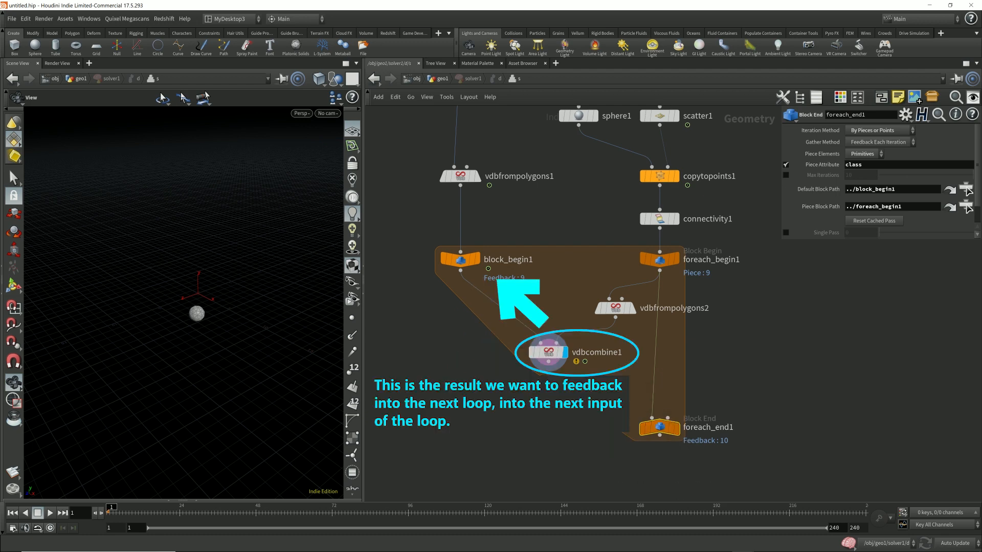
{"action": "left_click_drag", "start_coordinate": [548, 362], "coordinate": [651, 418]}
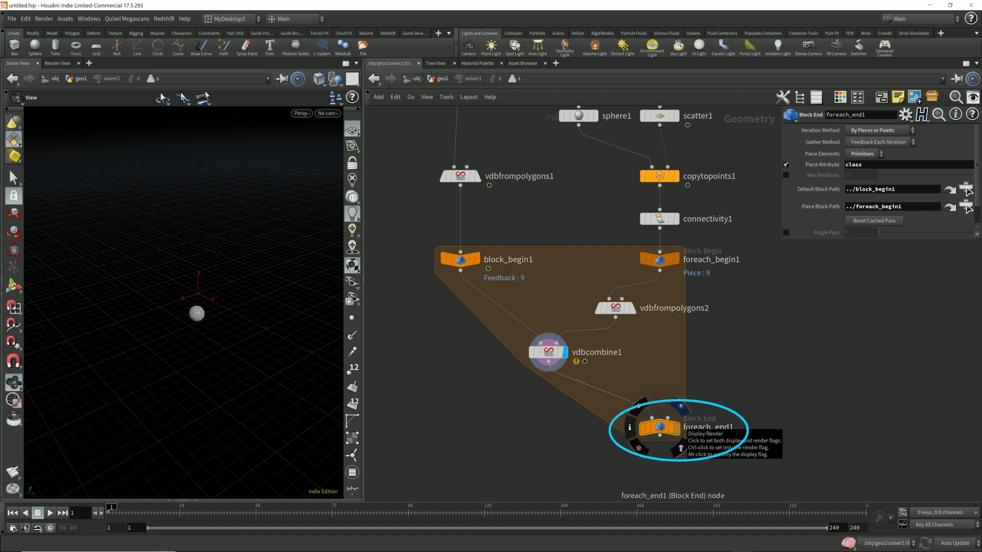
Display foreach_end1, then line it and vdbcombine1 up under block_begin1 and place vdbfrompolygons2 under foreach_begin1.
{"action": "left_click", "coordinate": [681, 407]}
{"action": "mouse_move", "coordinate": [197, 327]}
{"action": "left_mouse_down"}
{"action": "mouse_move", "coordinate": [153, 220]}
{"action": "mouse_move", "coordinate": [205, 291]}
{"action": "mouse_move", "coordinate": [197, 327]}
{"action": "left_mouse_up"}
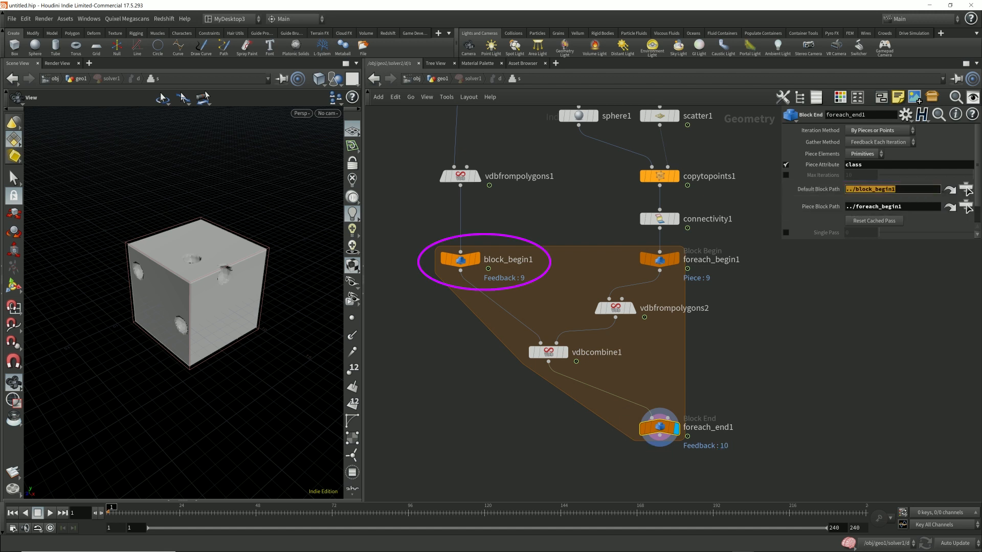
{"action": "left_click_drag", "start_coordinate": [660, 426], "coordinate": [460, 447]}
{"action": "left_click_drag", "start_coordinate": [548, 352], "coordinate": [460, 359]}
{"action": "left_click_drag", "start_coordinate": [615, 308], "coordinate": [658, 311]}
Add a Convert VDB node below the loop, fed by foreach_end1's output.
{"action": "middle_click_drag", "start_coordinate": [562, 388], "coordinate": [561, 256]}
{"action": "left_click", "coordinate": [459, 321]}
{"action": "key", "text": "Tab"}
{"action": "type", "text": "vdb"}
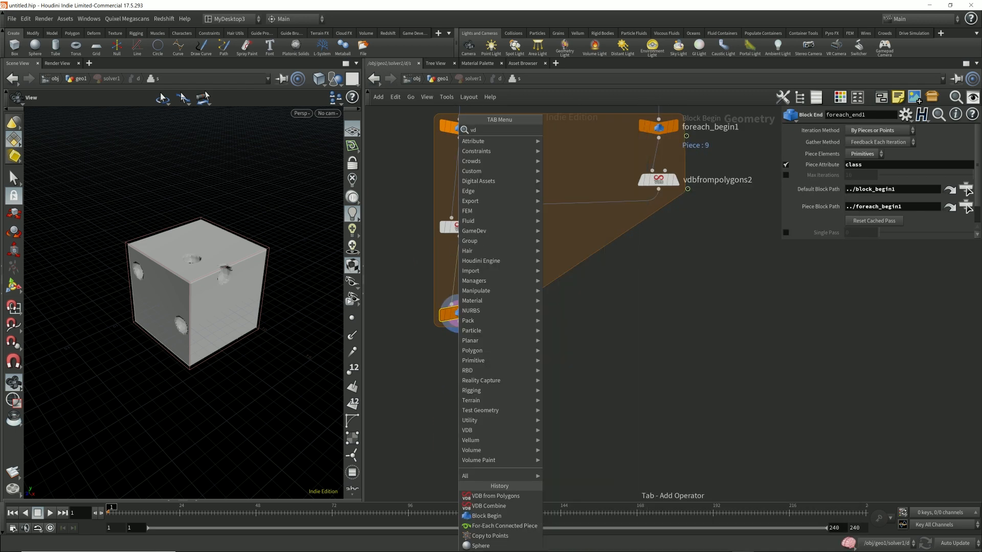
{"action": "type", "text": "con"}
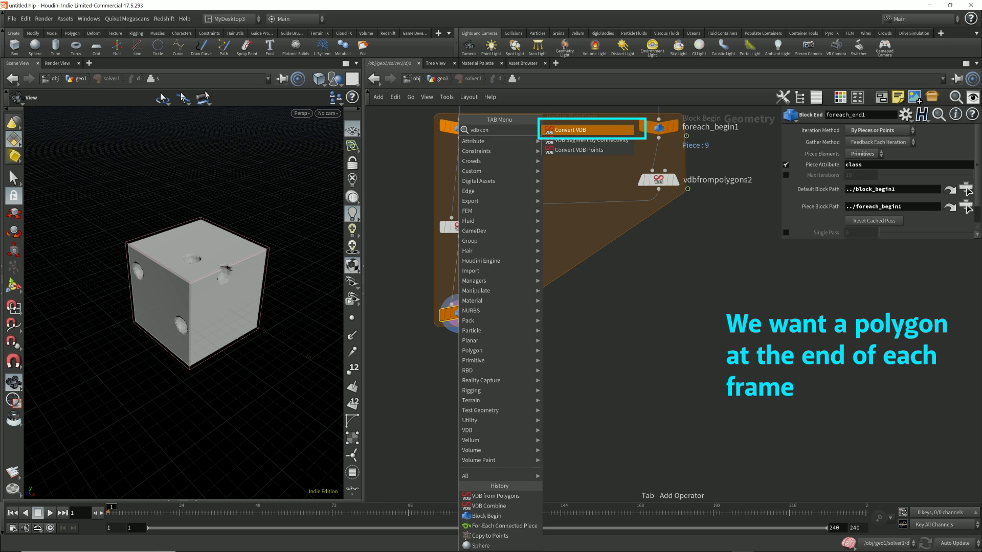
{"action": "key", "text": "Return"}
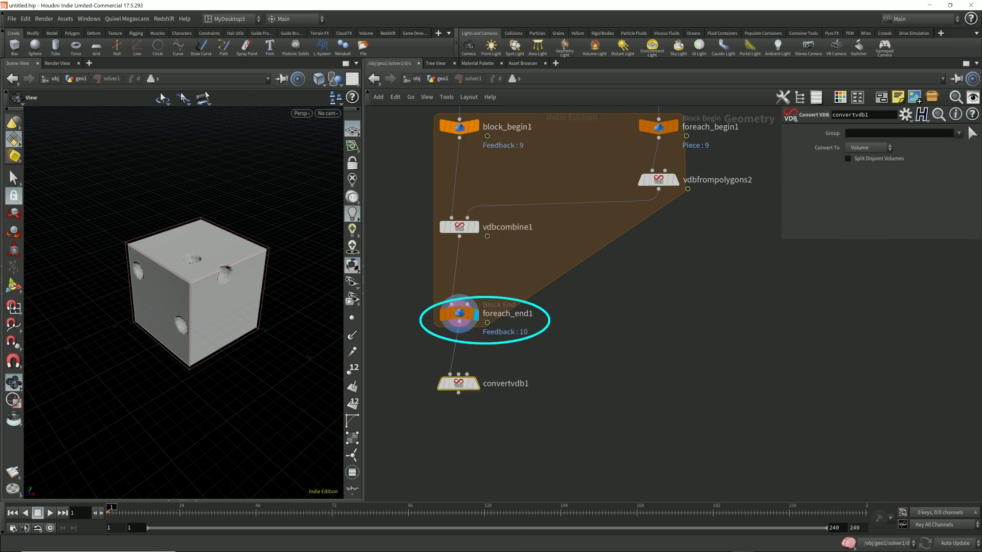
Set convertvdb1 to convert to Polygons, display its result, and leave space between it and foreach_end1.
{"action": "left_click", "coordinate": [459, 313]}
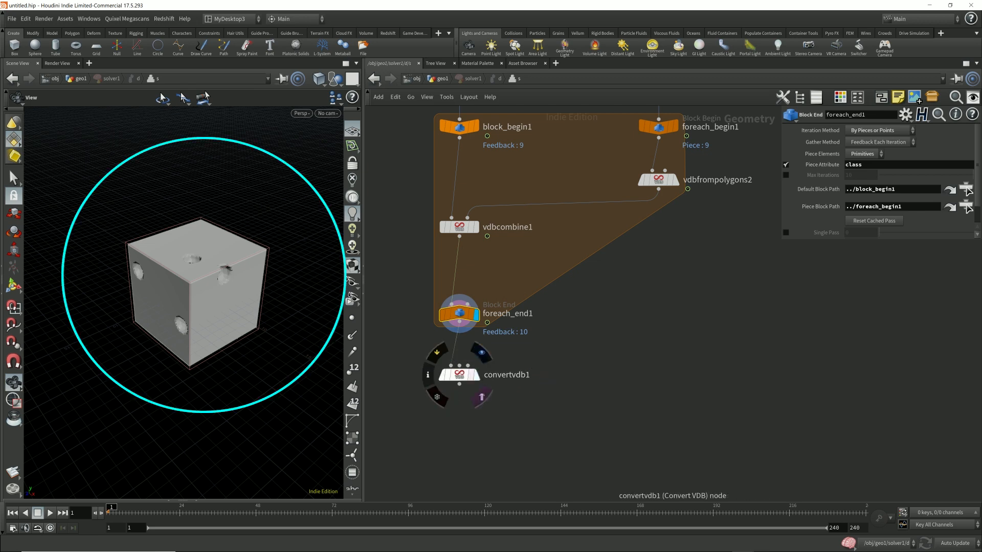
{"action": "left_click", "coordinate": [459, 374]}
{"action": "left_click", "coordinate": [867, 147]}
{"action": "left_click", "coordinate": [859, 177]}
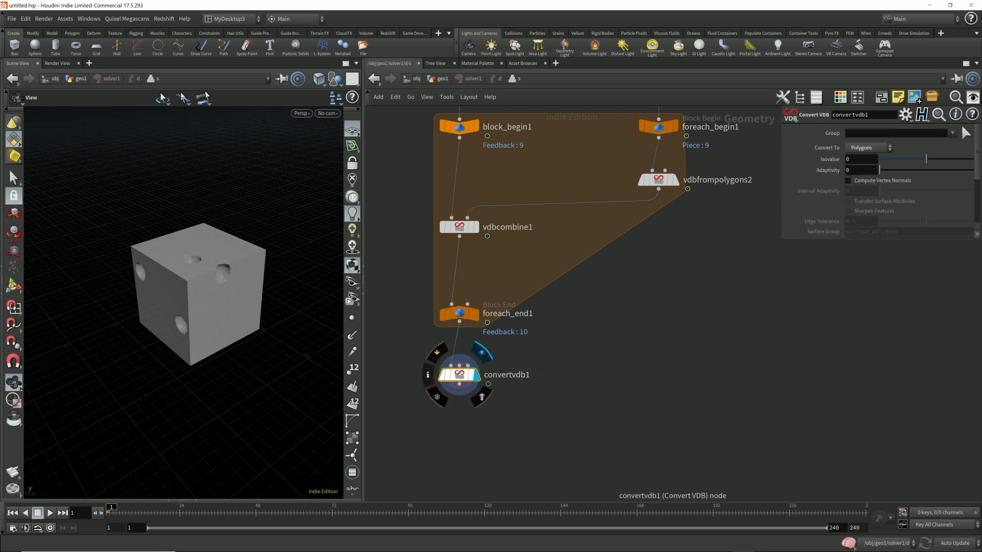
{"action": "left_click_drag", "start_coordinate": [459, 375], "coordinate": [459, 414]}
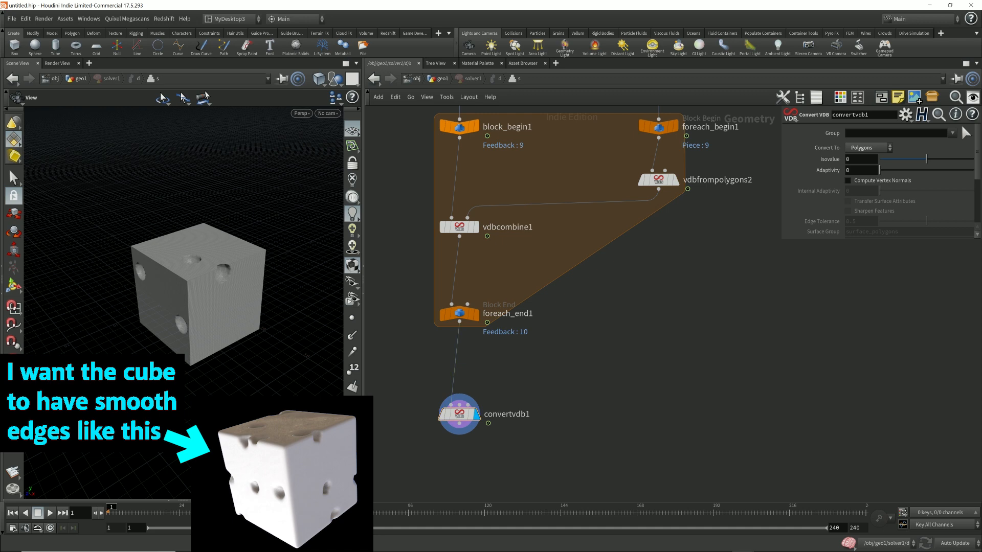
Add a VDB Smooth node and insert it on the wire between foreach_end1 and convertvdb1.
{"action": "key", "text": "Tab"}
{"action": "type", "text": "vdb sm"}
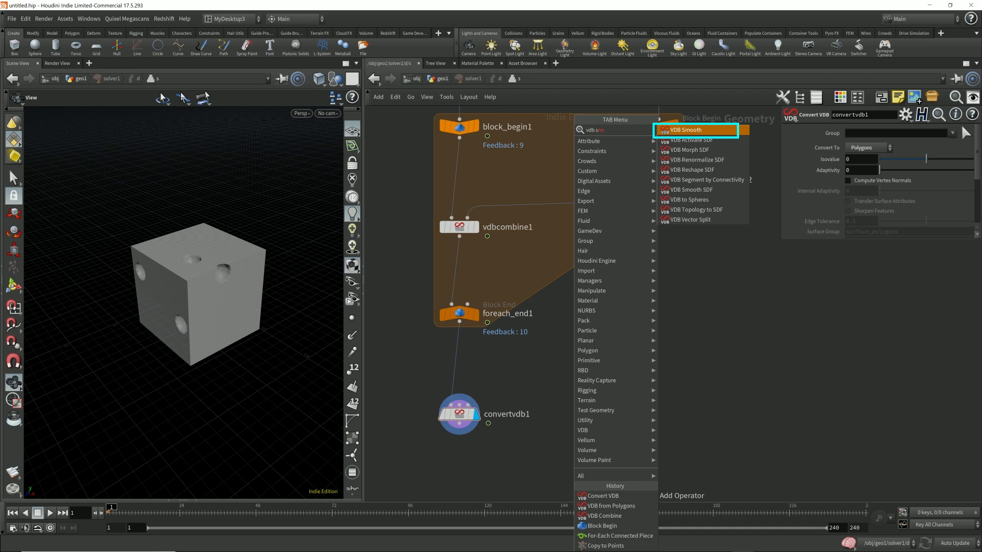
{"action": "key", "text": "Return"}
{"action": "left_click", "coordinate": [532, 368]}
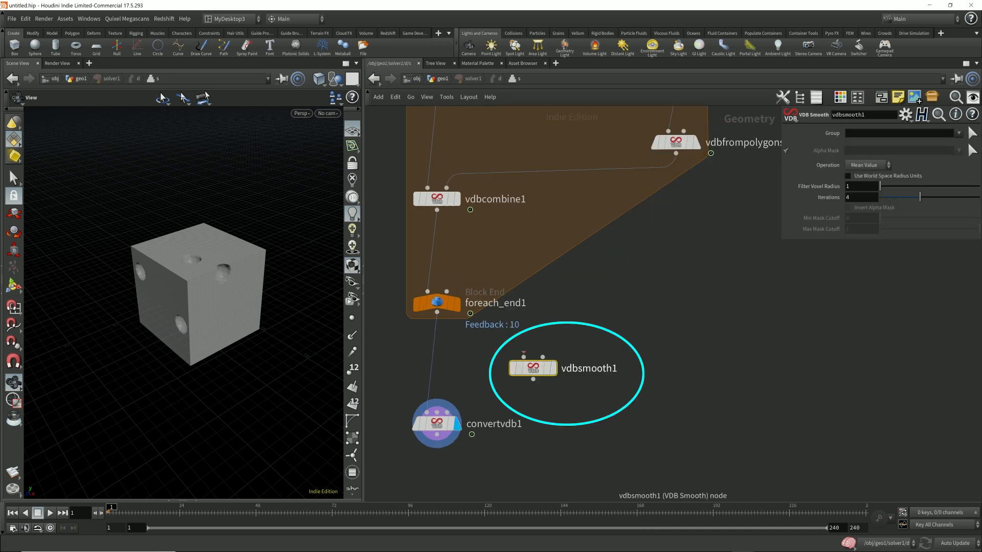
{"action": "scroll", "coordinate": [614, 362], "scroll_direction": "down", "scroll_amount": 1}
{"action": "mouse_move", "coordinate": [536, 455]}
{"action": "left_mouse_down"}
{"action": "mouse_move", "coordinate": [412, 392]}
{"action": "mouse_move", "coordinate": [414, 410]}
{"action": "left_mouse_up"}
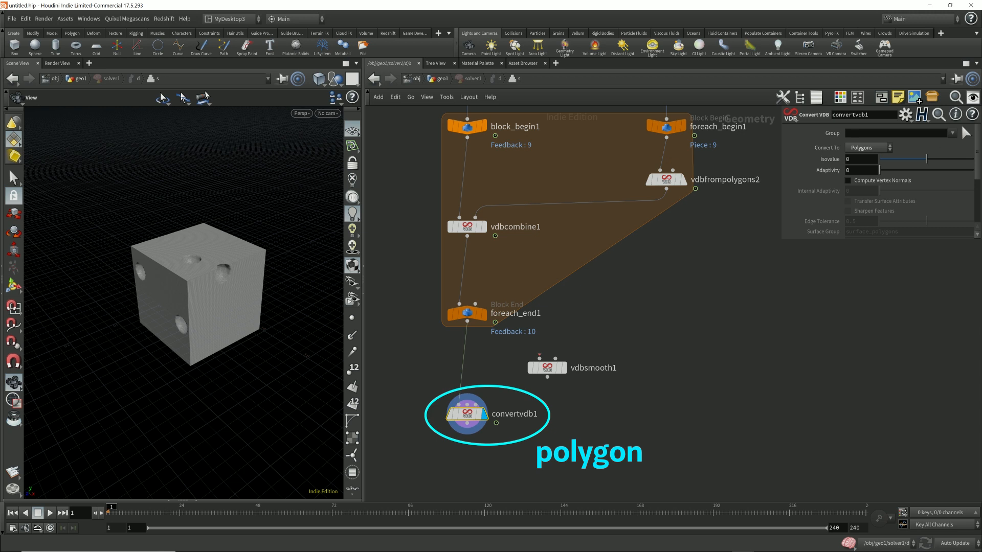
{"action": "left_click_drag", "start_coordinate": [574, 337], "coordinate": [426, 295]}
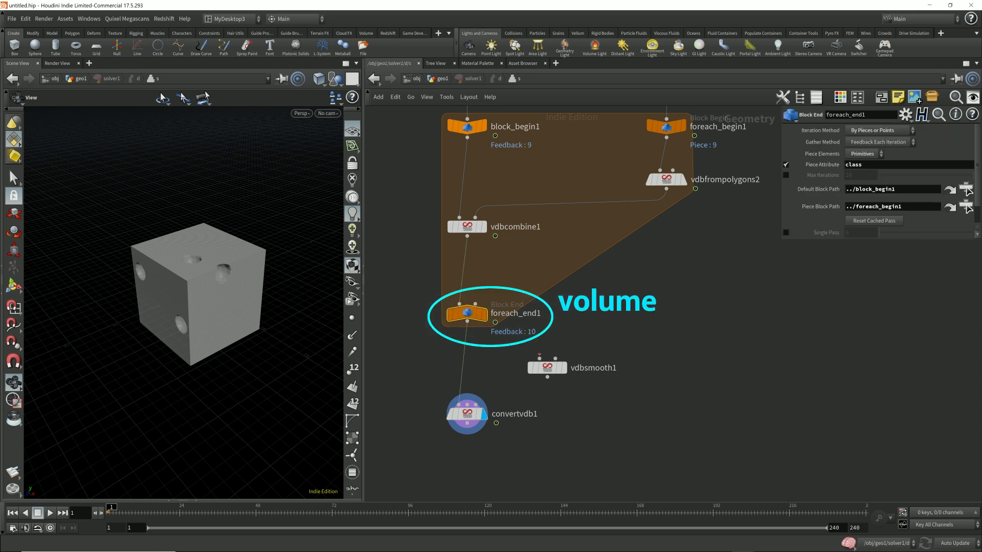
{"action": "left_click_drag", "start_coordinate": [547, 367], "coordinate": [467, 363]}
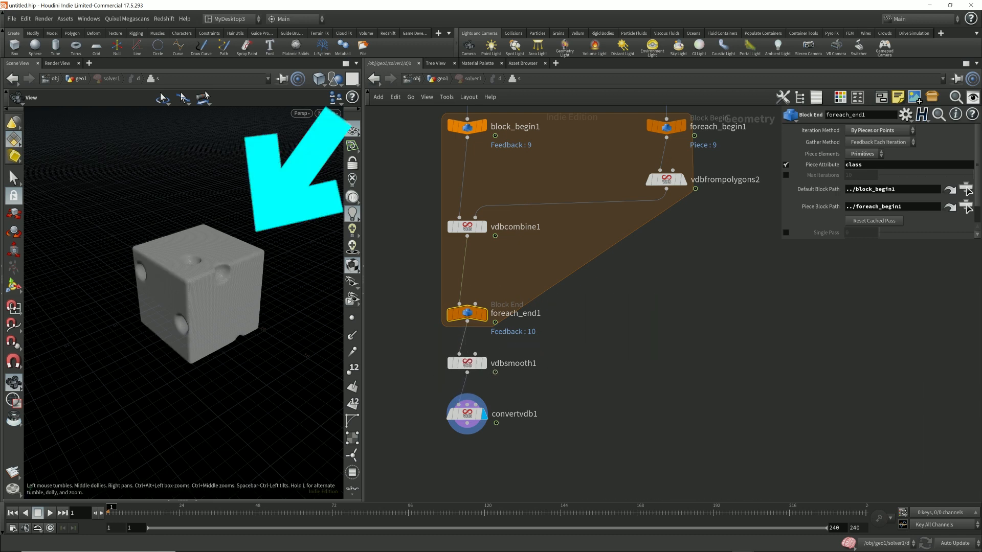
Compare the box's edges by displaying foreach_end1, vdbsmooth1 and convertvdb1 in turn.
{"action": "left_click_drag", "start_coordinate": [204, 306], "coordinate": [219, 260]}
{"action": "left_click_drag", "start_coordinate": [184, 327], "coordinate": [220, 274]}
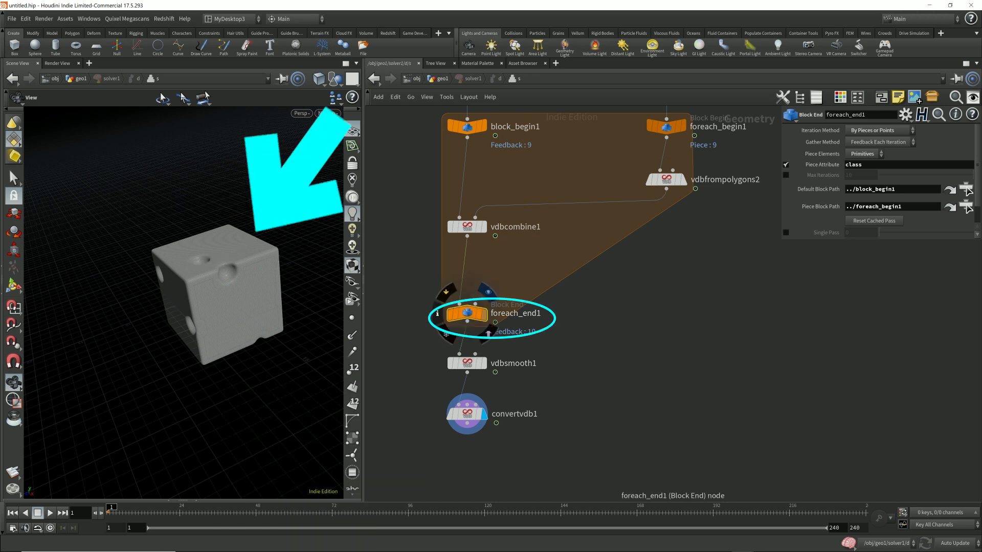
{"action": "left_click", "coordinate": [481, 314]}
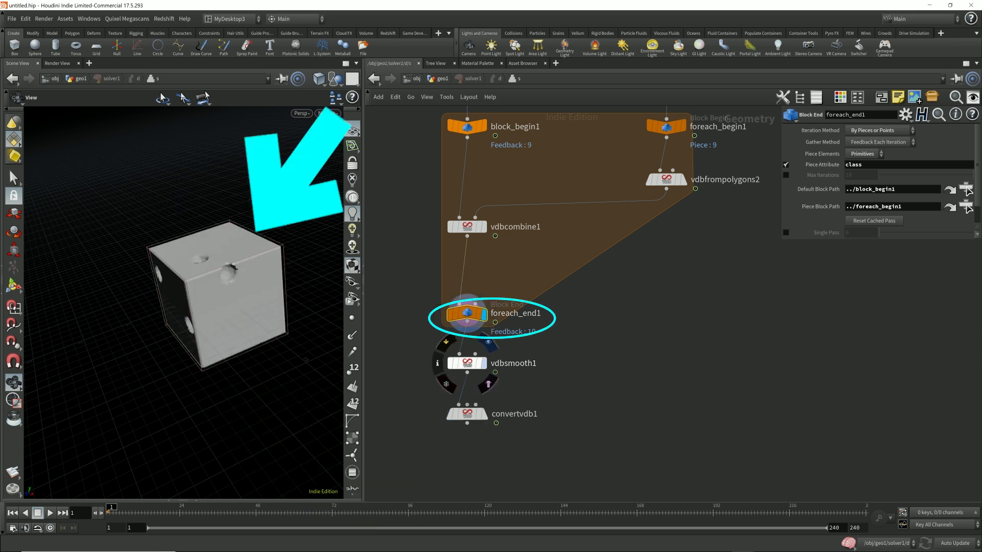
{"action": "left_click", "coordinate": [484, 364]}
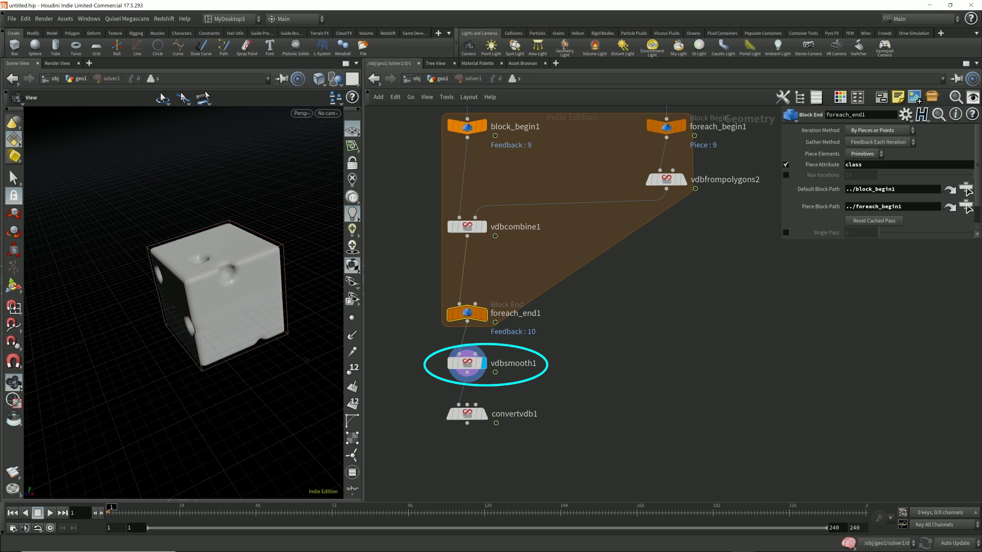
{"action": "left_click", "coordinate": [483, 414]}
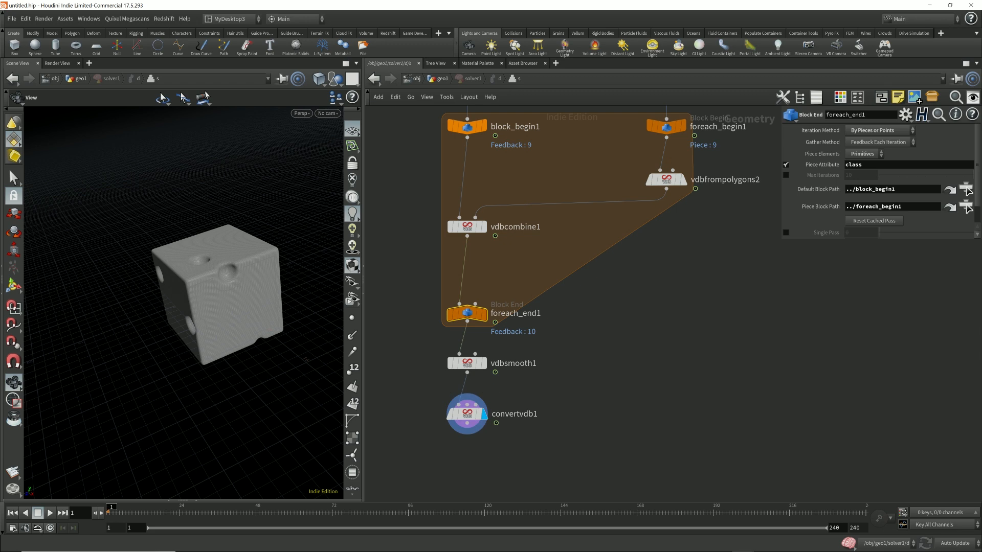
Add a Null node after convertvdb1, rename it OUT, and display it.
{"action": "key", "text": "Tab"}
{"action": "type", "text": "null"}
{"action": "key", "text": "Return"}
{"action": "left_click", "coordinate": [467, 466]}
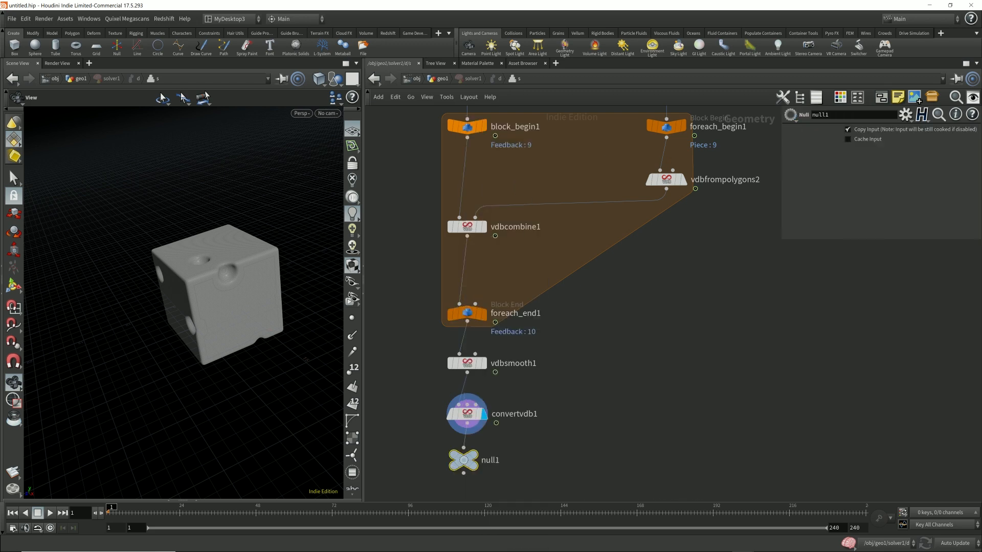
{"action": "double_click", "coordinate": [495, 466]}
{"action": "type", "text": "OUT"}
{"action": "key", "text": "Return"}
{"action": "left_click", "coordinate": [477, 459]}
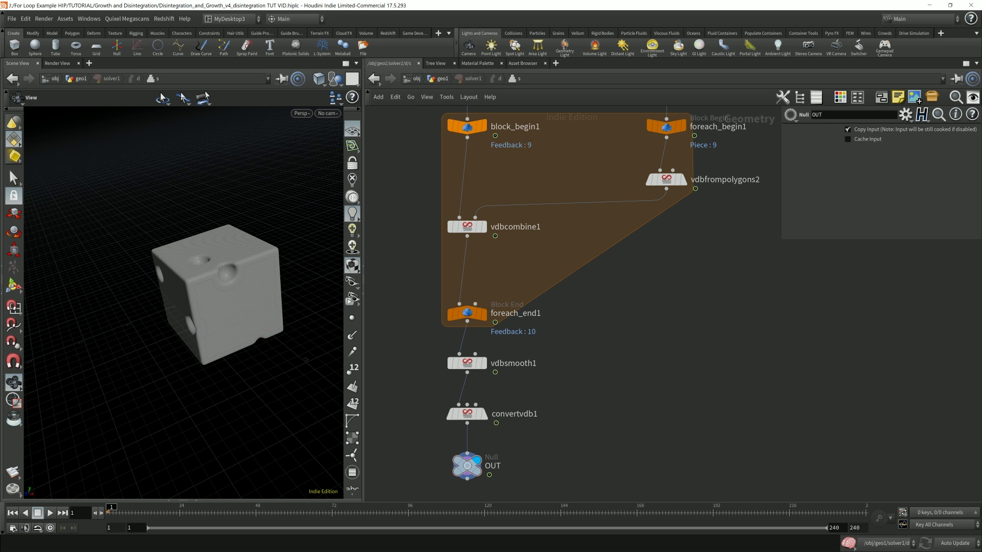
Go back up to the geo1 network, cook the solver simulation to frame 15, and return to frame 1.
{"action": "key", "text": "u"}
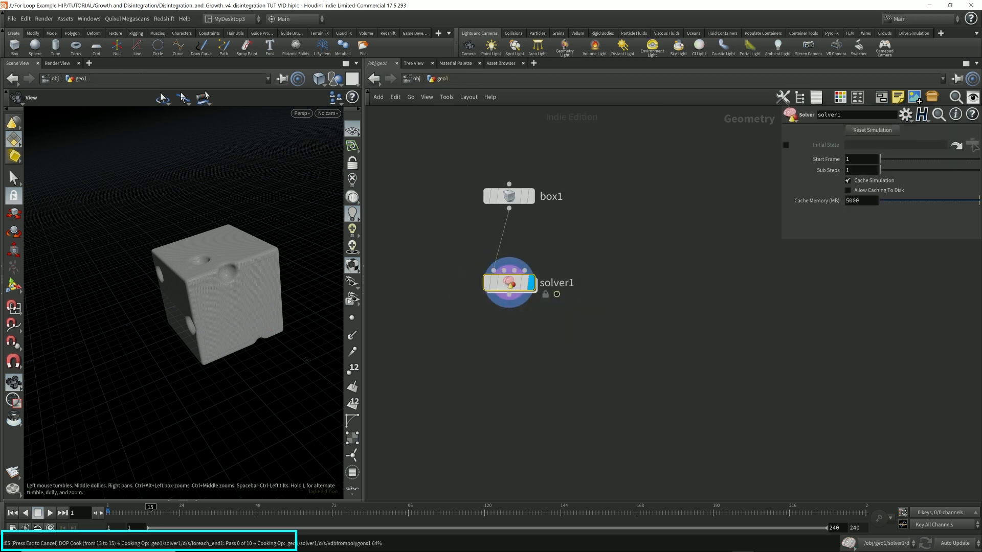
{"action": "left_click", "coordinate": [151, 511]}
{"action": "key", "text": "ctrl+Up"}
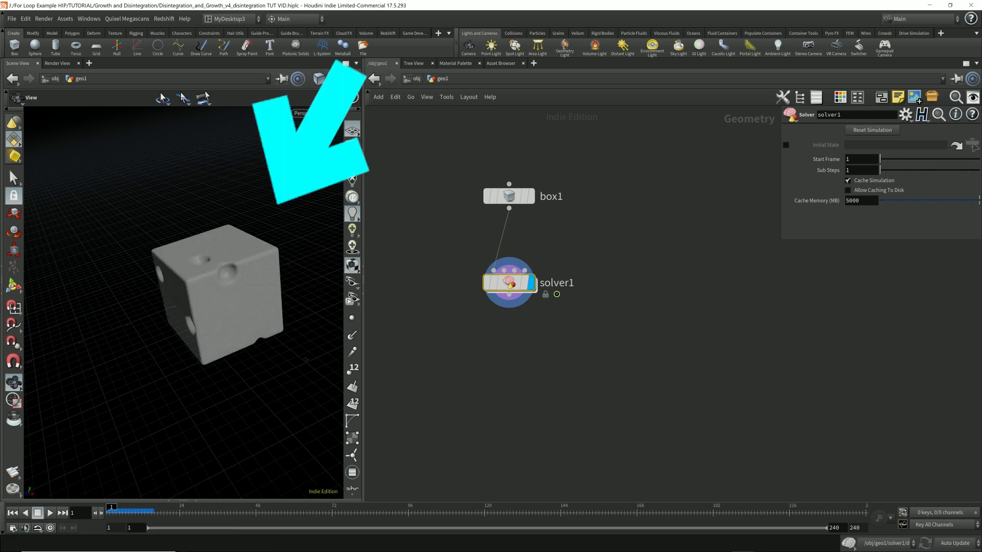
Examine the box's disintegration frame by frame up to frame 15.
{"action": "key", "text": "Right"}
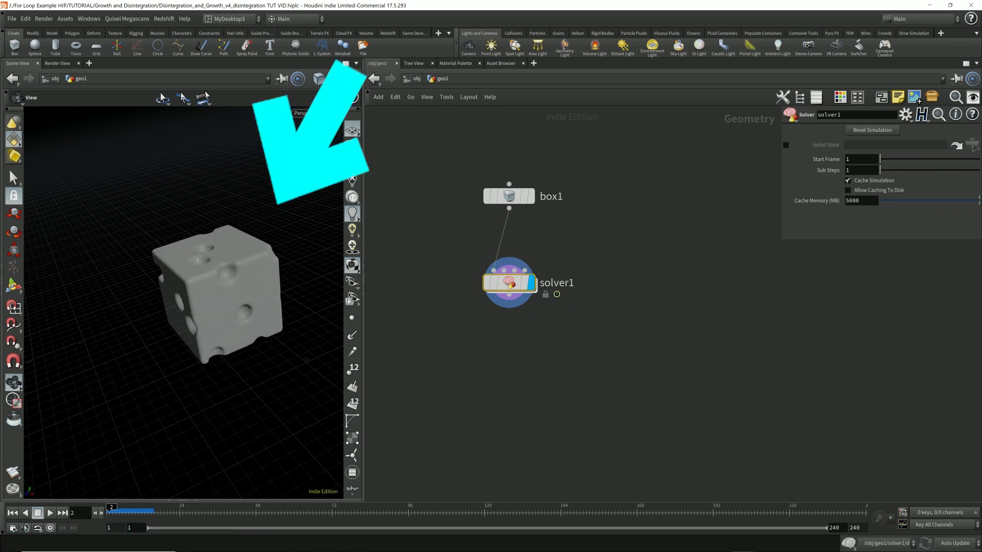
{"action": "key", "text": "Right"}
{"action": "key", "text": "Right"}
{"action": "key", "text": "Right"}
{"action": "key", "text": "Right"}
{"action": "key", "text": "Right"}
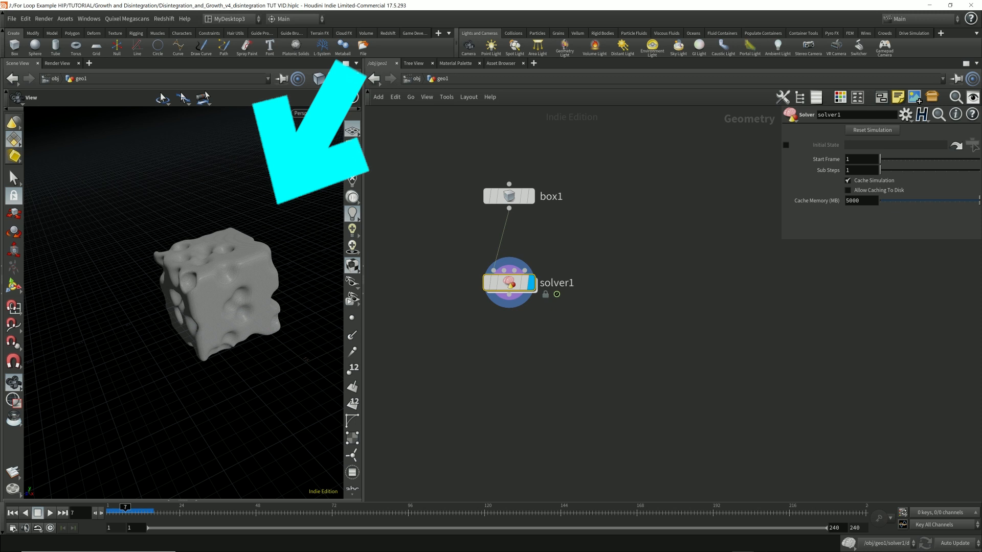
{"action": "key", "text": "Right"}
{"action": "key", "text": "Right"}
{"action": "key", "text": "Right"}
{"action": "key", "text": "Right"}
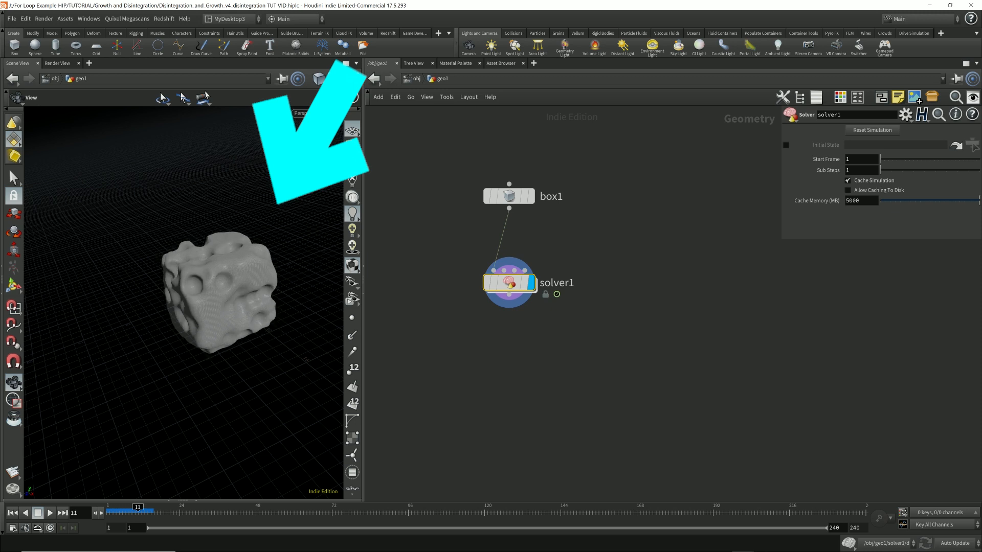
{"action": "key", "text": "Right"}
{"action": "key", "text": "Right"}
{"action": "key", "text": "Right"}
{"action": "key", "text": "Right"}
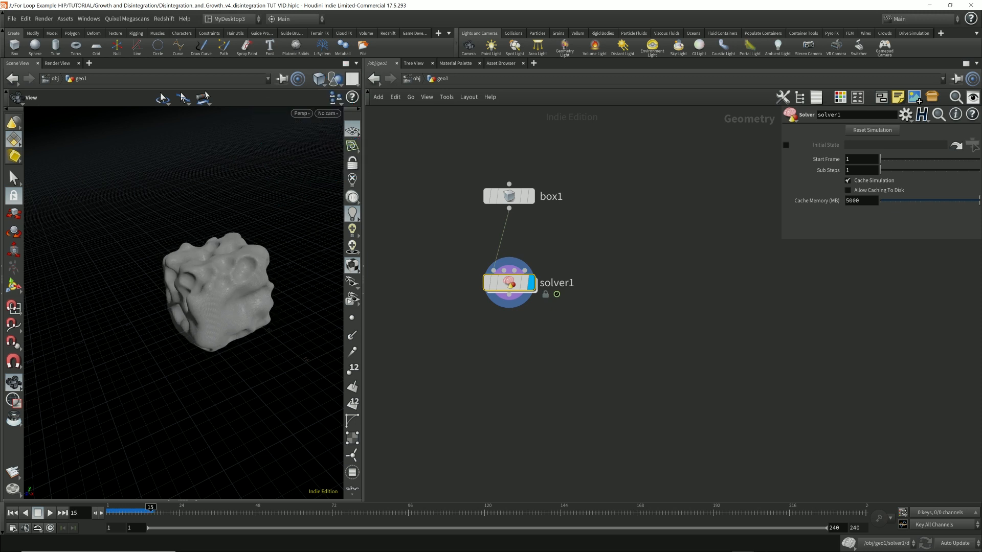
{"action": "left_click_drag", "start_coordinate": [184, 297], "coordinate": [225, 251]}
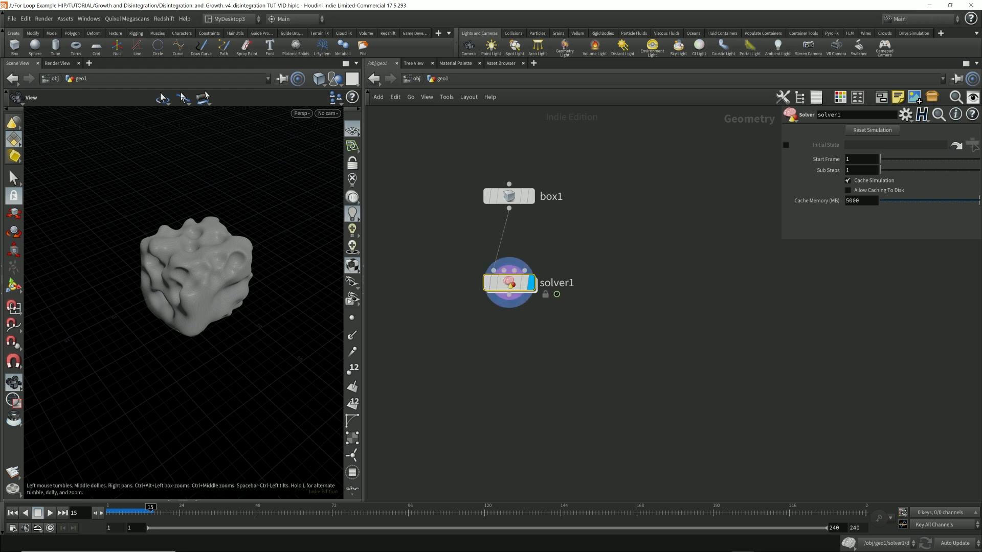
Return to the first frame and reopen the network inside solver1.
{"action": "left_click", "coordinate": [12, 513]}
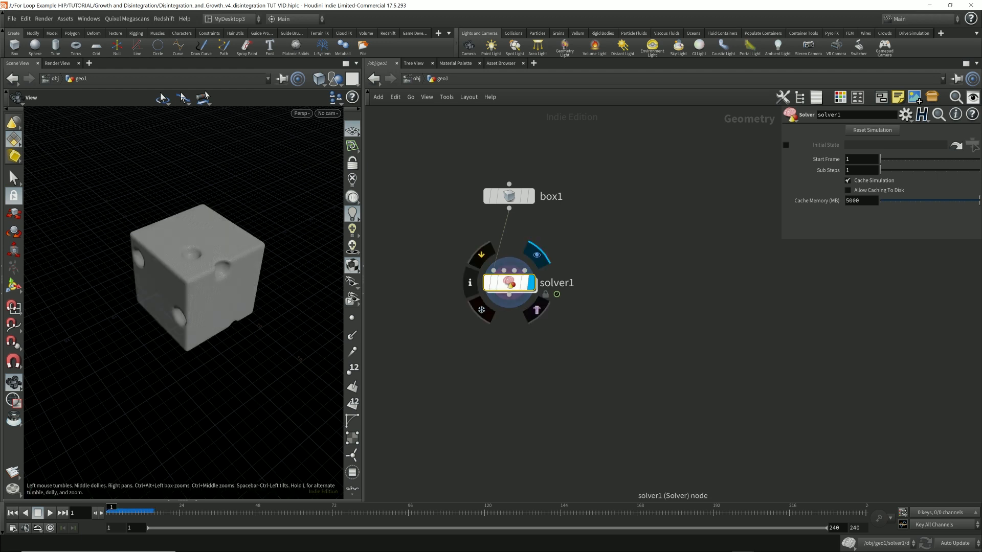
{"action": "double_click", "coordinate": [494, 282]}
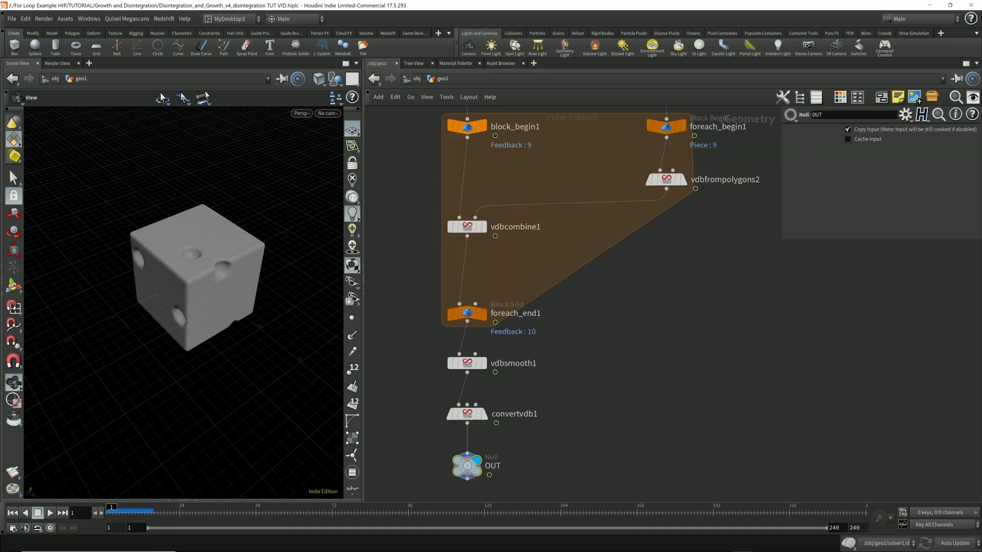
{"action": "key", "text": "h"}
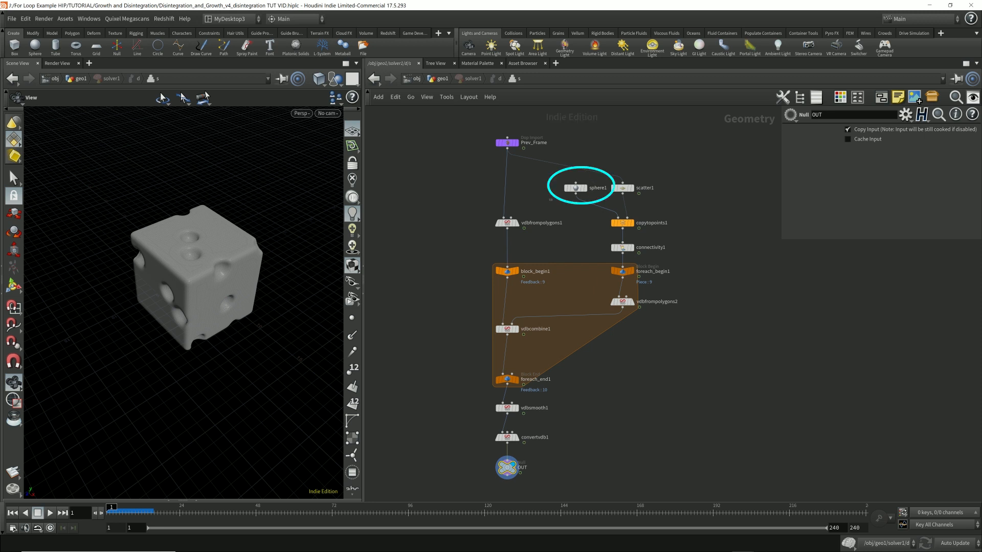
Add a dot to the wire from Prev_Frame to scatter1, place it above scatter1, and move sphere1 up.
{"action": "left_click_drag", "start_coordinate": [551, 199], "coordinate": [593, 182]}
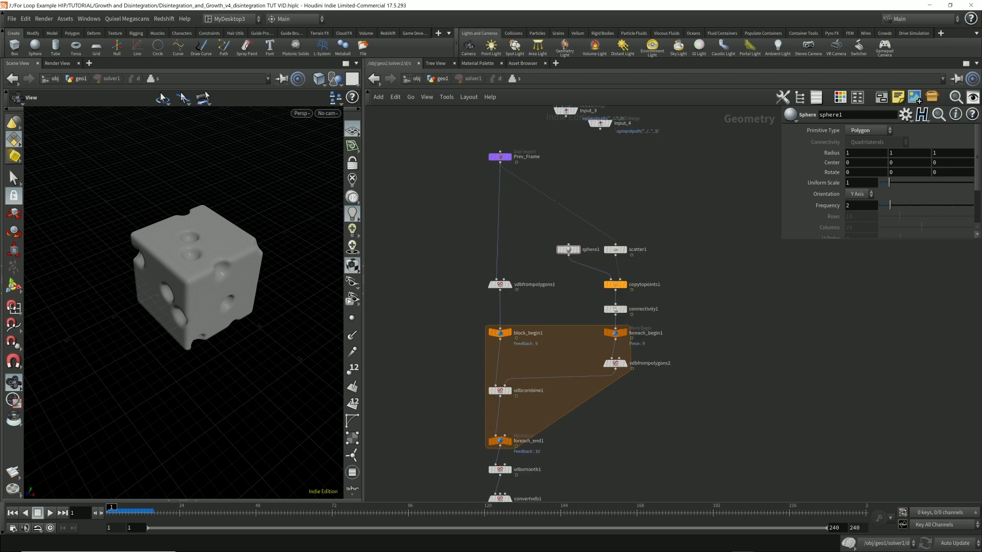
{"action": "left_click", "coordinate": [600, 184], "text": "alt"}
{"action": "left_click_drag", "start_coordinate": [600, 184], "coordinate": [615, 168]}
{"action": "left_click_drag", "start_coordinate": [568, 249], "coordinate": [565, 193]}
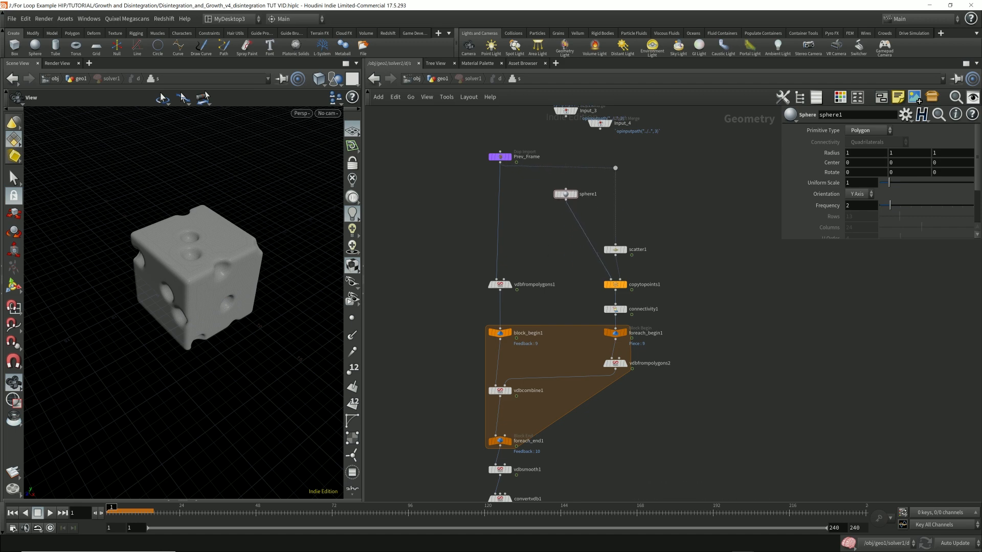
Insert a Mountain node between sphere1 and copytopoints1, directly below sphere1.
{"action": "key", "text": "Tab"}
{"action": "type", "text": "mou"}
{"action": "key", "text": "Return"}
{"action": "left_click", "coordinate": [579, 223]}
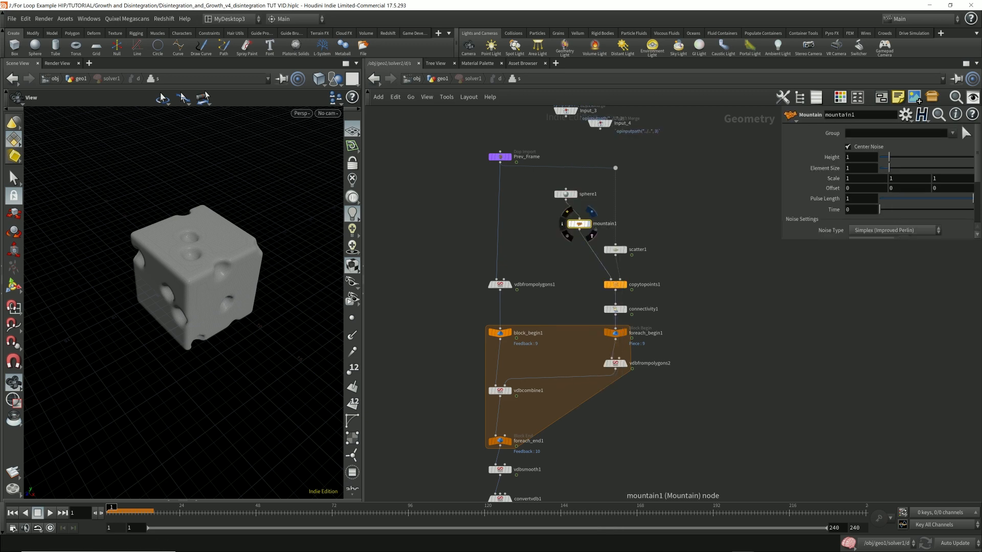
{"action": "left_click_drag", "start_coordinate": [579, 223], "coordinate": [565, 218]}
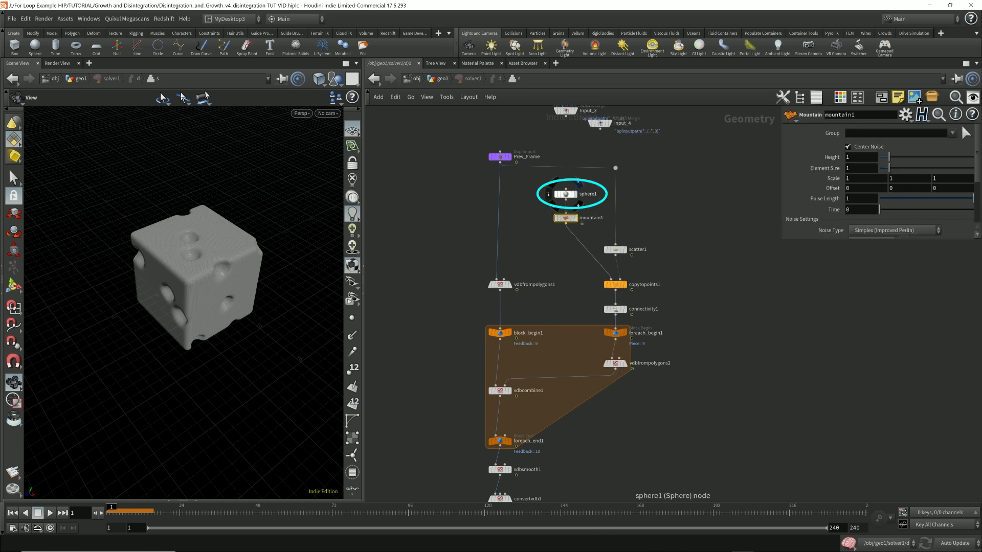
Display sphere1 framed in the viewport, then display mountain1 to compare the two shapes.
{"action": "left_click", "coordinate": [578, 183]}
{"action": "key", "text": "space+f"}
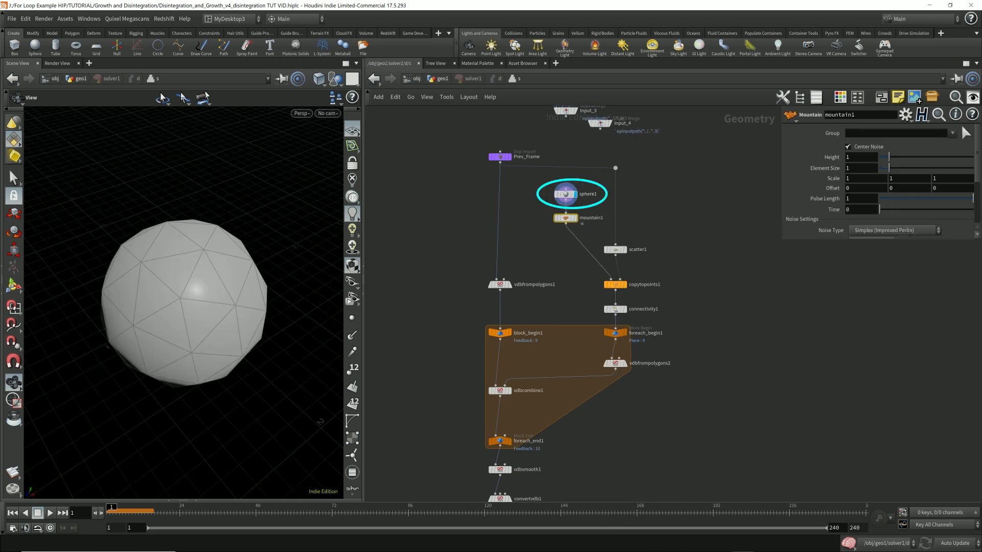
{"action": "left_click", "coordinate": [575, 218]}
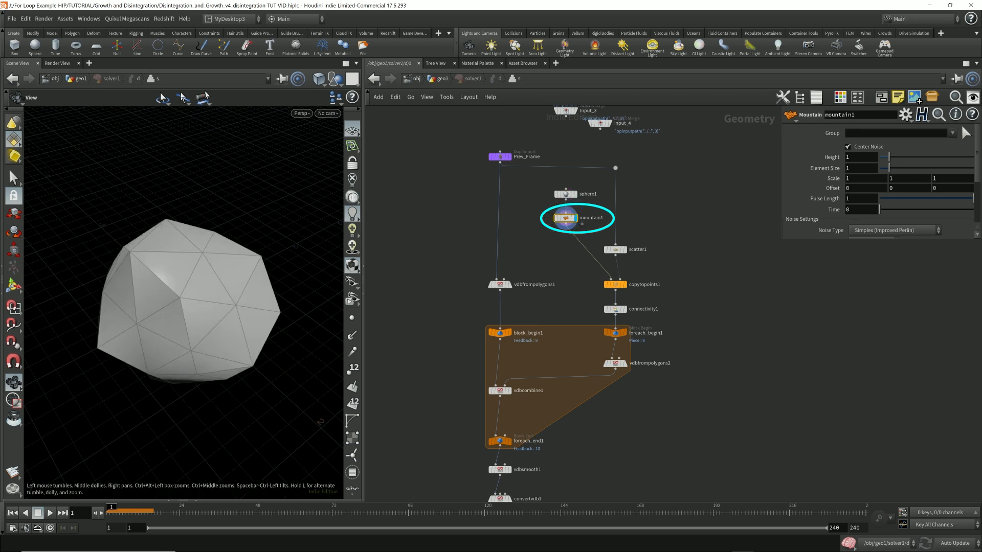
{"action": "left_click_drag", "start_coordinate": [199, 286], "coordinate": [233, 304]}
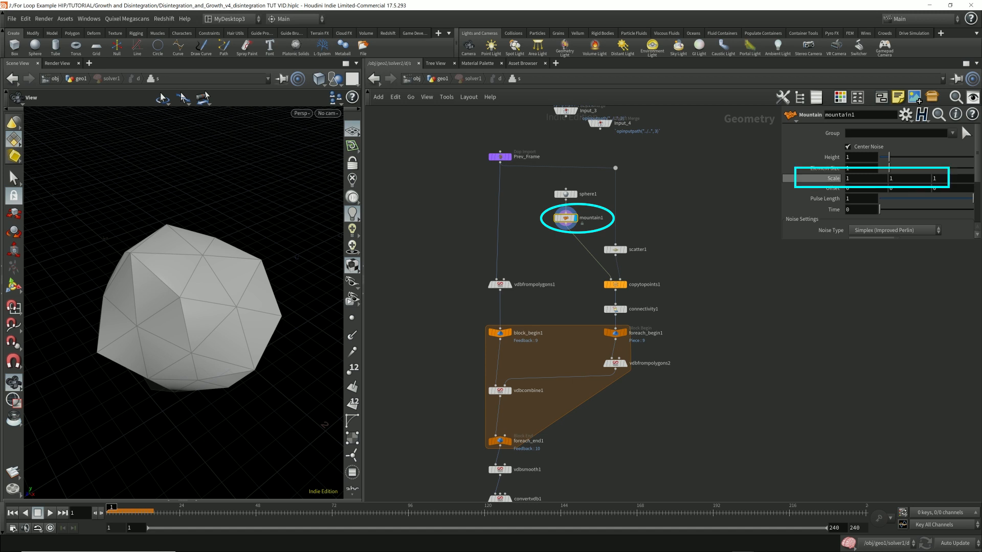
Set mountain1's scale to 0.5 on all axes and sphere1's frequency to 4.
{"action": "middle_click", "coordinate": [836, 178]}
{"action": "mouse_move", "coordinate": [836, 178]}
{"action": "middle_mouse_down"}
{"action": "mouse_move", "coordinate": [798, 178]}
{"action": "mouse_move", "coordinate": [808, 178]}
{"action": "middle_mouse_up"}
{"action": "left_click_drag", "start_coordinate": [593, 200], "coordinate": [536, 181]}
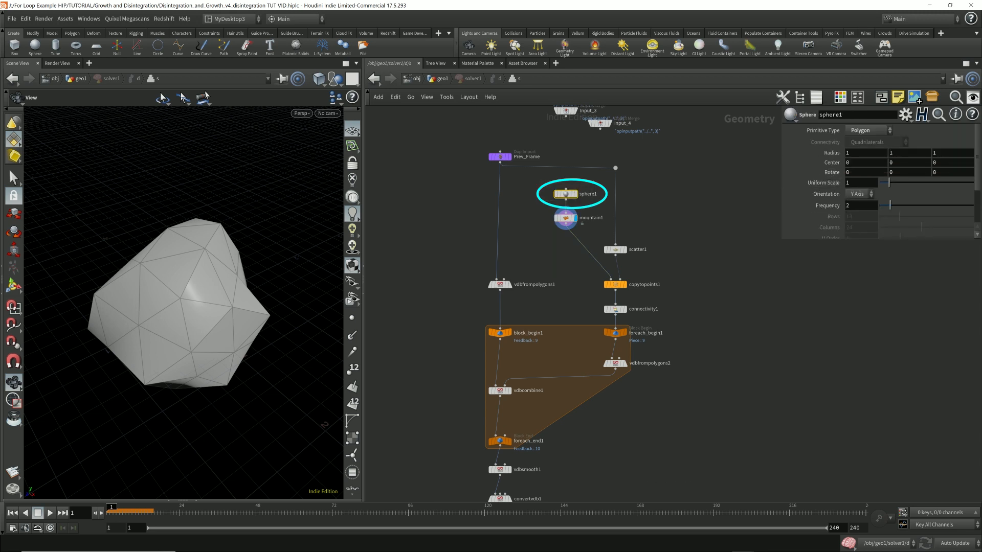
{"action": "double_click", "coordinate": [849, 205]}
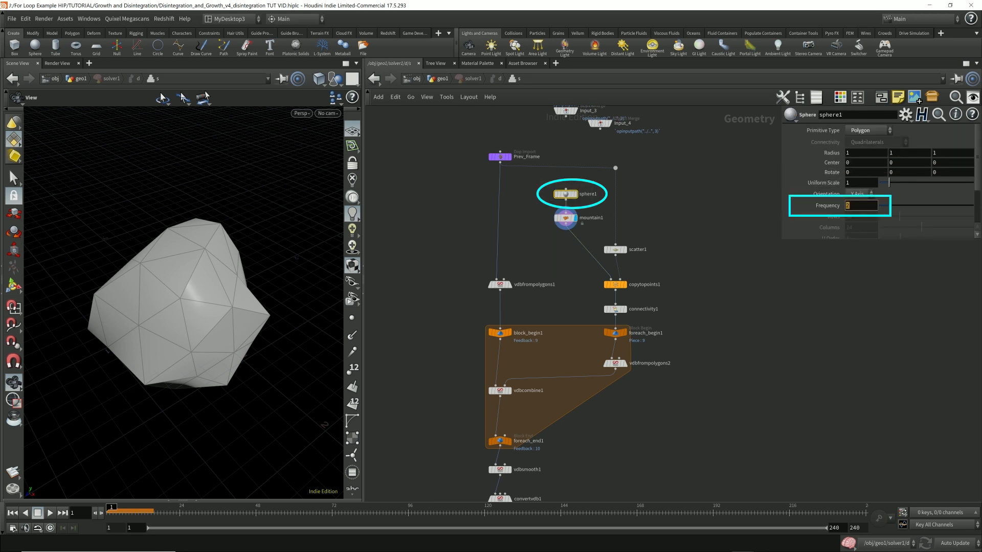
{"action": "type", "text": "4"}
{"action": "key", "text": "Return"}
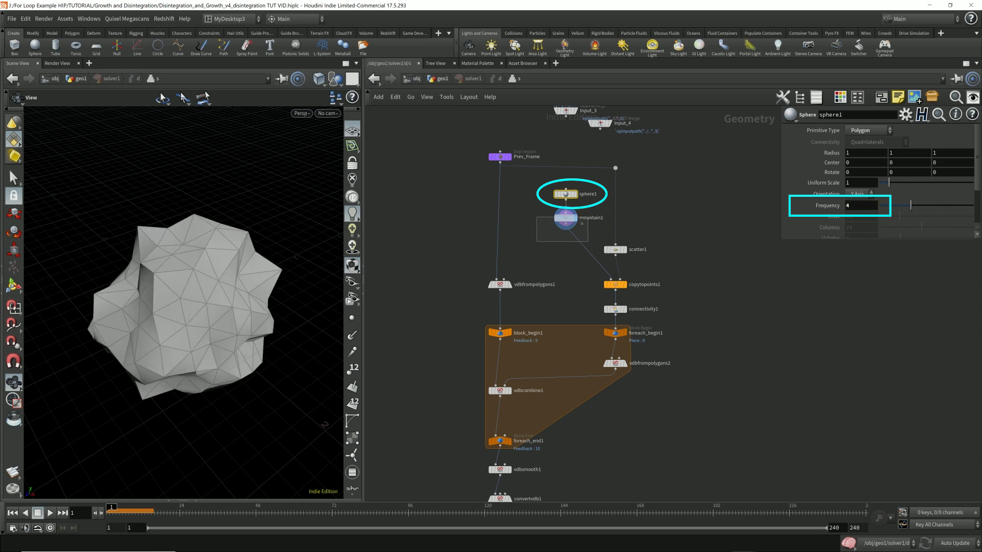
Set mountain1's scale to 1.1 on all axes, its height to 2.5 and its element size to 1.6.
{"action": "left_click", "coordinate": [565, 218]}
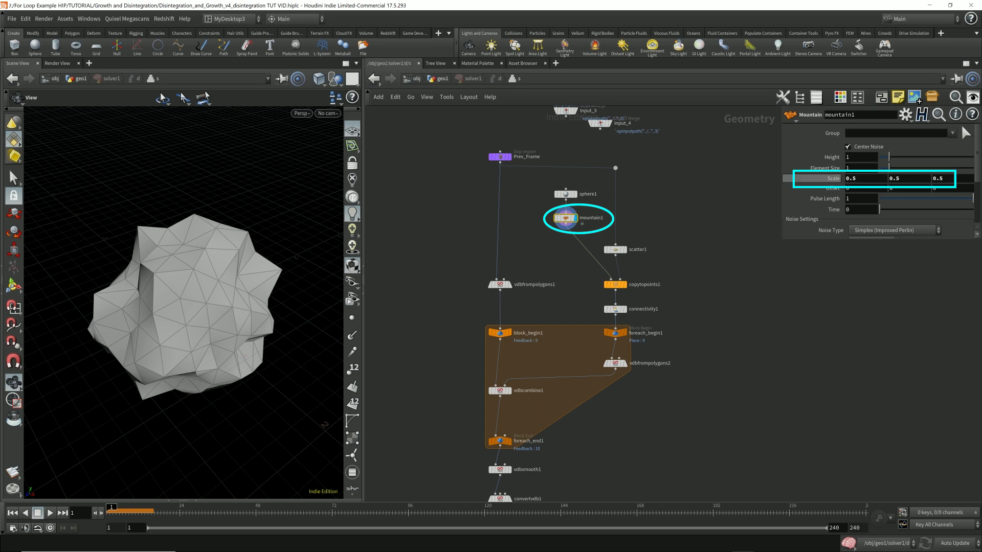
{"action": "middle_click_drag", "start_coordinate": [834, 178], "coordinate": [956, 178]}
{"action": "left_click_drag", "start_coordinate": [889, 157], "coordinate": [902, 157]}
{"action": "type", "text": ".2"}
{"action": "key", "text": "Return"}
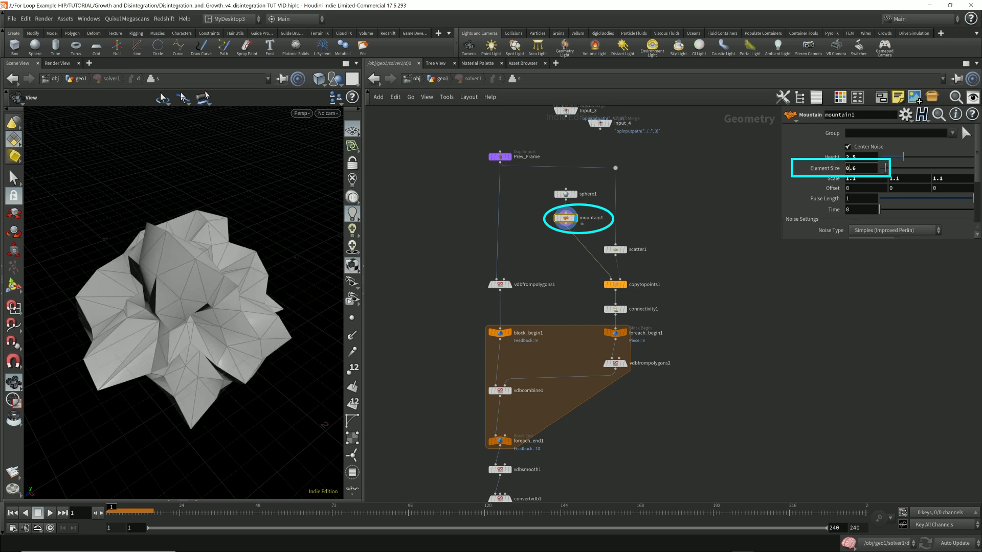
{"action": "left_click_drag", "start_coordinate": [891, 167], "coordinate": [894, 167]}
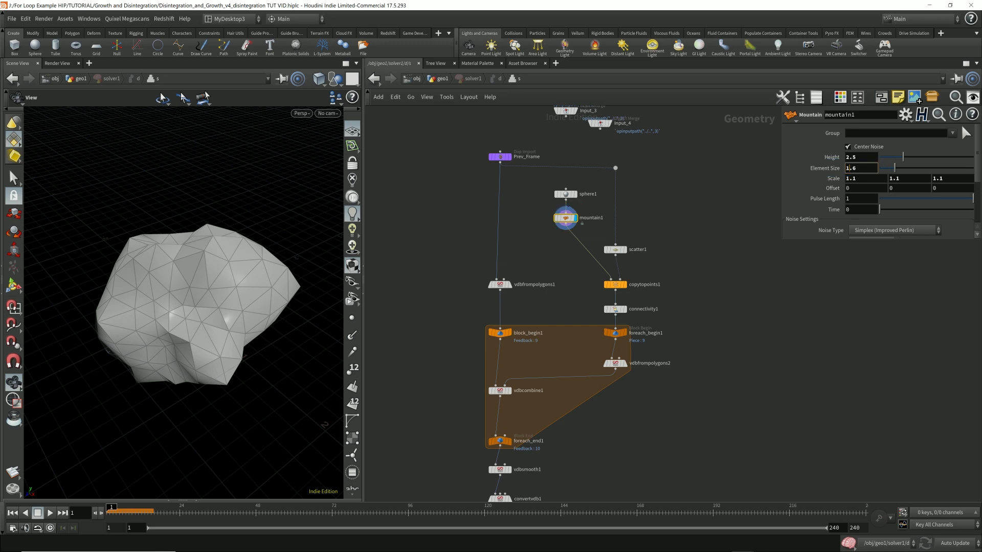
Display copytopoints1 framed in the viewport and move scatter1 up beside mountain1.
{"action": "left_click", "coordinate": [623, 285]}
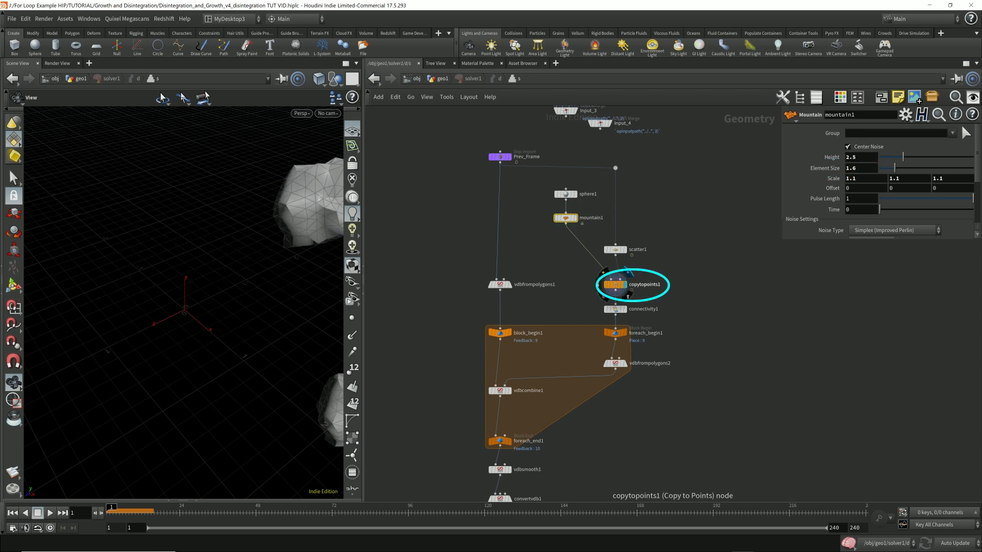
{"action": "key", "text": "f"}
{"action": "left_click_drag", "start_coordinate": [215, 307], "coordinate": [184, 307]}
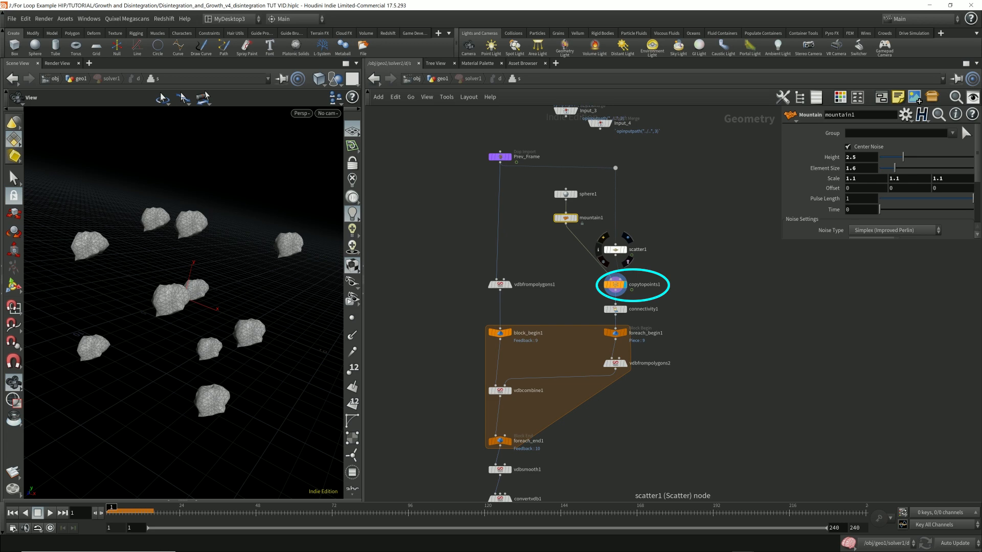
{"action": "left_click_drag", "start_coordinate": [615, 249], "coordinate": [615, 218]}
Add a Copy Stamp node beside copytopoints1, with mountain1 as its first input and scatter1 as its second, and display it.
{"action": "key", "text": "Tab"}
{"action": "type", "text": "copy"}
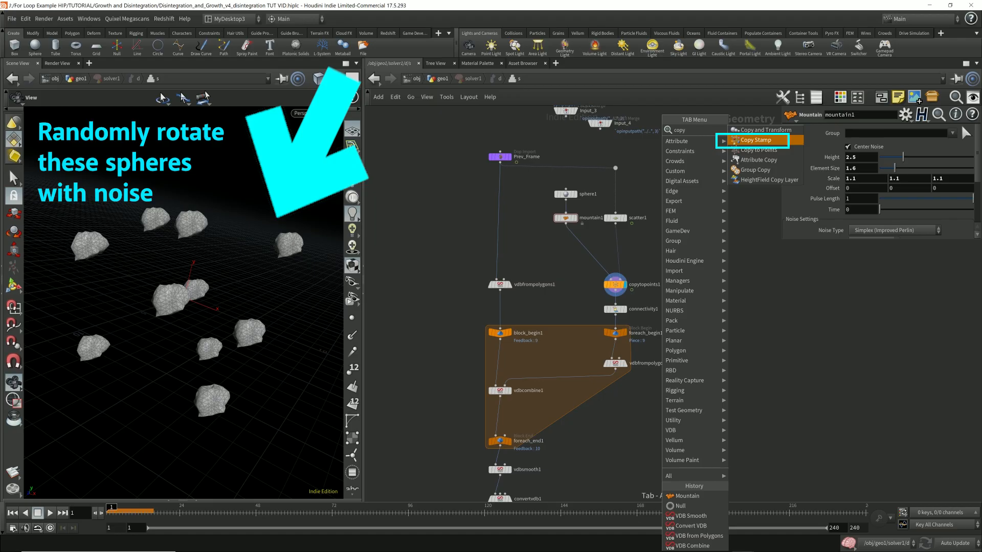
{"action": "left_click", "coordinate": [755, 140]}
{"action": "left_click", "coordinate": [706, 278]}
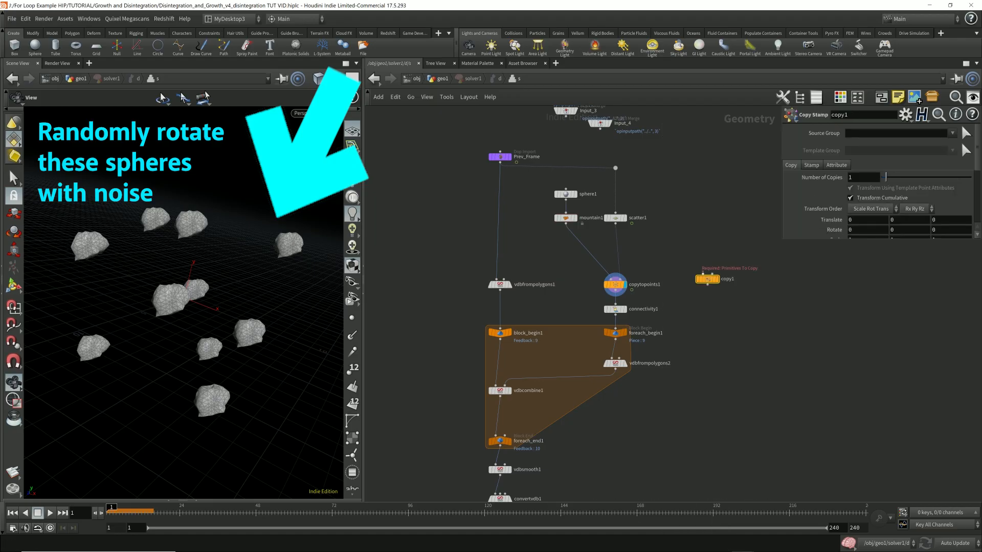
{"action": "left_click_drag", "start_coordinate": [702, 273], "coordinate": [565, 223]}
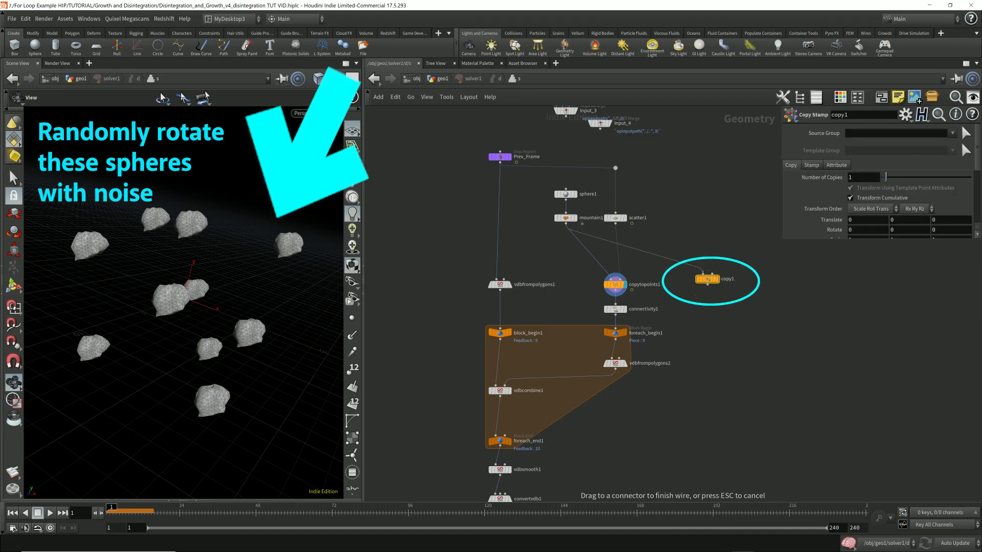
{"action": "left_click_drag", "start_coordinate": [712, 274], "coordinate": [615, 223]}
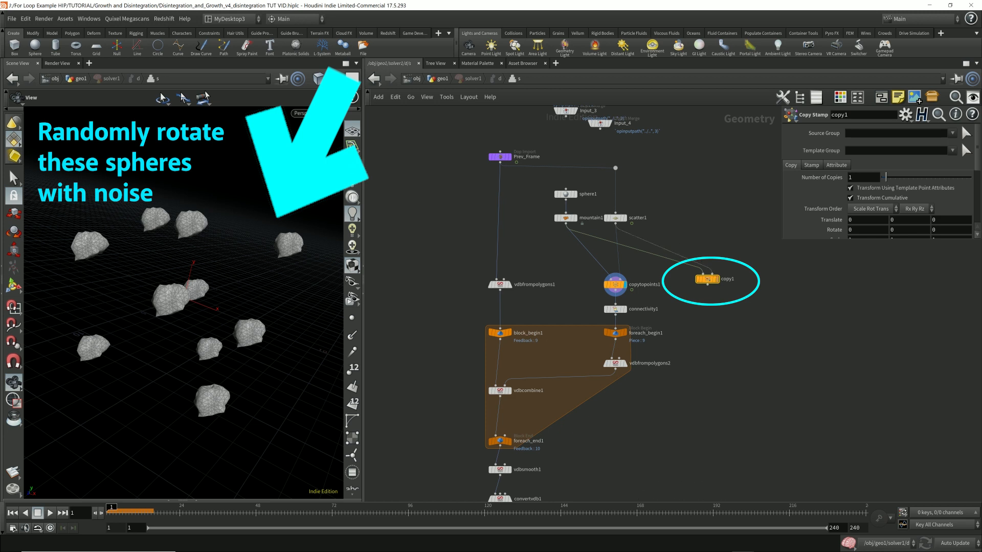
{"action": "left_click_drag", "start_coordinate": [707, 279], "coordinate": [687, 285]}
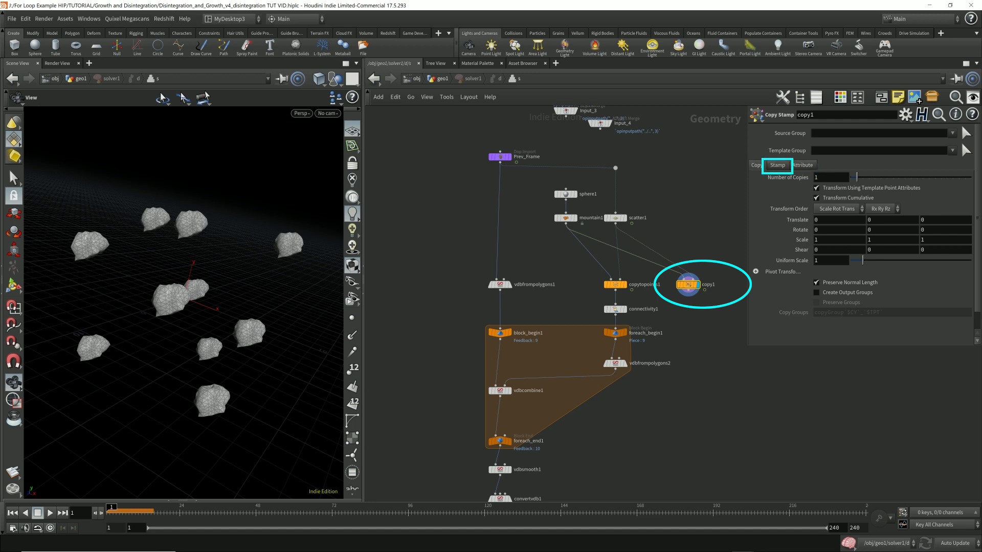
{"action": "left_click", "coordinate": [777, 165]}
{"action": "left_click", "coordinate": [858, 253]}
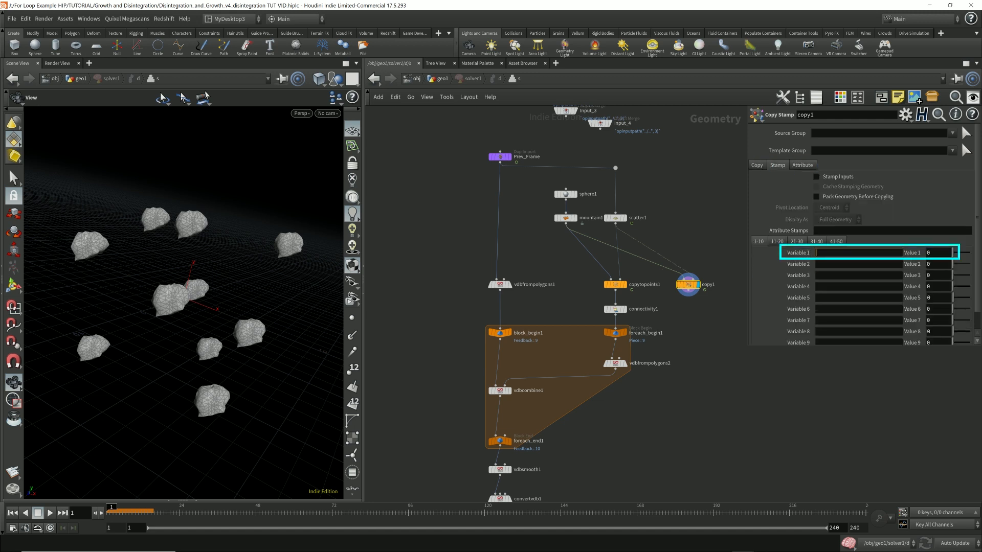
{"action": "type", "text": "randOrient"}
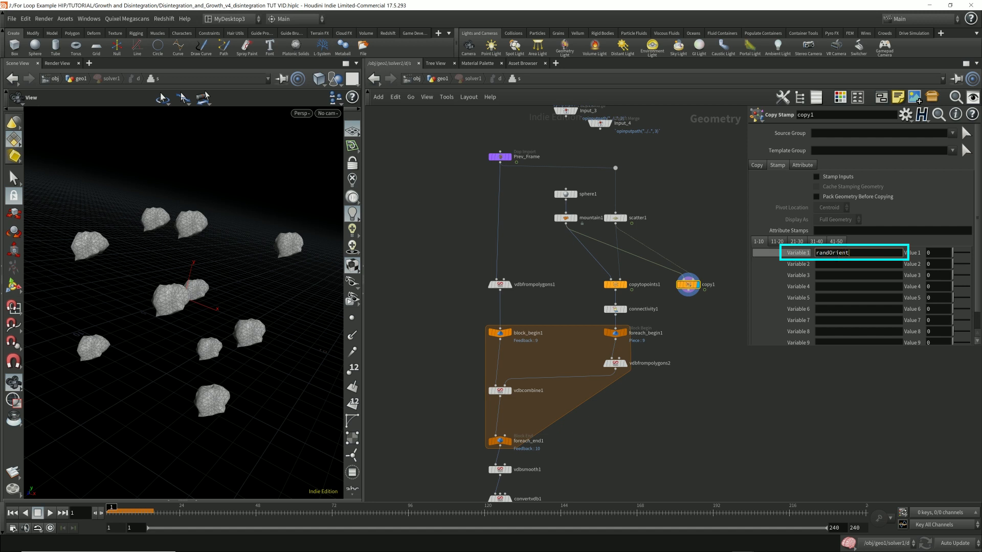
{"action": "key", "text": "Tab"}
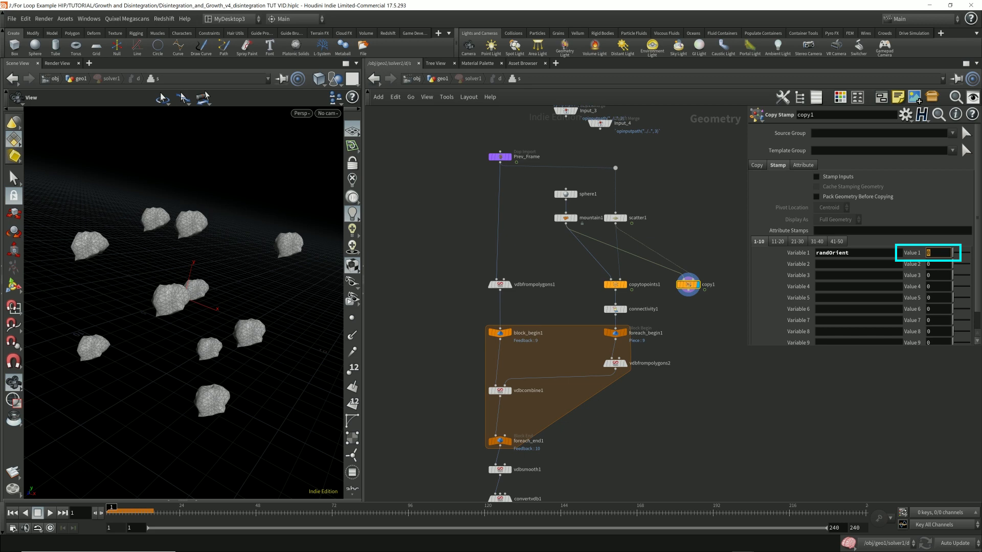
{"action": "type", "text": "rand"}
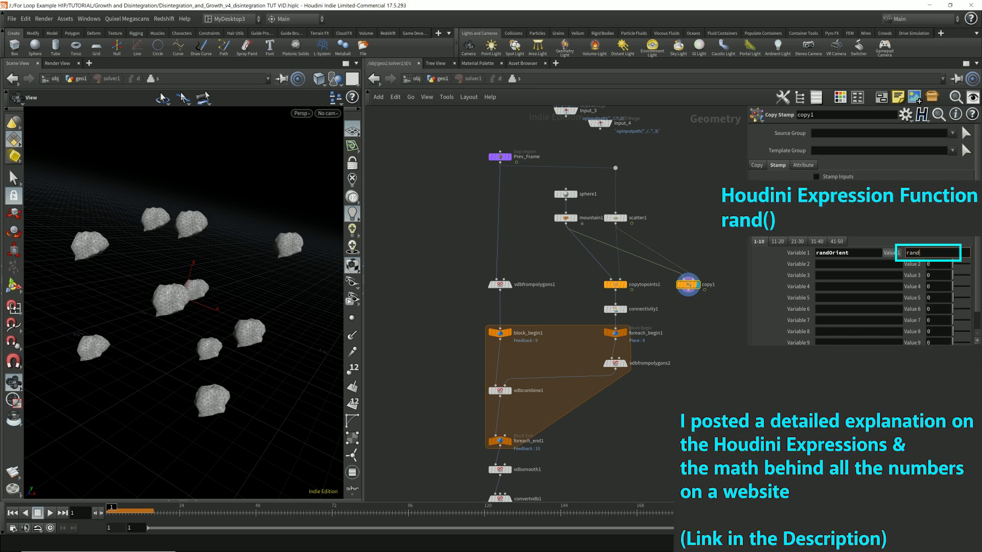
{"action": "type", "text": "("}
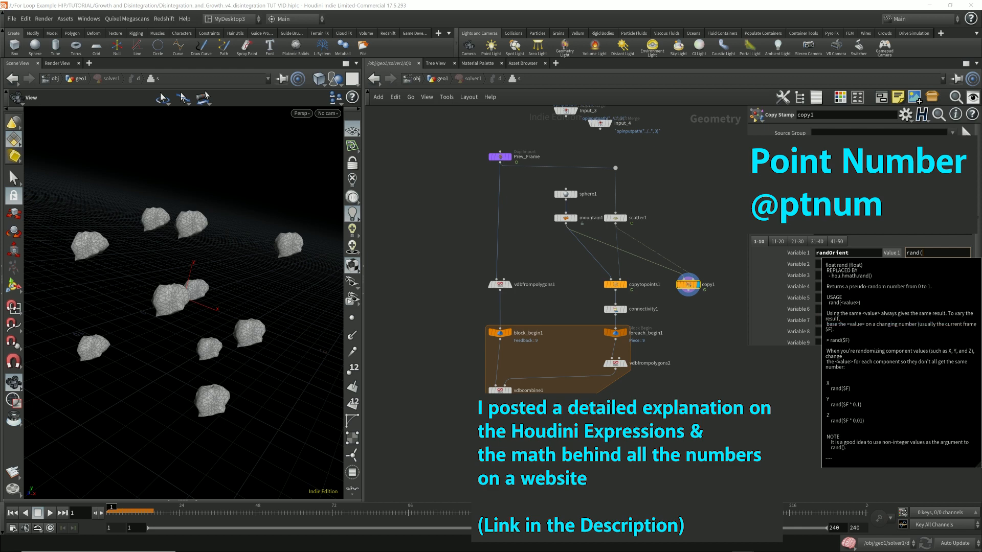
{"action": "type", "text": "@"}
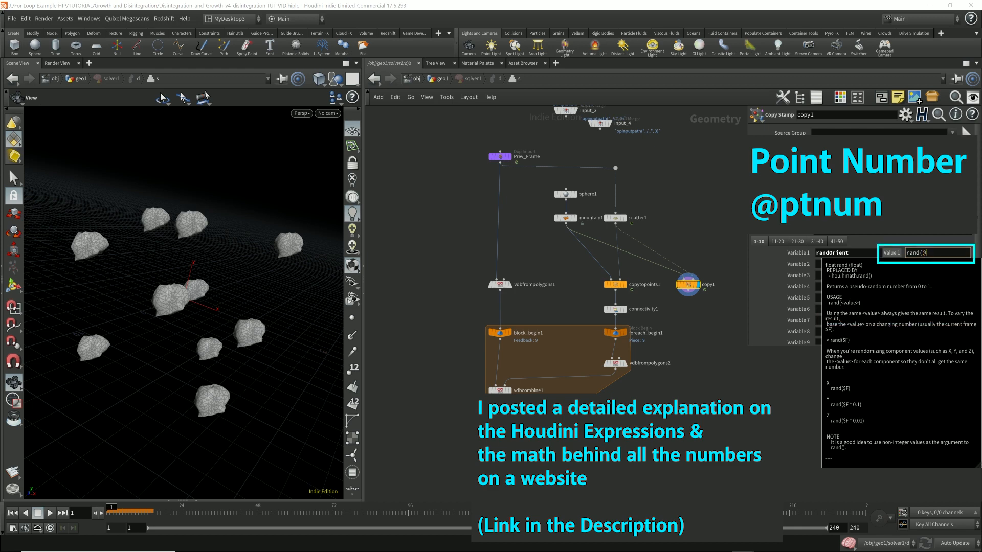
{"action": "type", "text": "ptnu"}
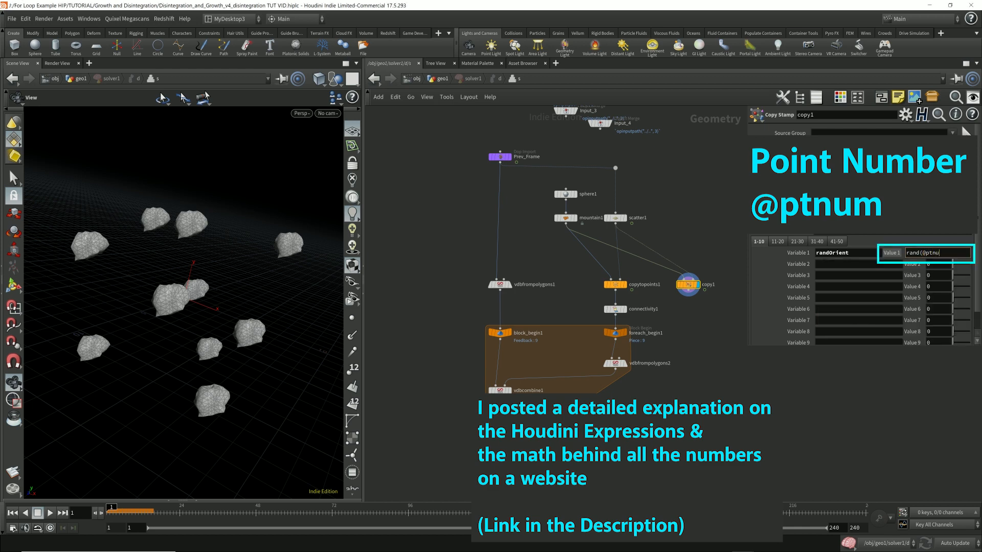
{"action": "type", "text": "m)"}
{"action": "key", "text": "Return"}
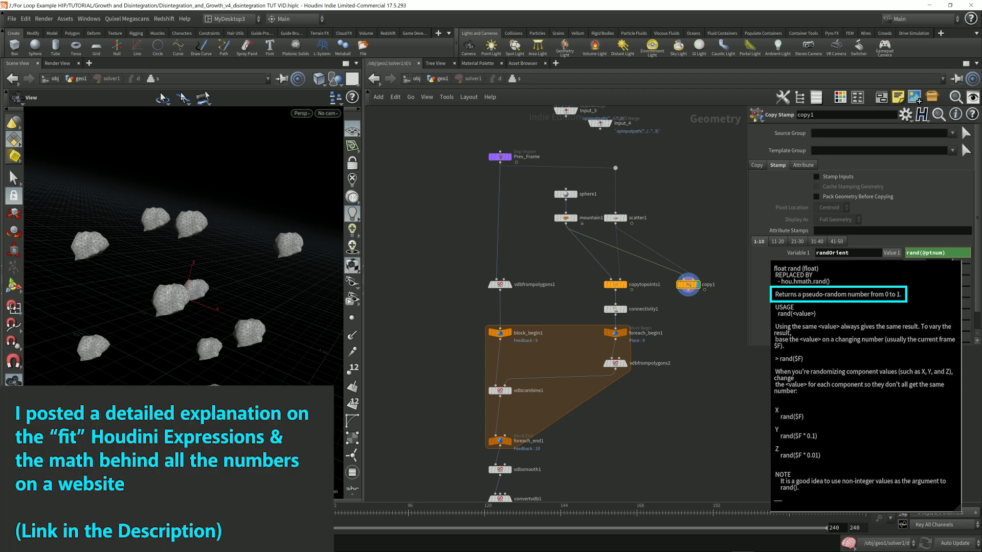
{"action": "type", "text": "fit"}
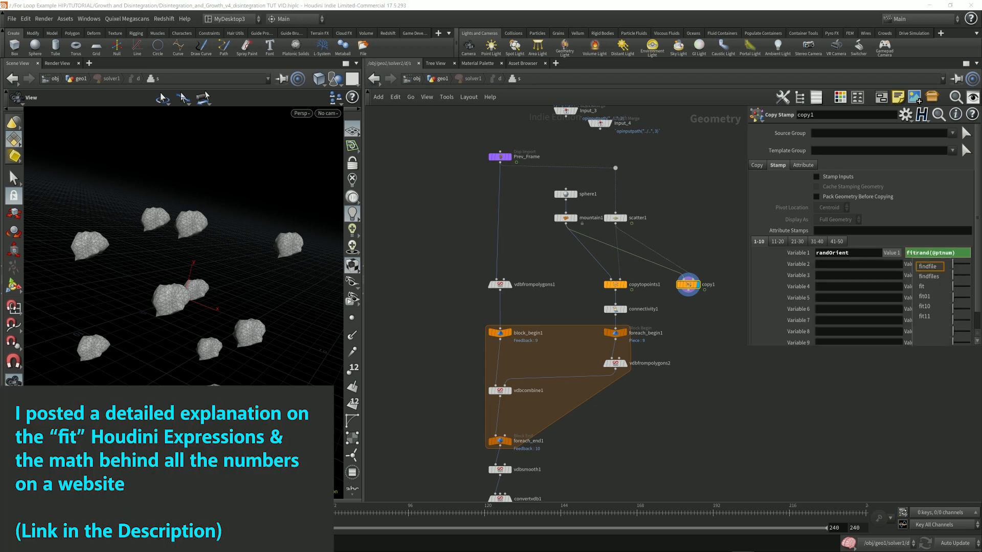
{"action": "type", "text": "("}
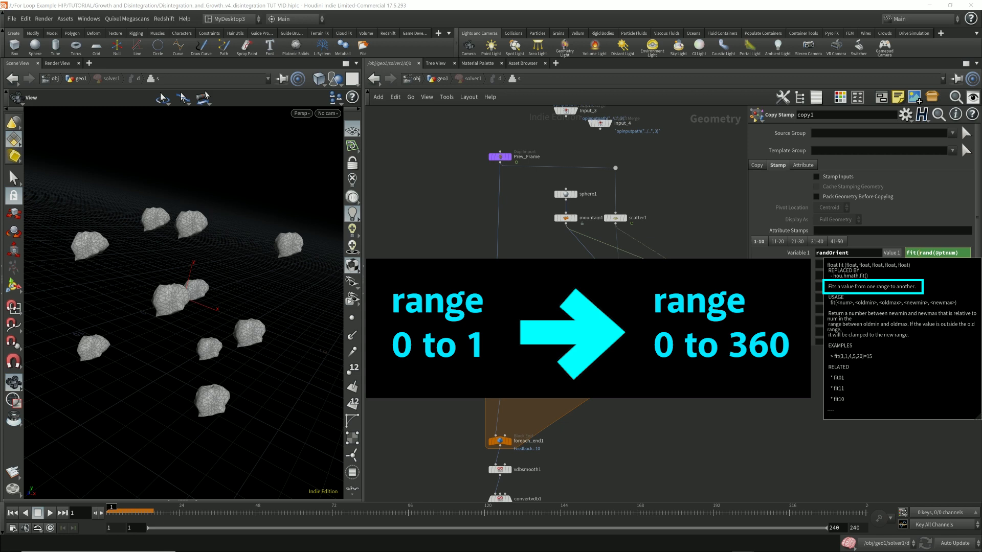
{"action": "type", "text": ","}
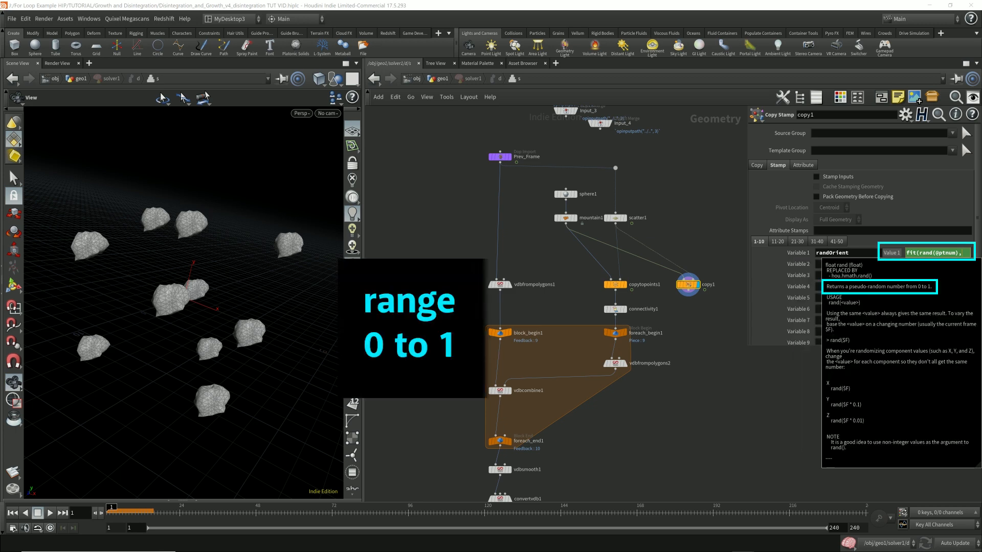
{"action": "type", "text": ", 1,"}
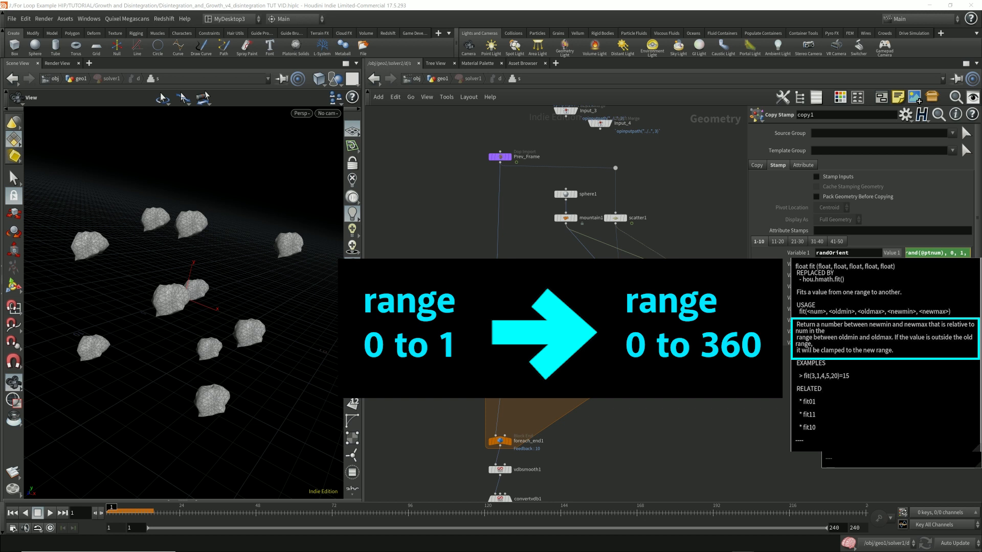
{"action": "type", "text": "0, 360)"}
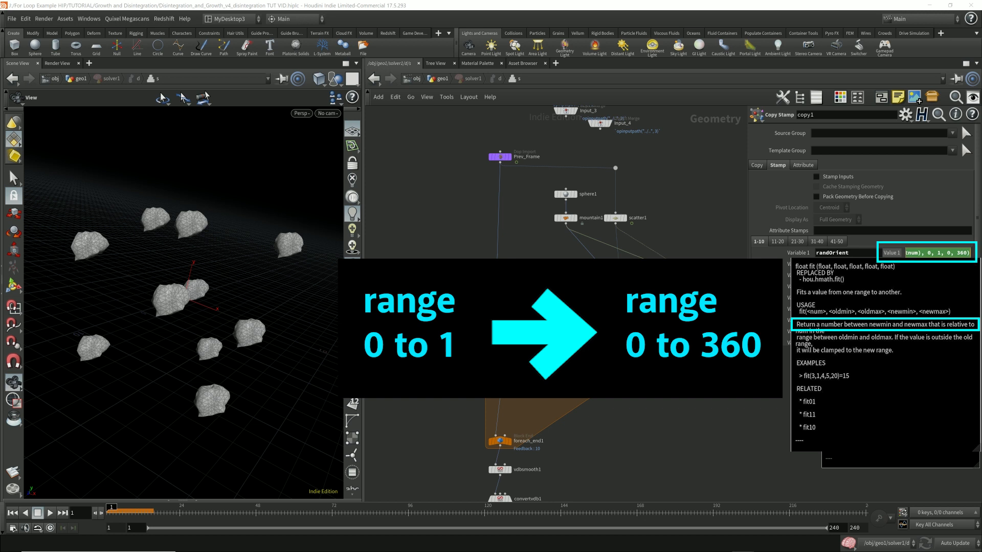
{"action": "key", "text": "Return"}
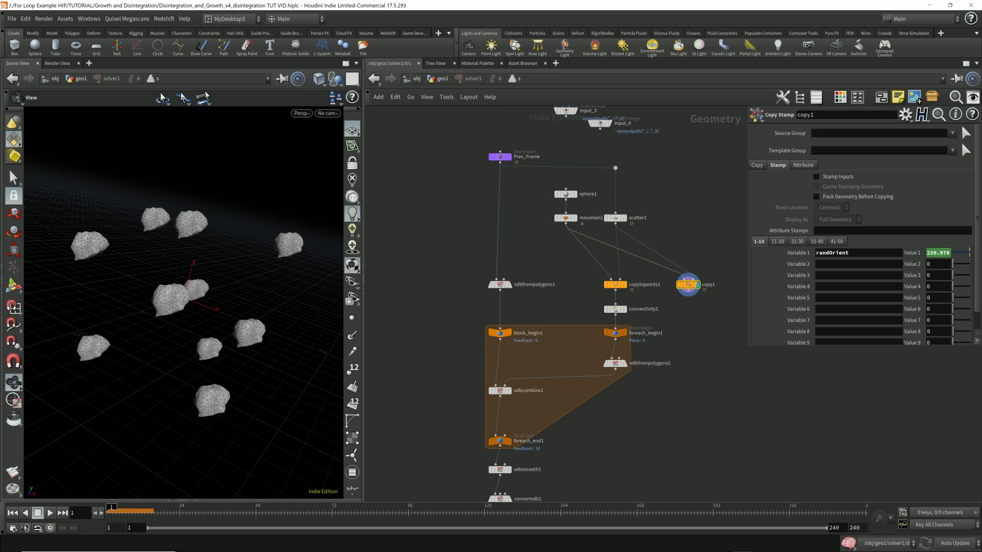
Insert a Transform node directly below mountain1, with a dot beneath it carrying its output to copytopoints1 and copy1.
{"action": "key", "text": "Tab"}
{"action": "type", "text": "tran"}
{"action": "key", "text": "Return"}
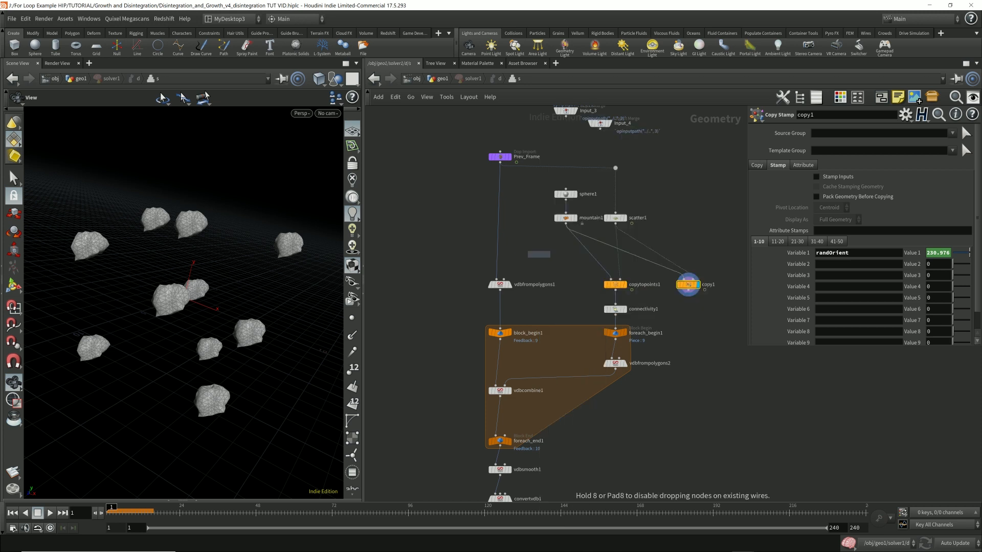
{"action": "left_click", "coordinate": [551, 252]}
{"action": "left_click_drag", "start_coordinate": [551, 251], "coordinate": [565, 242]}
Begin a stamp() expression in transform1's Y rotation with "../copy1/" as the node path to read from.
{"action": "left_click", "coordinate": [871, 179]}
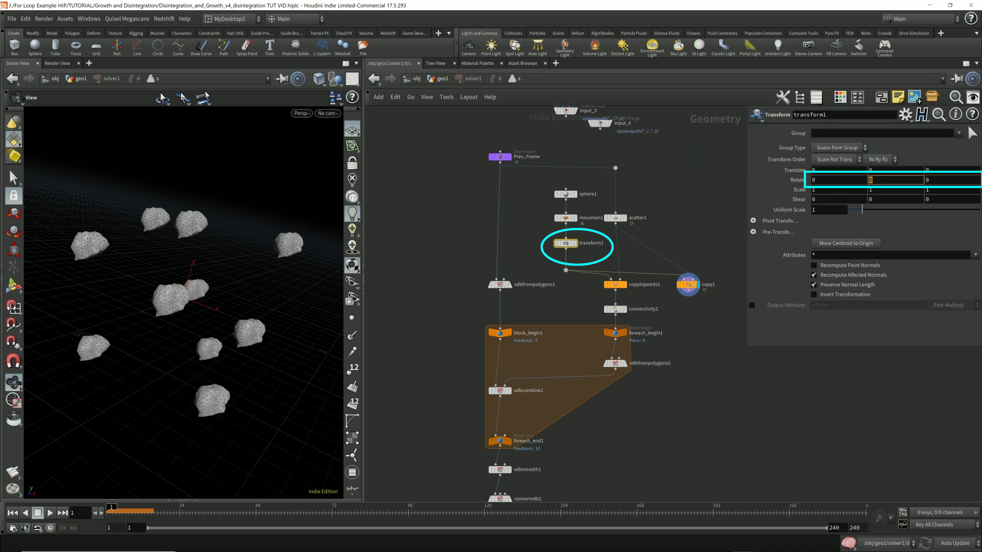
{"action": "type", "text": "stamp("}
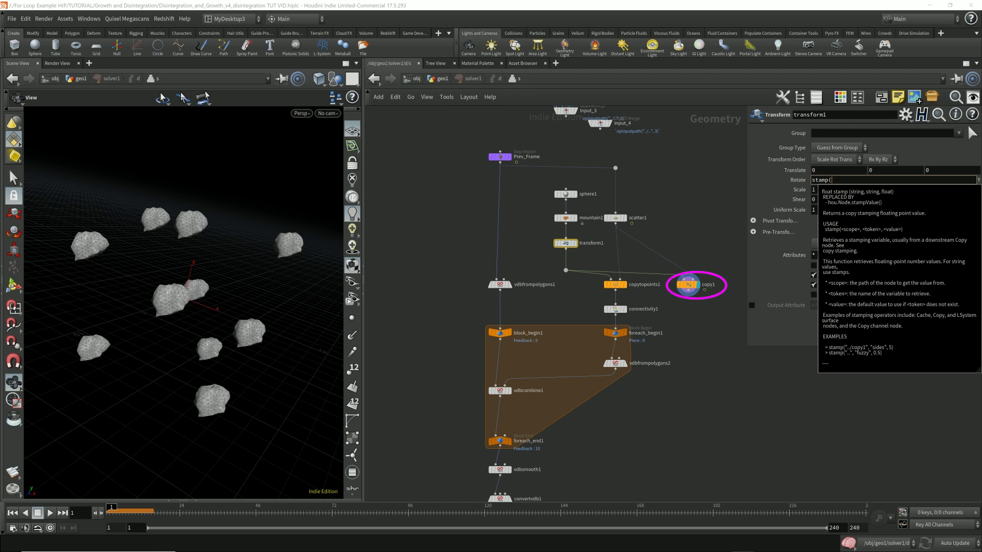
{"action": "type", "text": "\"\""}
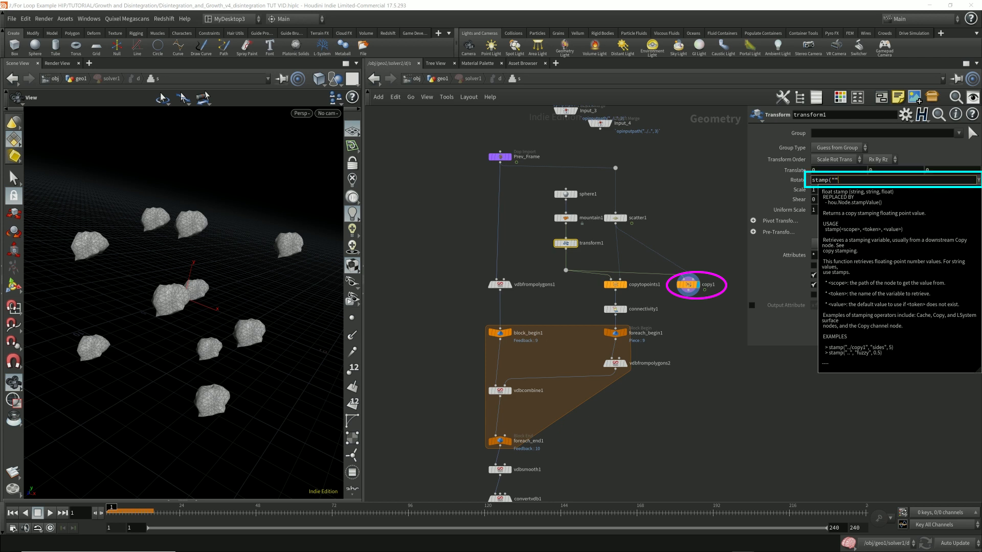
{"action": "key", "text": "Left"}
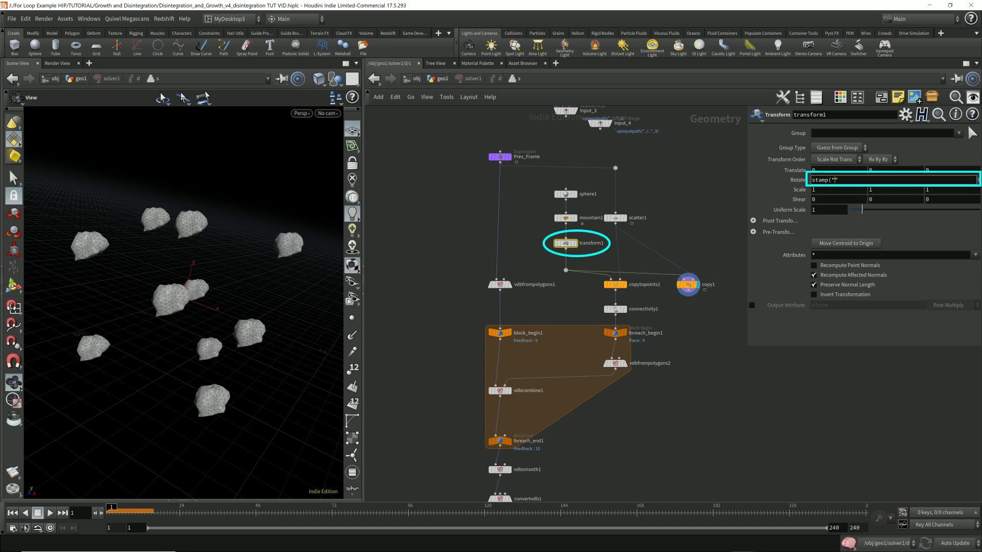
{"action": "type", "text": "../"}
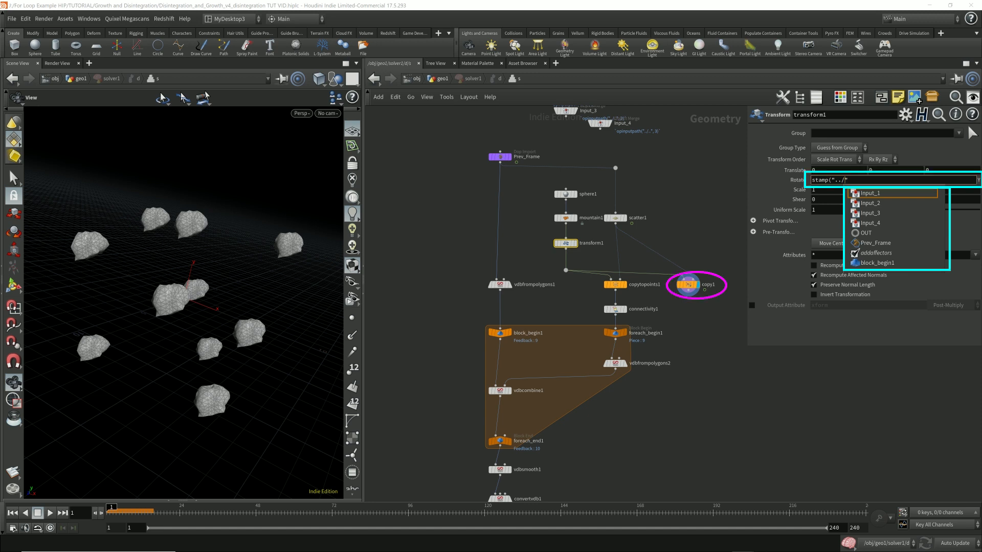
{"action": "type", "text": "co"}
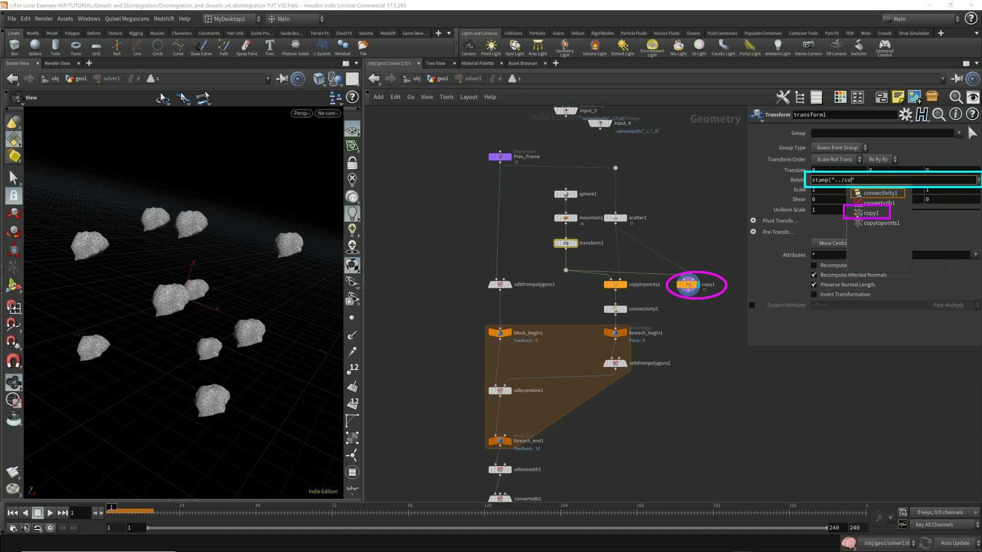
{"action": "key", "text": "Down"}
{"action": "key", "text": "Down"}
{"action": "key", "text": "Down"}
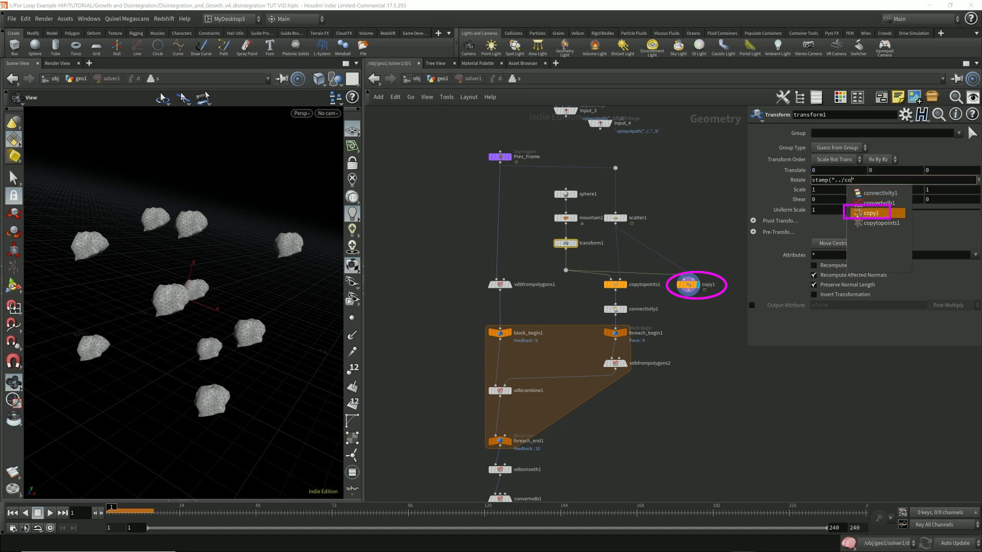
{"action": "key", "text": "Return"}
{"action": "type", "text": "/"}
{"action": "key", "text": "Up"}
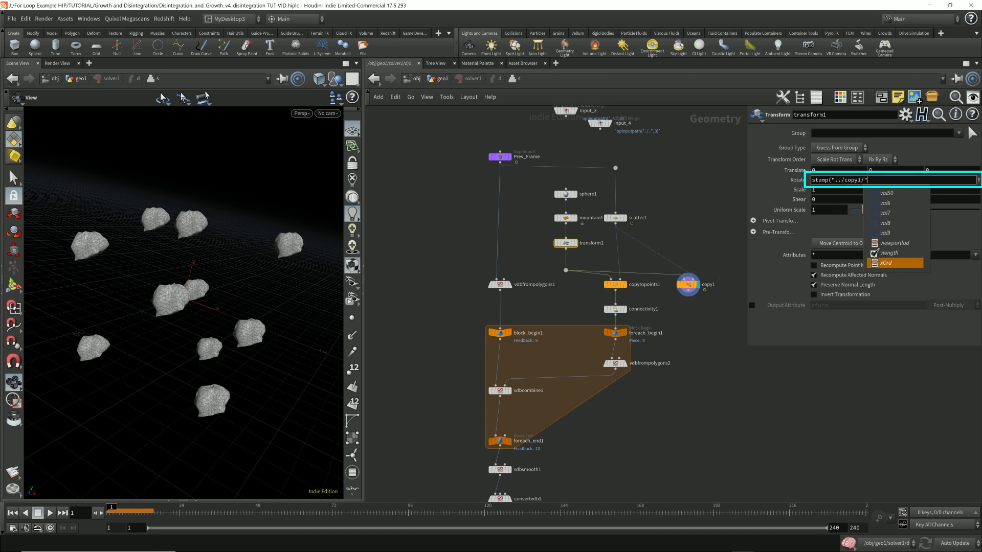
{"action": "key", "text": "Escape"}
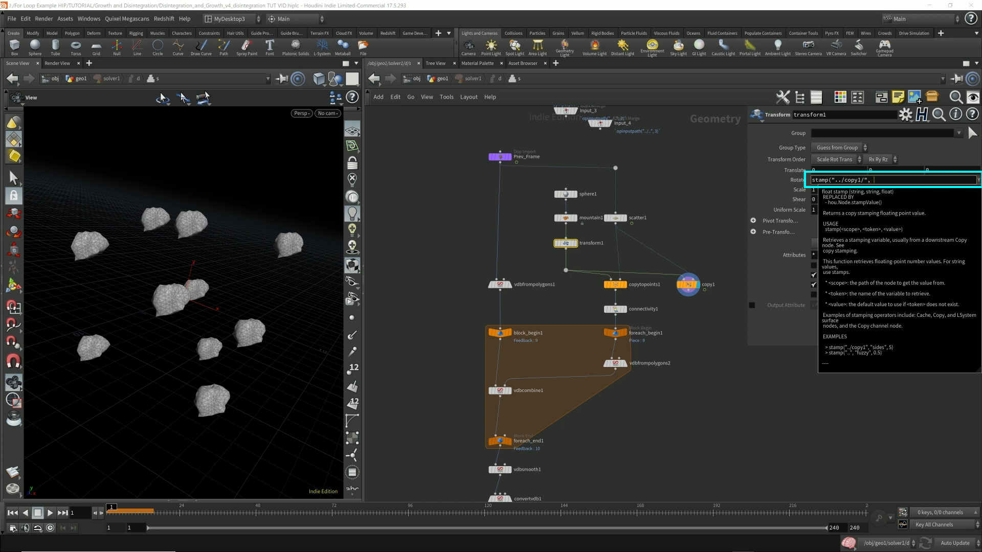
Complete transform1's Y rotation expression as stamp("../copy1/", "randOrient", 0).
{"action": "type", "text": "\""}
{"action": "key", "text": "Left"}
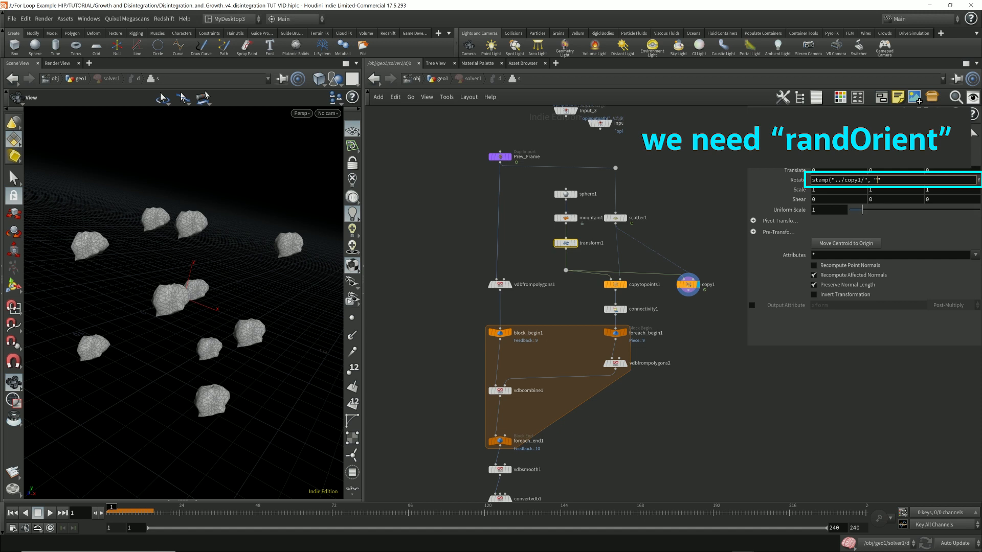
{"action": "type", "text": "randOrient\","}
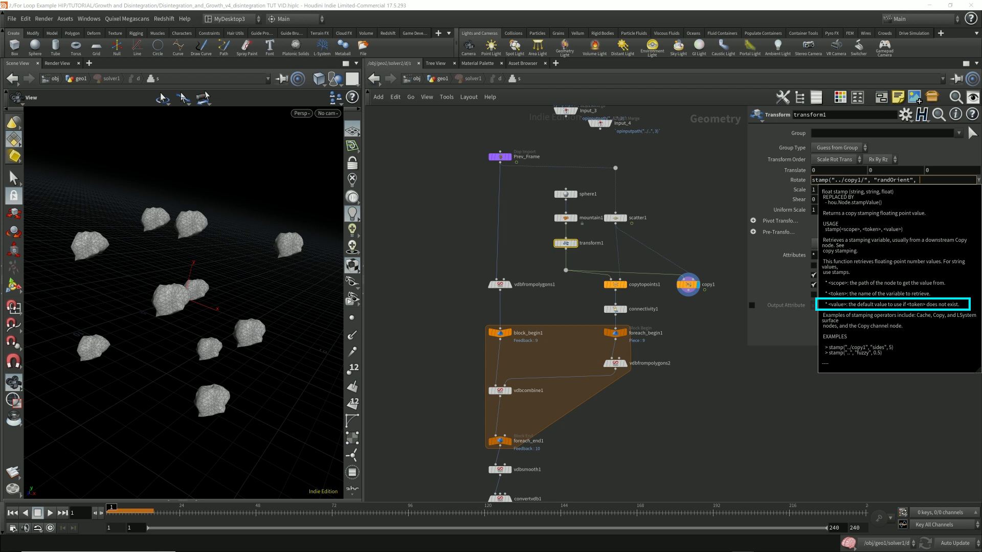
{"action": "type", "text": "0)"}
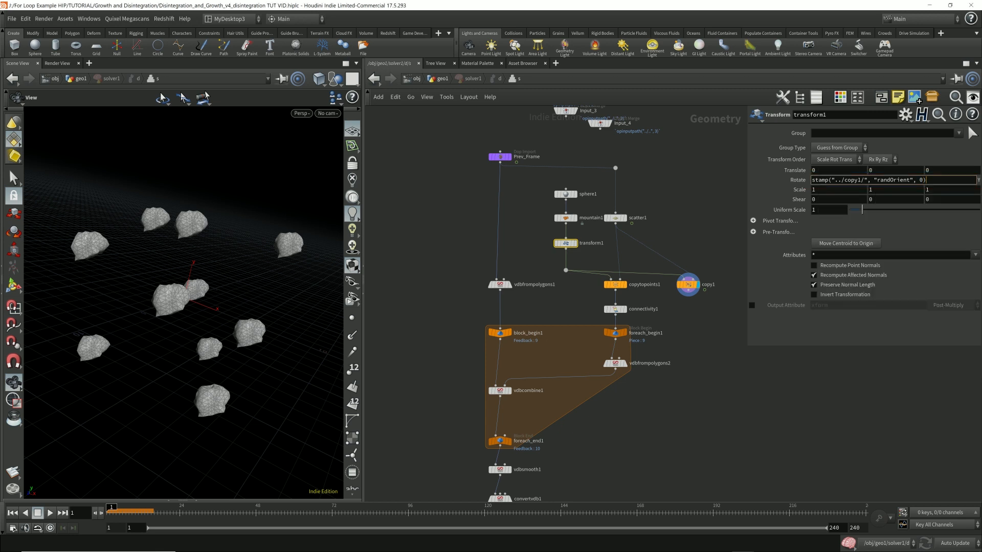
{"action": "key", "text": "Return"}
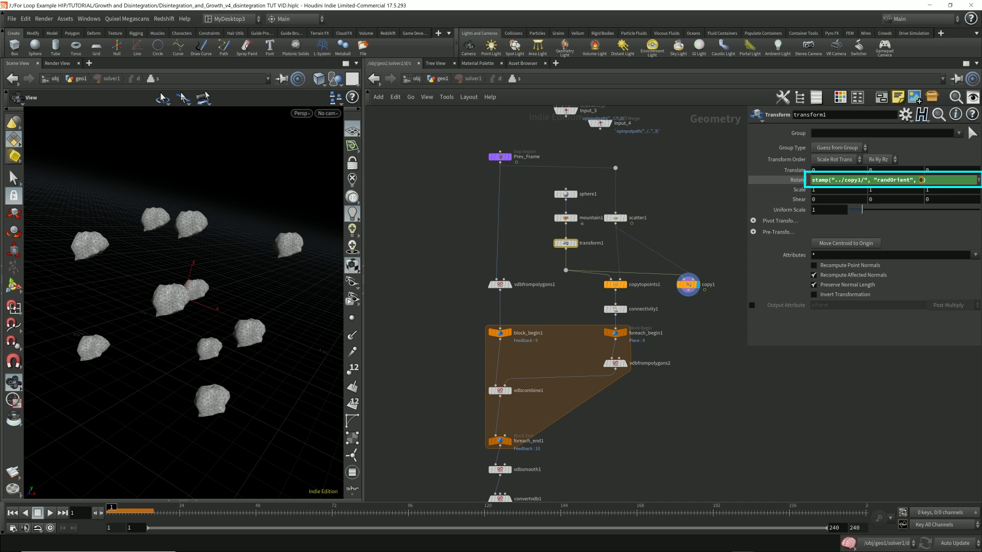
Enable Stamp Inputs on copy1 and inspect the orientation of the copied rocks.
{"action": "left_click", "coordinate": [687, 284]}
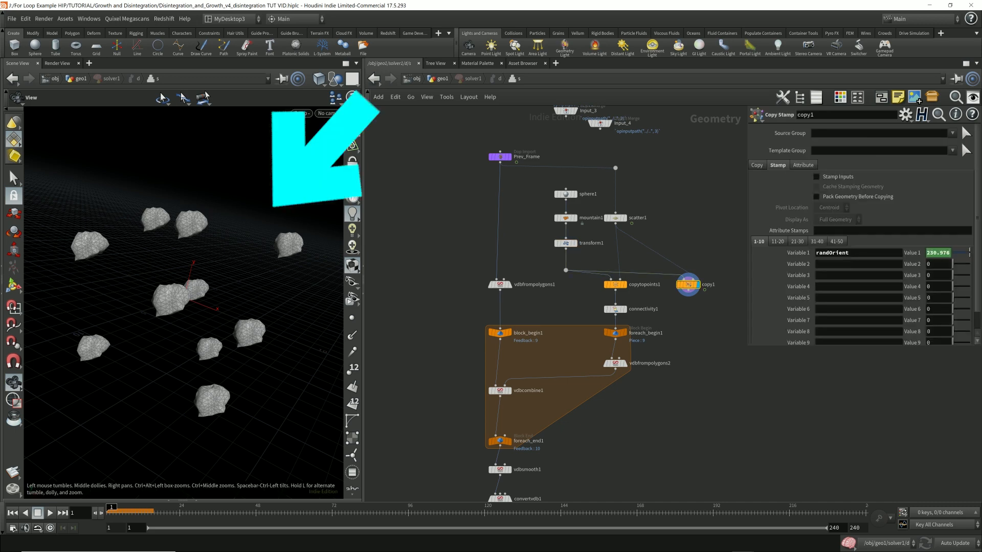
{"action": "left_click_drag", "start_coordinate": [184, 302], "coordinate": [237, 313]}
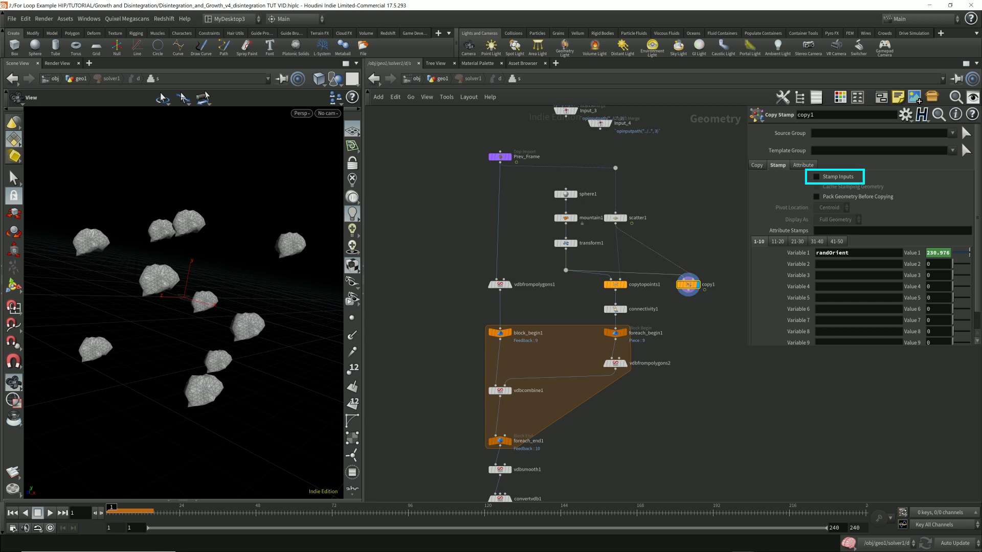
{"action": "left_click", "coordinate": [816, 176]}
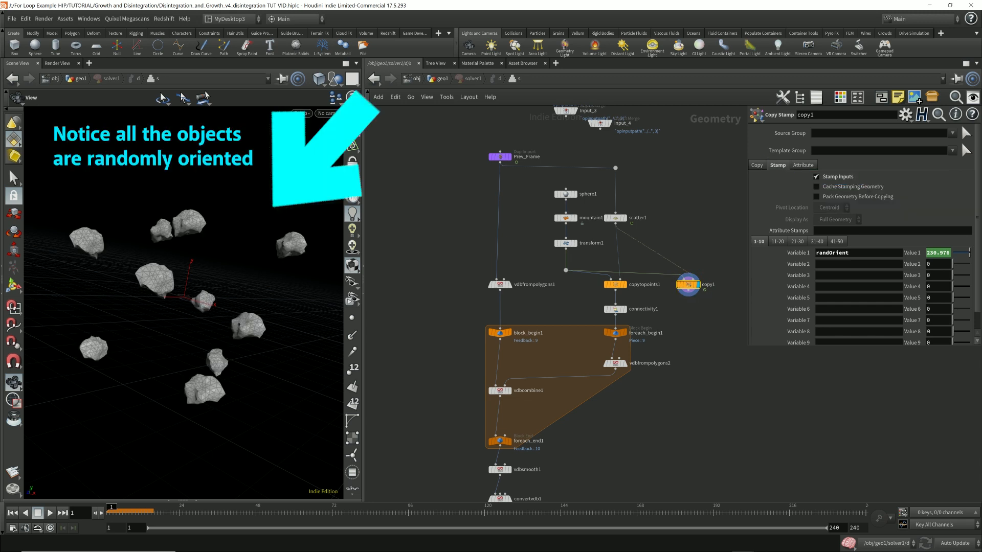
{"action": "left_click_drag", "start_coordinate": [184, 296], "coordinate": [200, 333]}
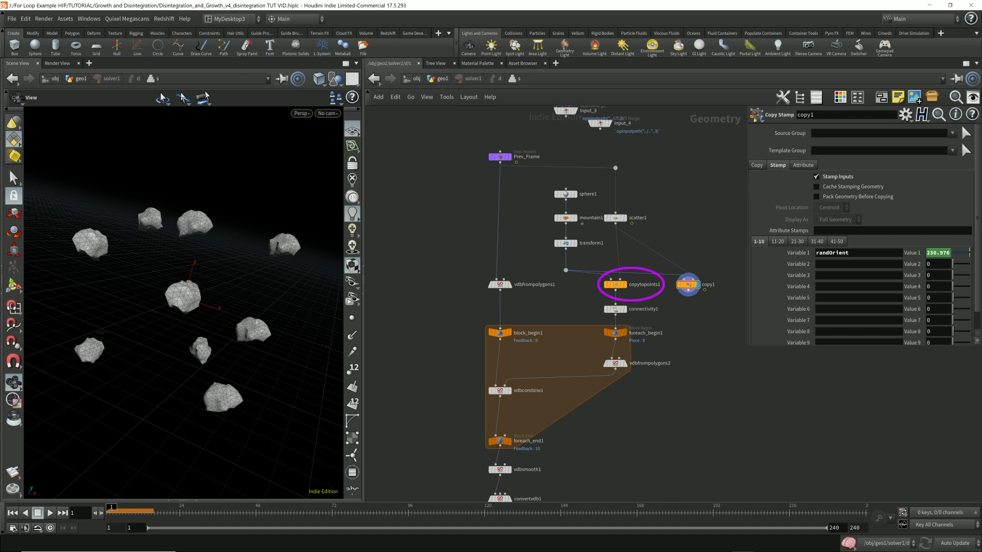
Feed copy1 into connectivity1, replacing and deleting copytopoints1, move copy1 into its place, and save the scene.
{"action": "left_click_drag", "start_coordinate": [688, 289], "coordinate": [686, 299]}
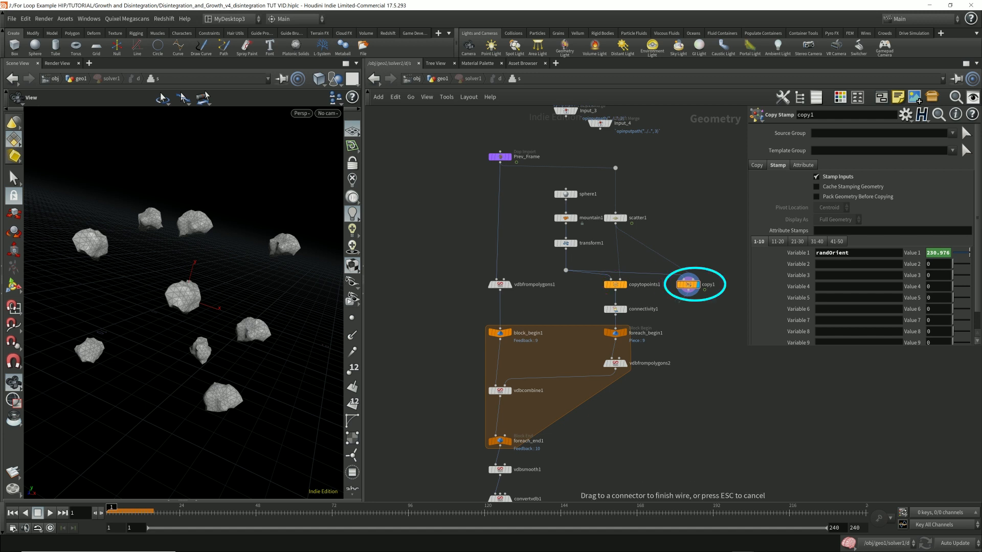
{"action": "left_click_drag", "start_coordinate": [616, 299], "coordinate": [615, 305]}
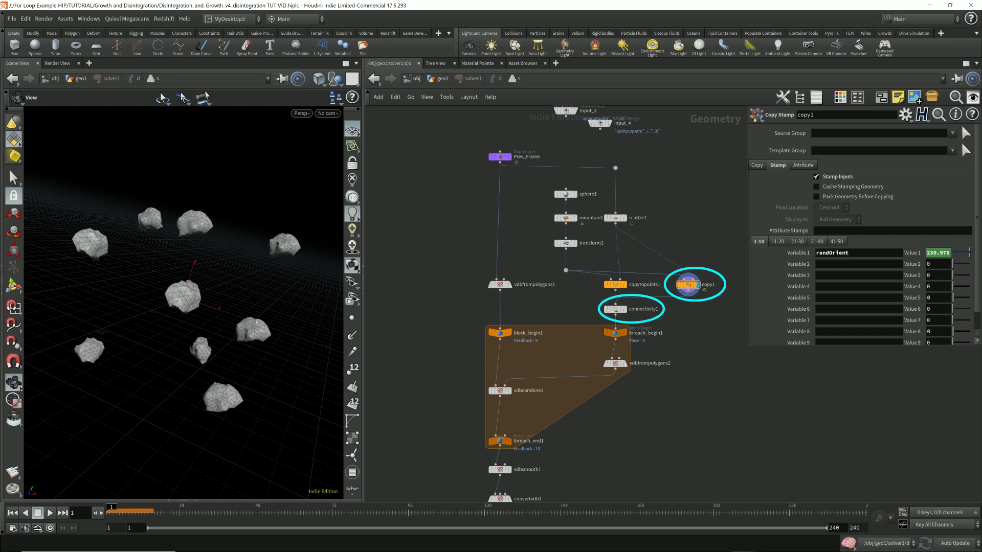
{"action": "left_click", "coordinate": [615, 284]}
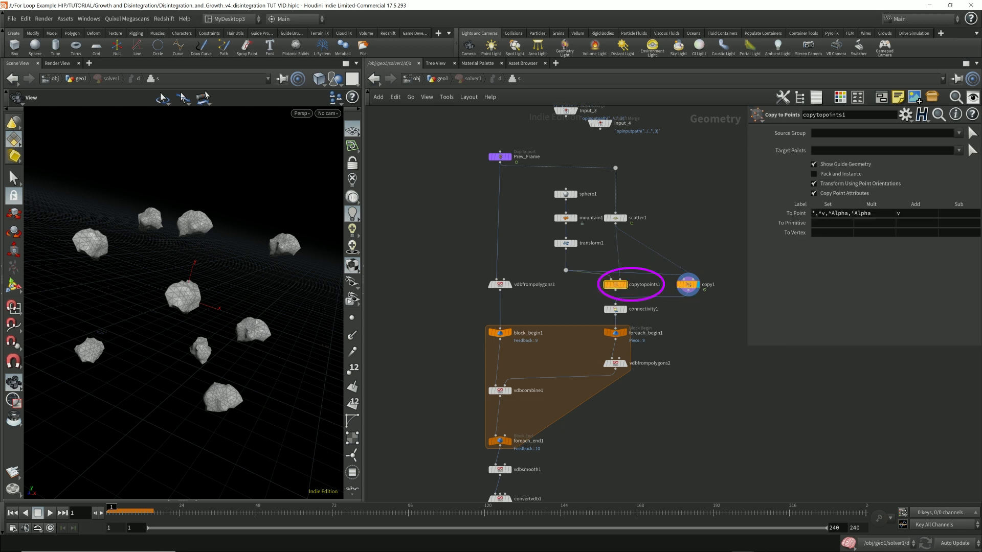
{"action": "key", "text": "Delete"}
{"action": "left_click_drag", "start_coordinate": [688, 284], "coordinate": [615, 284]}
{"action": "key", "text": "ctrl+s"}
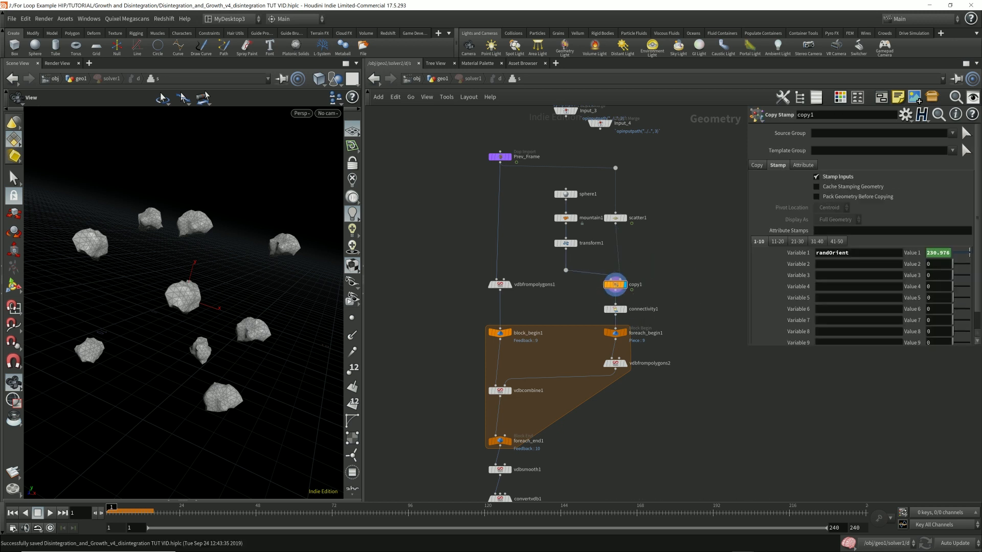
Display the OUT node at the end of the solver network and return to the geo1 level.
{"action": "scroll", "coordinate": [635, 442], "scroll_direction": "down", "scroll_amount": 1}
{"action": "middle_click_drag", "start_coordinate": [635, 442], "coordinate": [626, 400]}
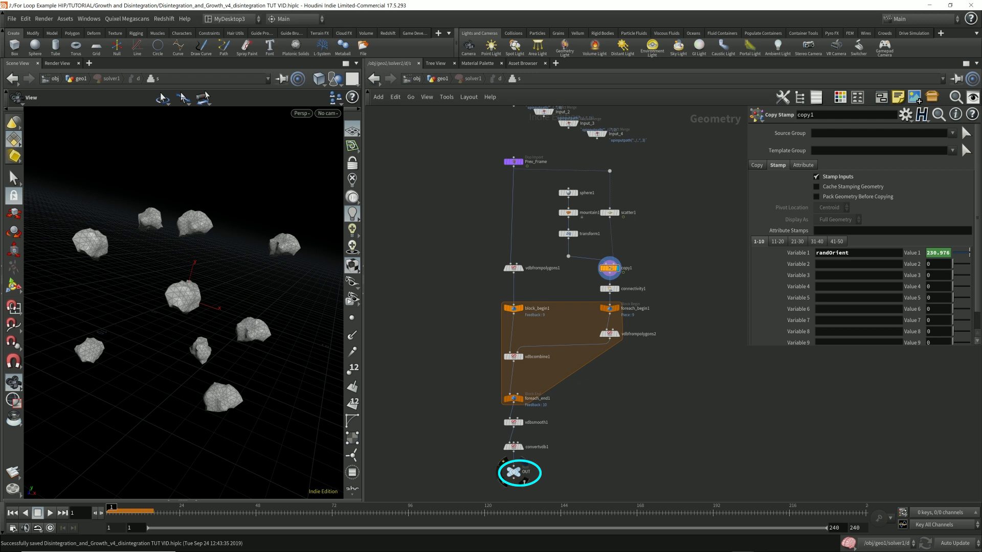
{"action": "left_click", "coordinate": [518, 471]}
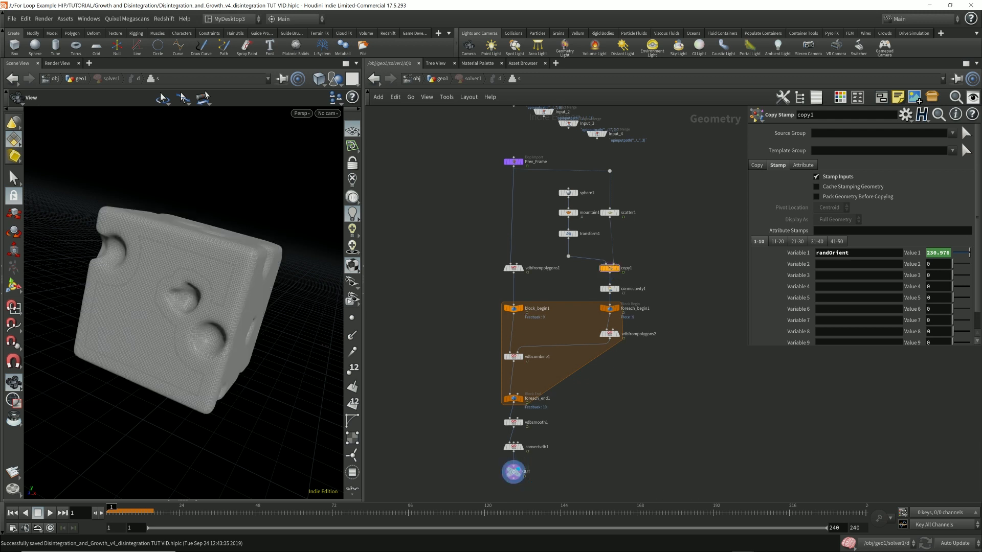
{"action": "key", "text": "u"}
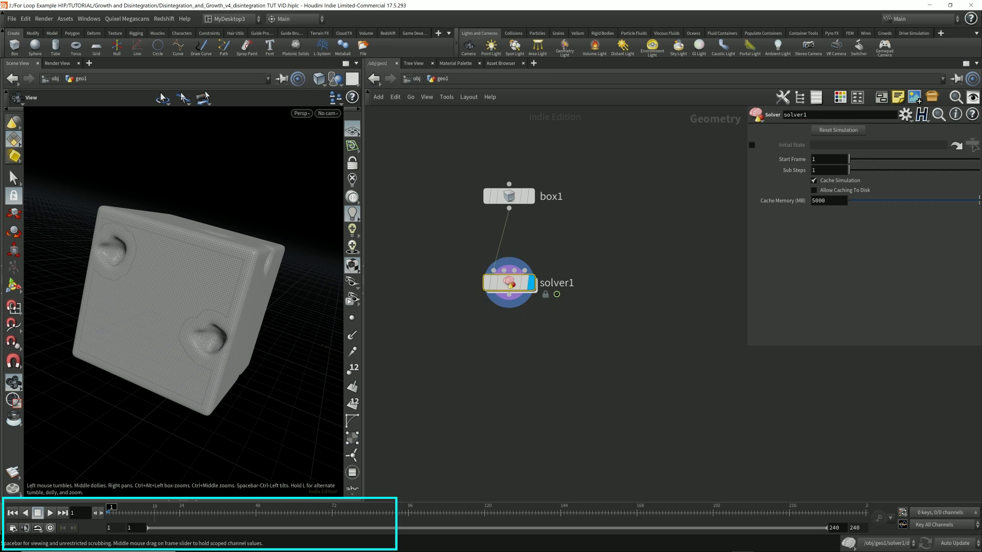
Simulate solver1 up to frame 16, return to the first frame and step forward through the frames to review the erosion.
{"action": "left_click", "coordinate": [154, 512]}
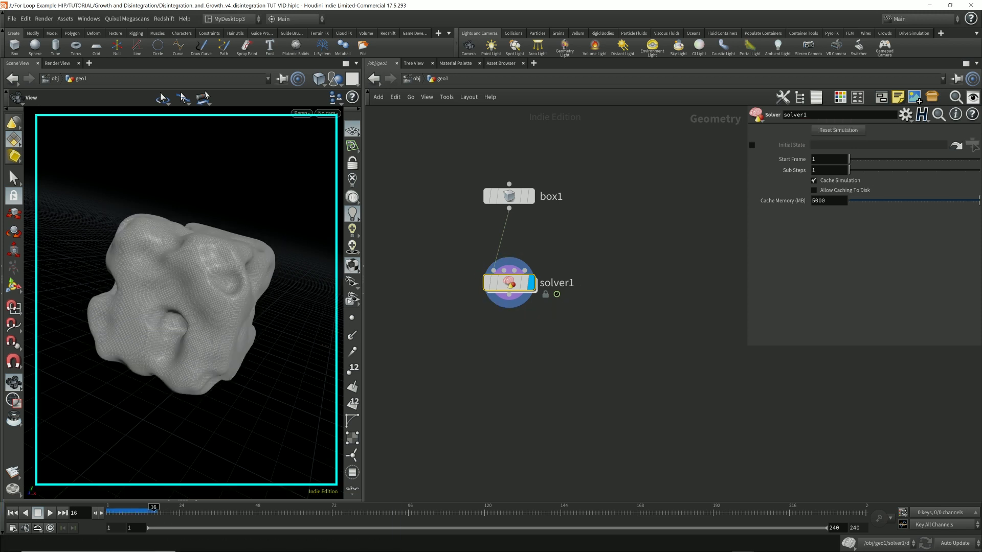
{"action": "key", "text": "ctrl+Up"}
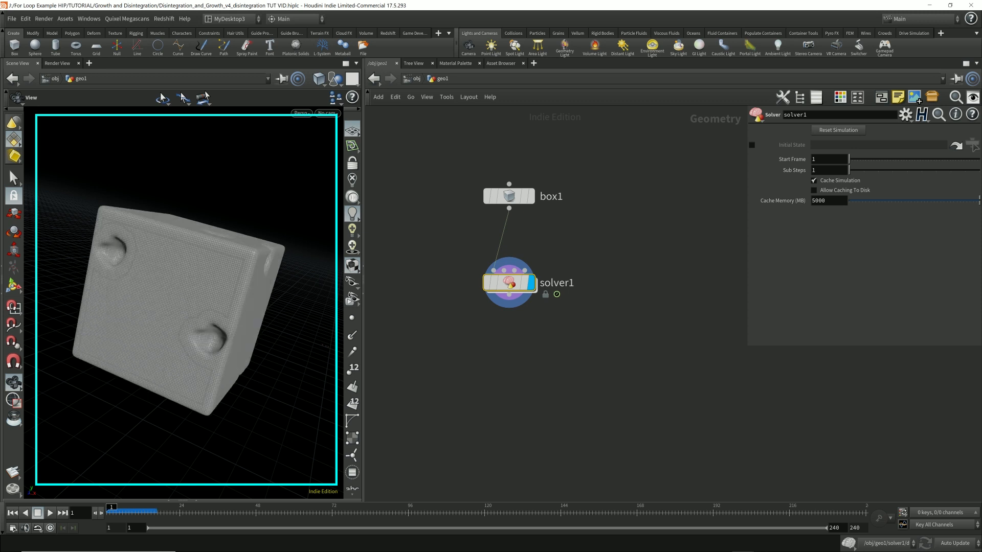
{"action": "key", "text": "Right"}
{"action": "key", "text": "Right"}
{"action": "key", "text": "Right"}
{"action": "key", "text": "Right"}
{"action": "key", "text": "Right"}
{"action": "key", "text": "Right"}
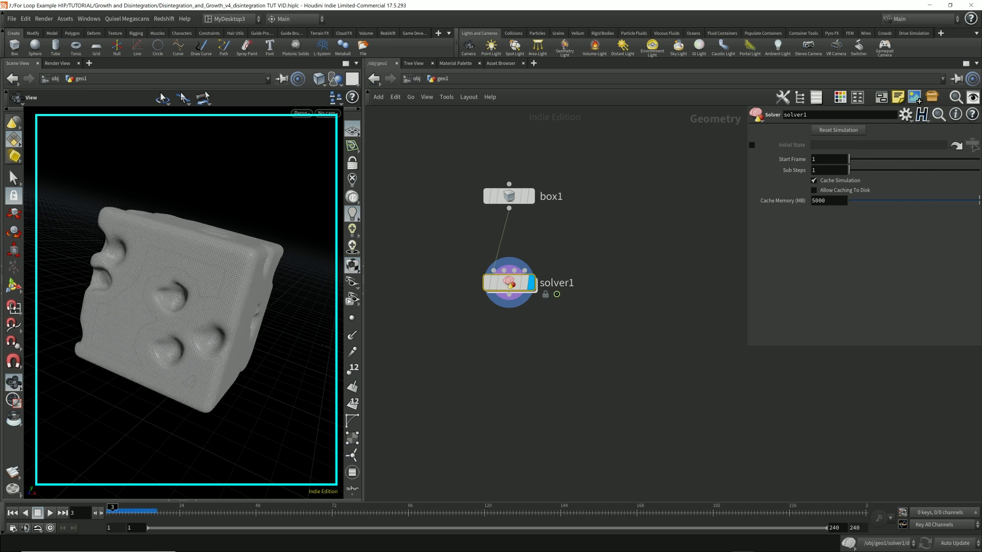
{"action": "key", "text": "Right"}
{"action": "key", "text": "Right"}
{"action": "key", "text": "Right"}
{"action": "key", "text": "Right"}
{"action": "key", "text": "Right"}
{"action": "key", "text": "Right"}
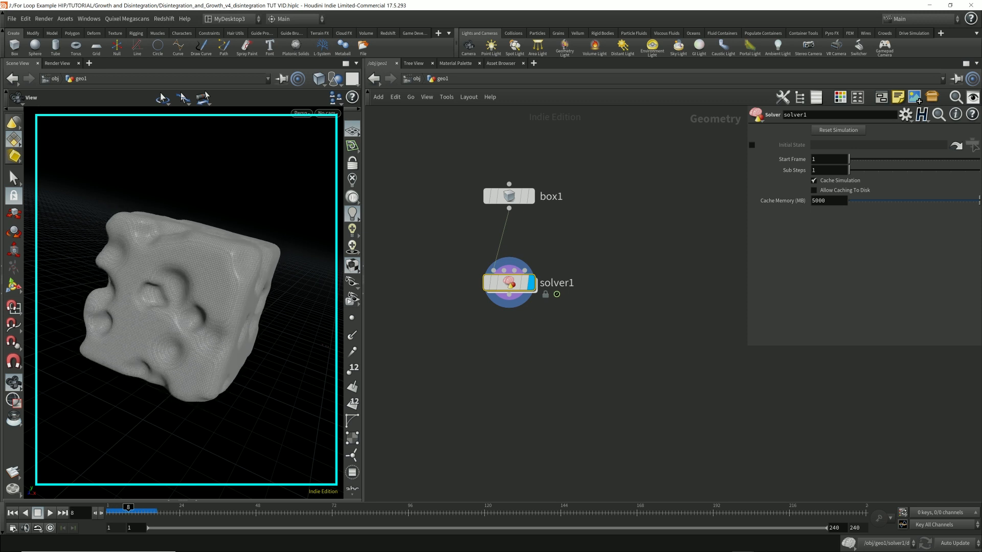
{"action": "key", "text": "Right"}
{"action": "key", "text": "Right"}
{"action": "key", "text": "Right"}
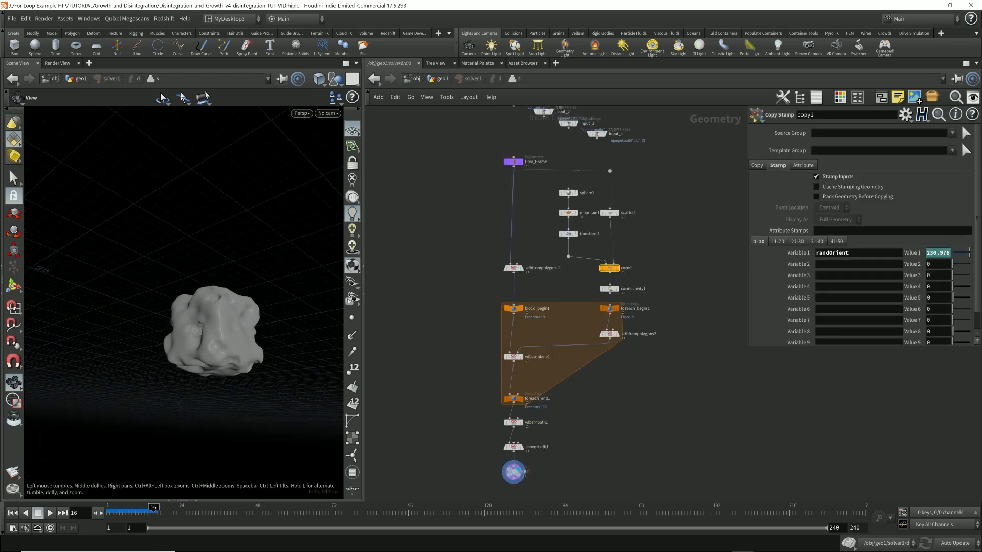
Set box1's uniform scale to 12 and return the timeline to frame 1.
{"action": "left_click_drag", "start_coordinate": [168, 307], "coordinate": [199, 301]}
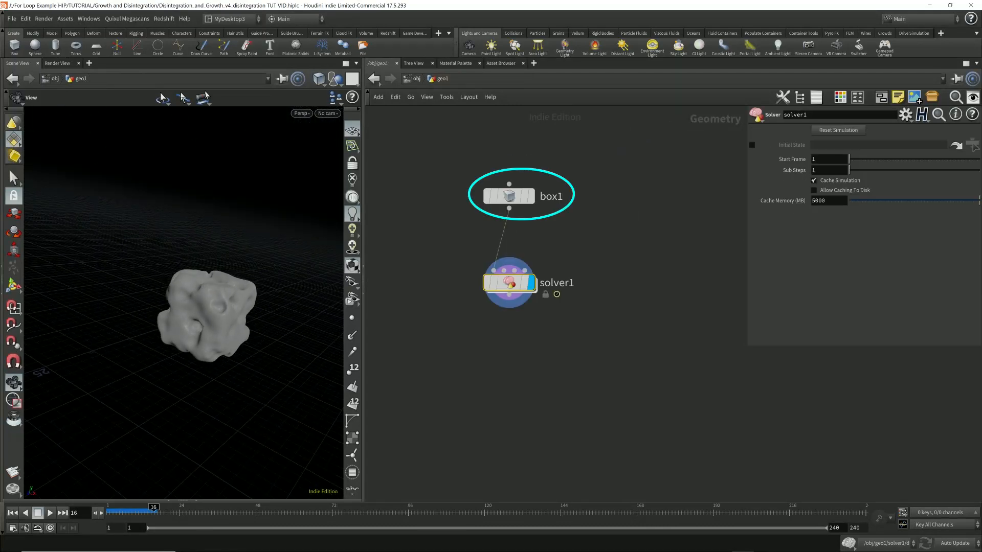
{"action": "left_click_drag", "start_coordinate": [447, 167], "coordinate": [566, 227]}
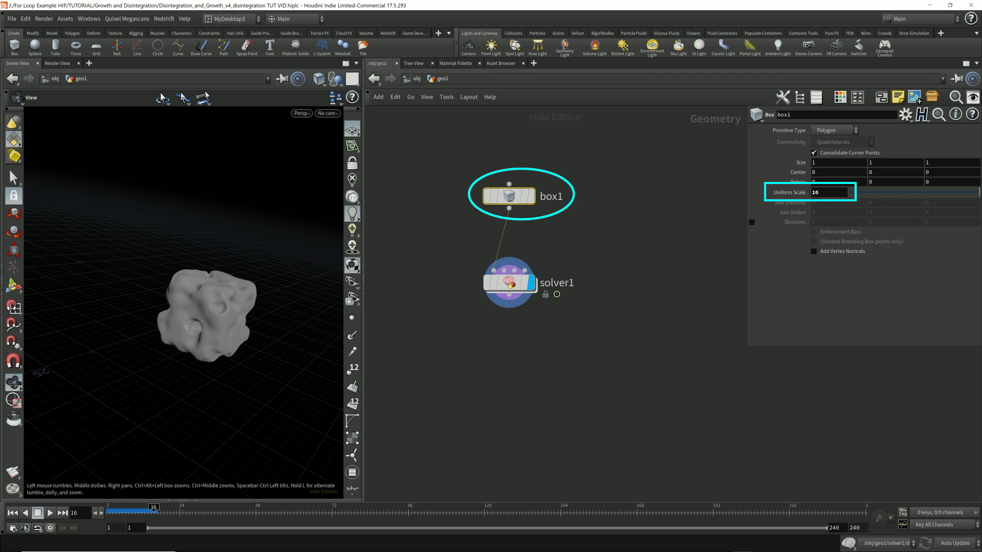
{"action": "left_click_drag", "start_coordinate": [204, 286], "coordinate": [189, 260]}
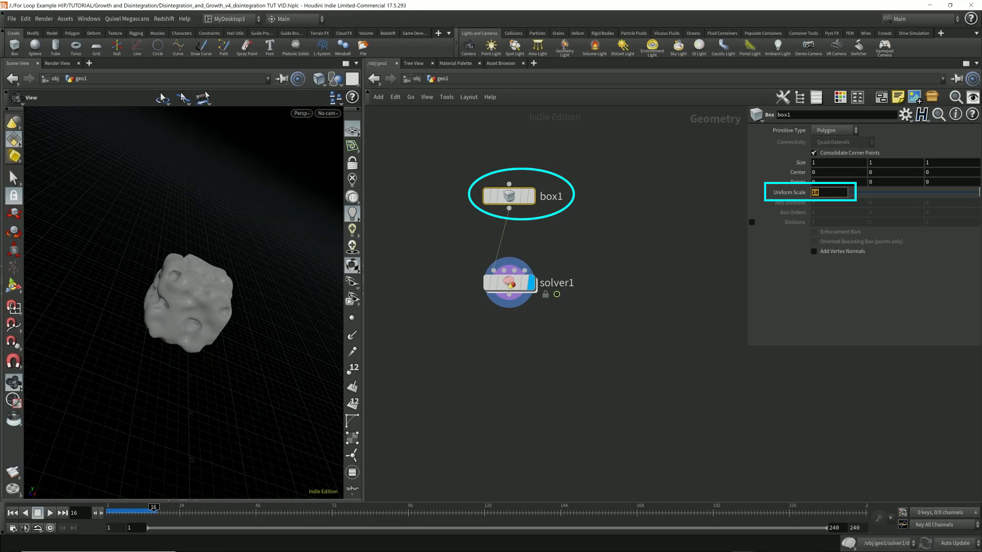
{"action": "type", "text": "12"}
{"action": "key", "text": "Return"}
{"action": "left_click", "coordinate": [13, 512]}
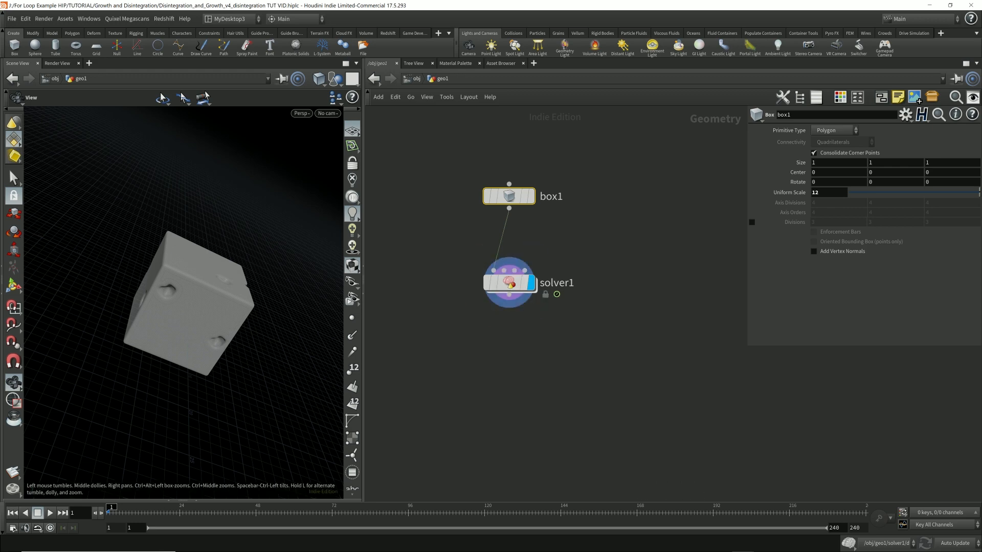
Add a File Cache node fed by solver1 and turn on Load from Disk.
{"action": "left_click", "coordinate": [509, 295]}
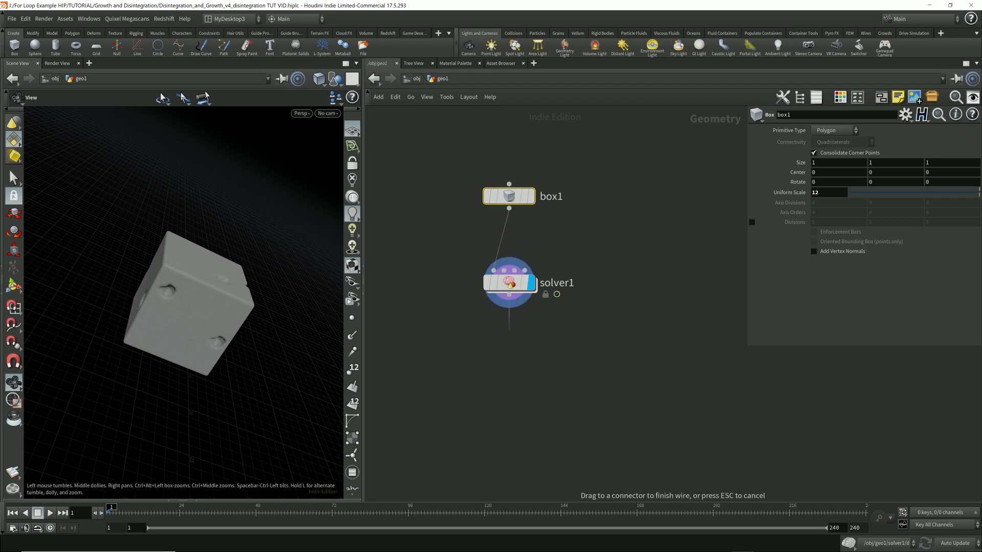
{"action": "key", "text": "Tab"}
{"action": "type", "text": "fil"}
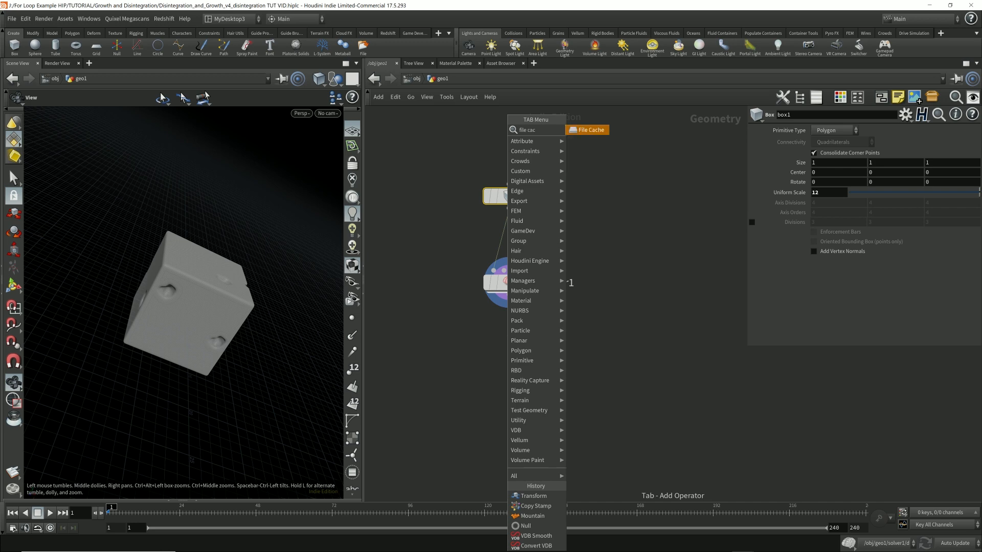
{"action": "key", "text": "Return"}
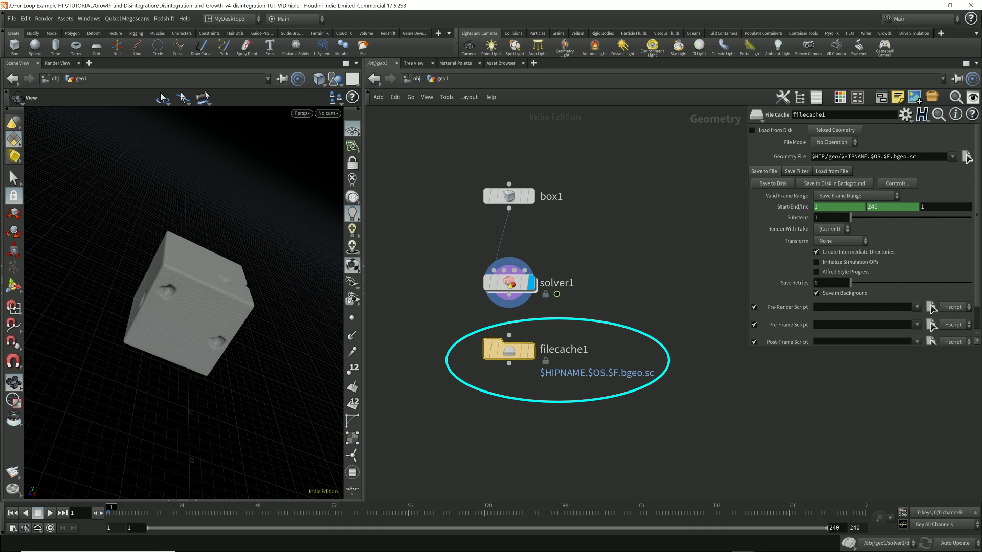
{"action": "left_click", "coordinate": [751, 130]}
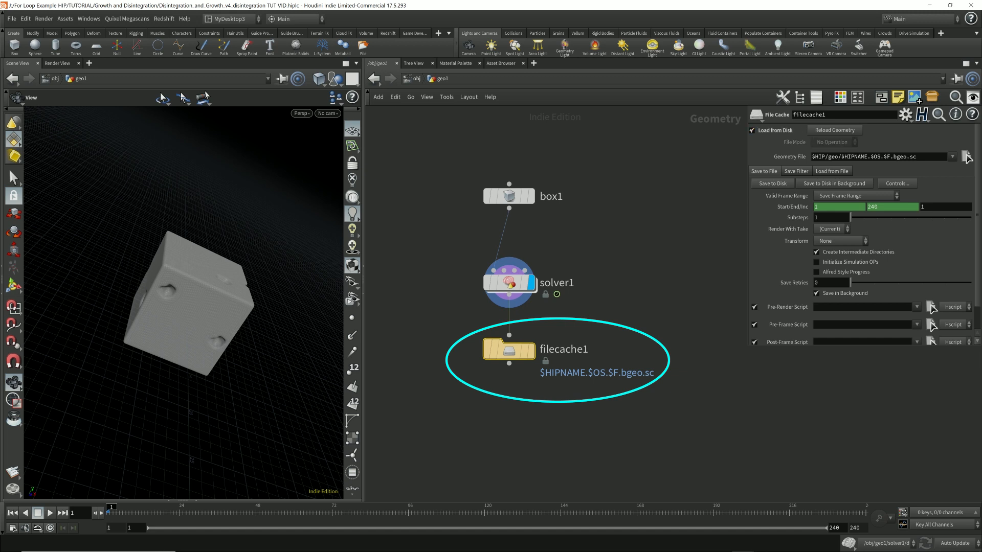
Rename the file cache node as disintegration and shorten its geometry file path to $HIP/geo/$OS.$F.bgeo.sc.
{"action": "left_click", "coordinate": [564, 349]}
{"action": "type", "text": "disintegration"}
{"action": "key", "text": "Return"}
{"action": "left_click_drag", "start_coordinate": [868, 157], "coordinate": [841, 157]}
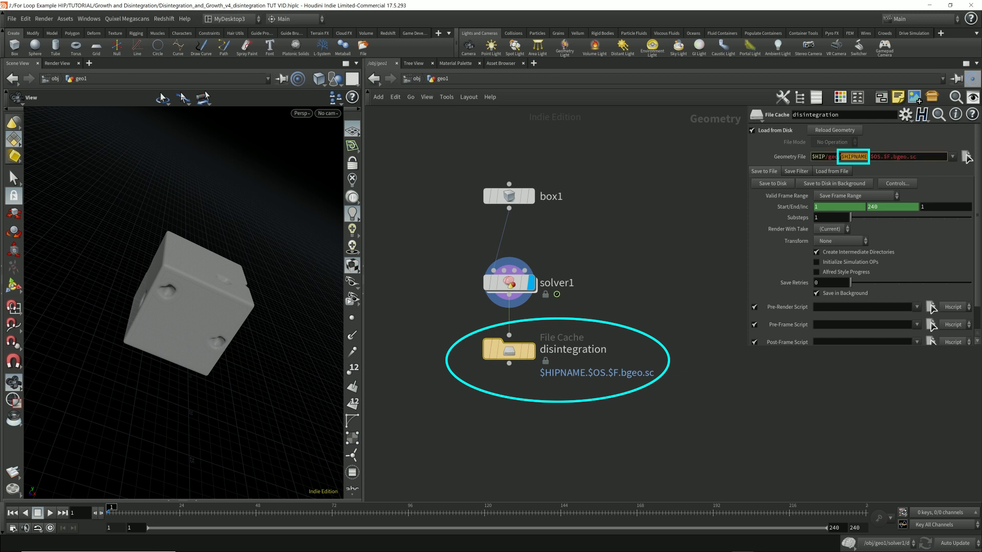
{"action": "key", "text": "BackSpace"}
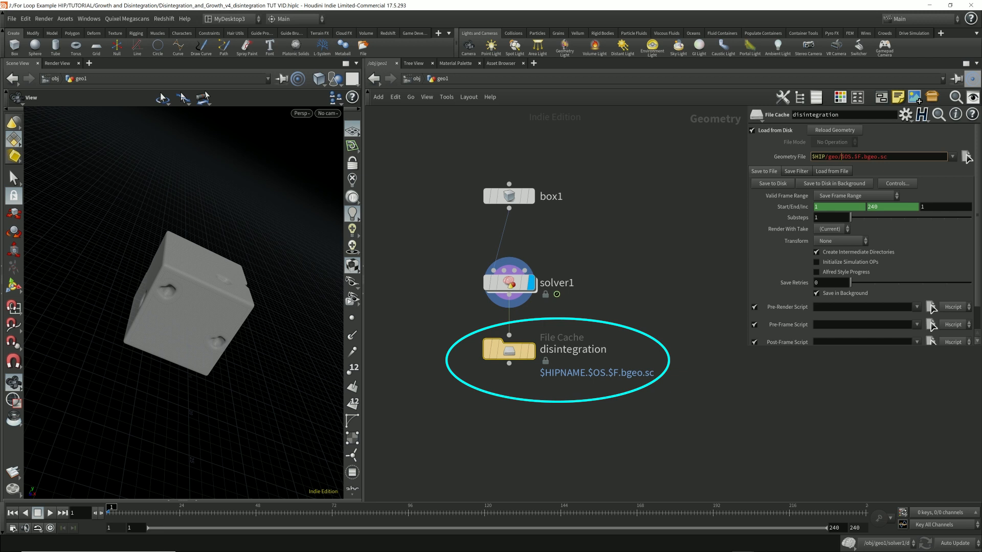
{"action": "key", "text": "Return"}
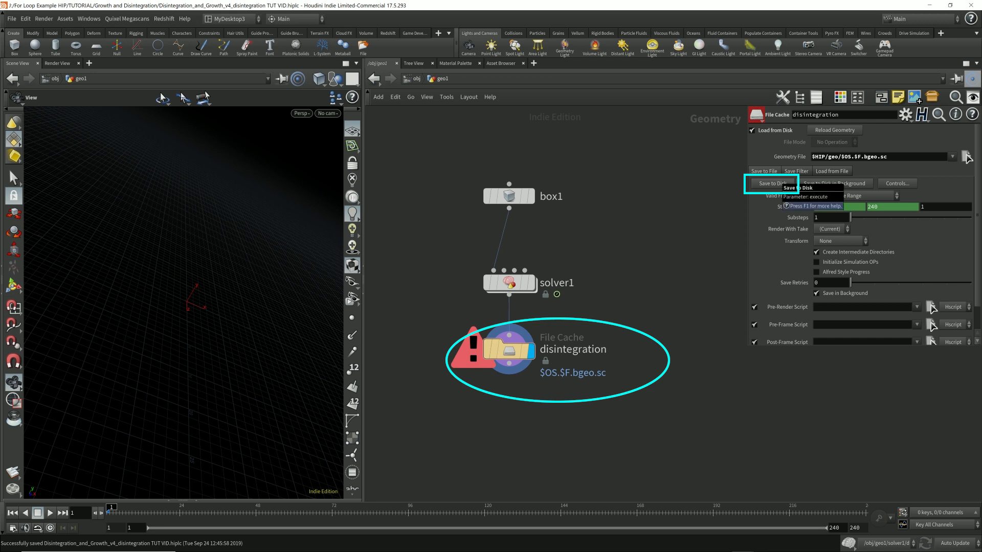
Save frames 1 to 240 of the disintegration cache to disk, review playback back to frame 120 and return to frame 1.
{"action": "left_click", "coordinate": [772, 183]}
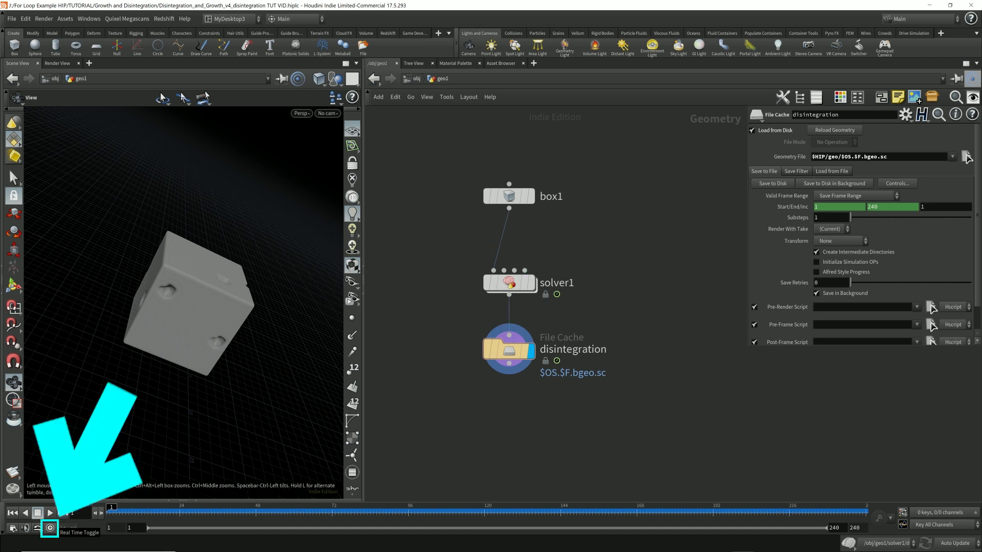
{"action": "key", "text": "Up"}
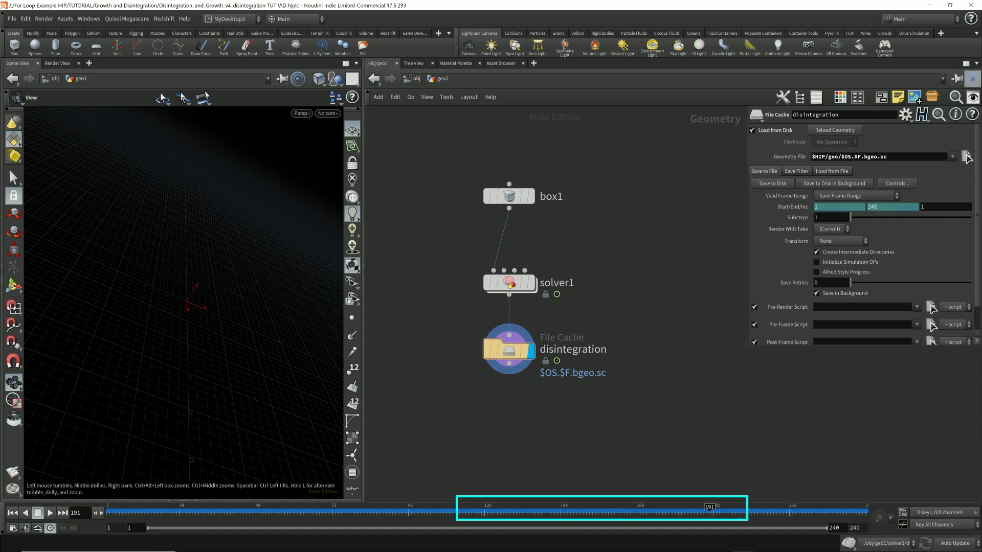
{"action": "left_click_drag", "start_coordinate": [709, 511], "coordinate": [484, 512]}
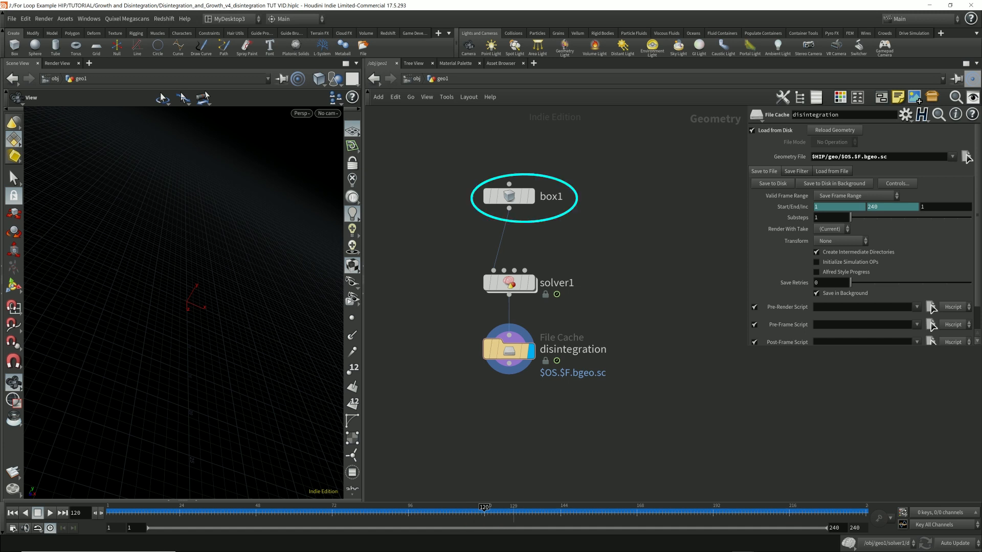
{"action": "key", "text": "ctrl+Up"}
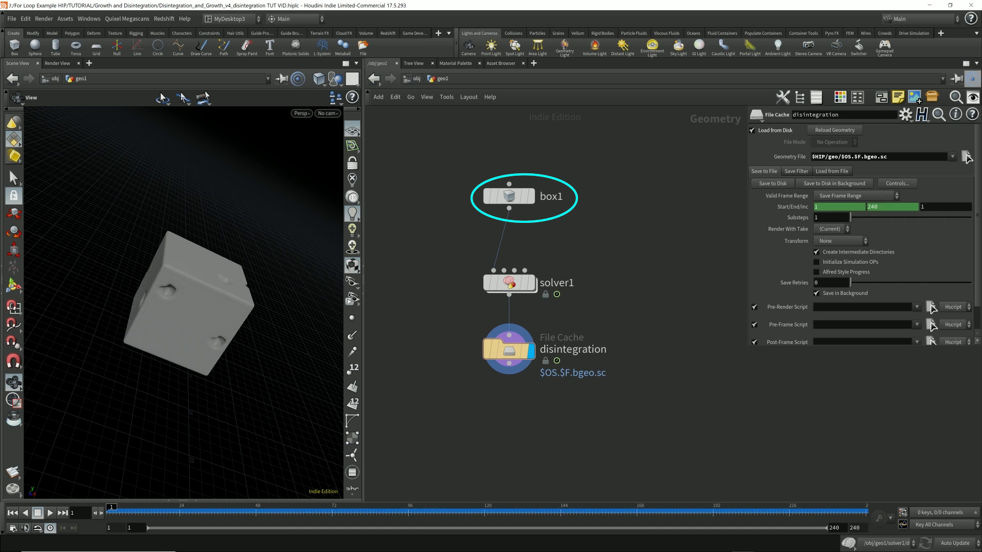
Set box1's uniform scale to 16, save the disintegration cache to disk again and play it back.
{"action": "left_click", "coordinate": [509, 196]}
{"action": "double_click", "coordinate": [815, 193]}
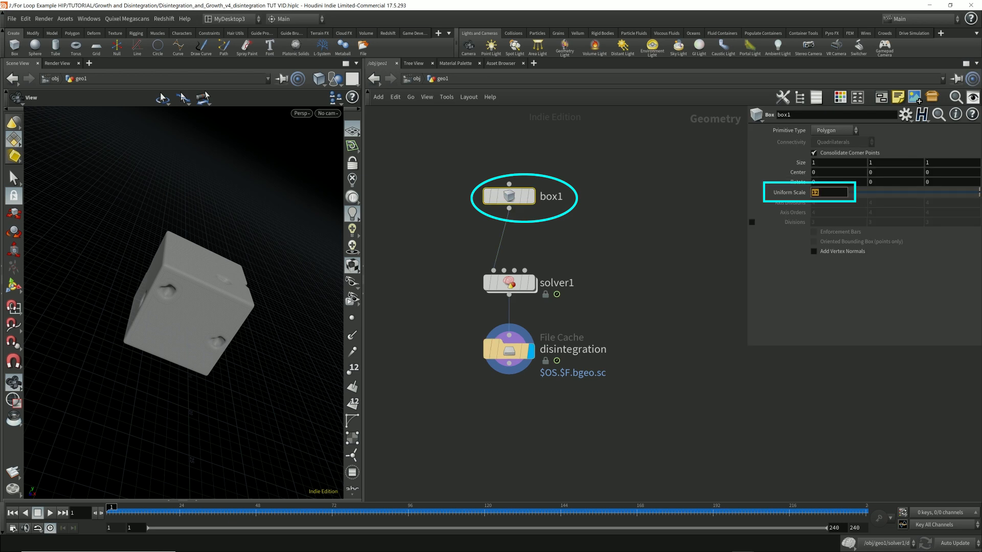
{"action": "type", "text": "16"}
{"action": "key", "text": "Return"}
{"action": "left_click", "coordinate": [509, 351]}
{"action": "left_click", "coordinate": [772, 183]}
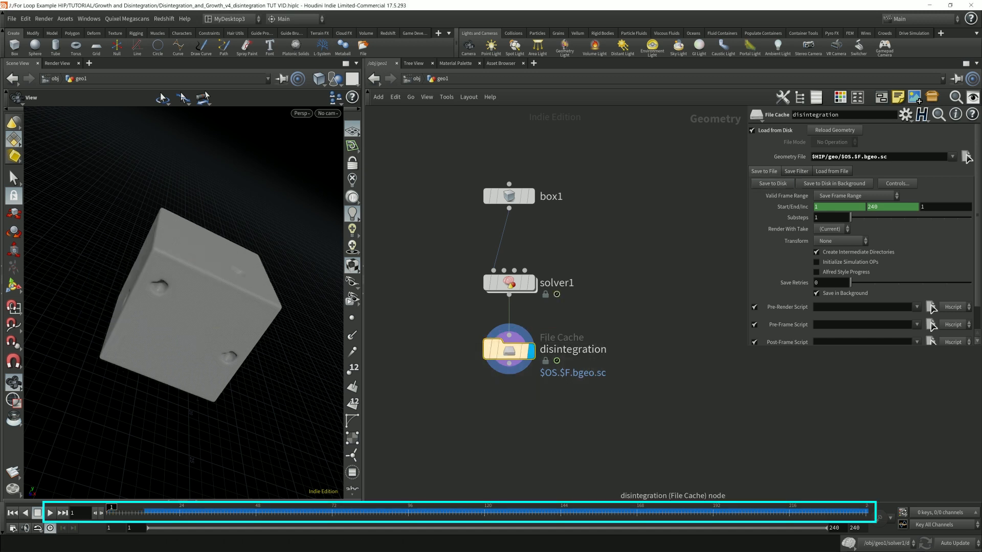
{"action": "key", "text": "Up"}
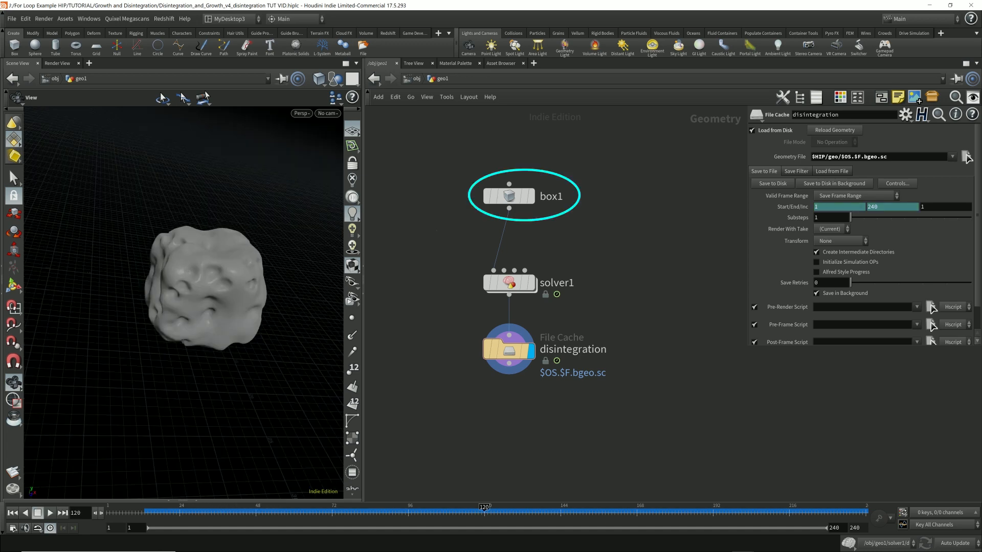
Set box1's uniform scale to 14 and cache the disintegration to disk again.
{"action": "double_click", "coordinate": [828, 193]}
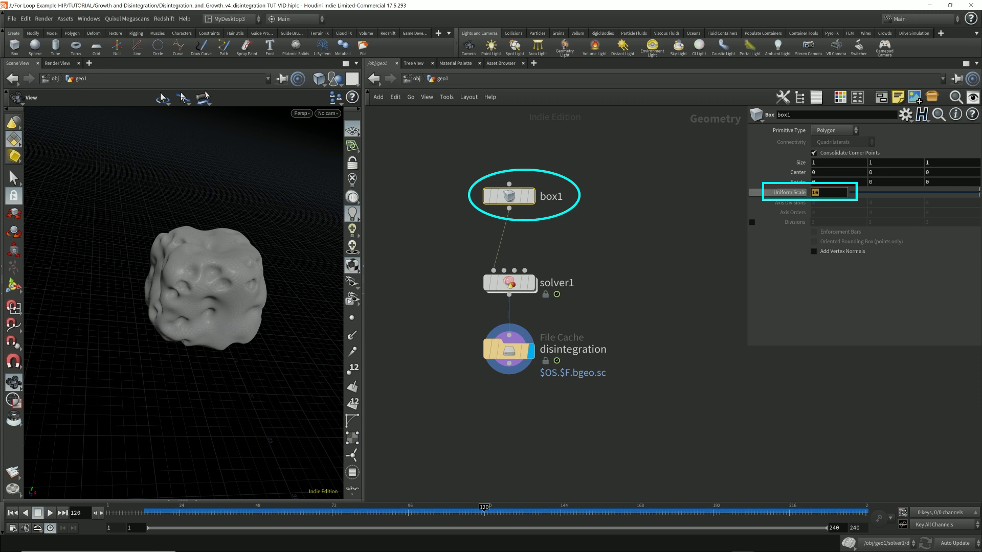
{"action": "type", "text": "14"}
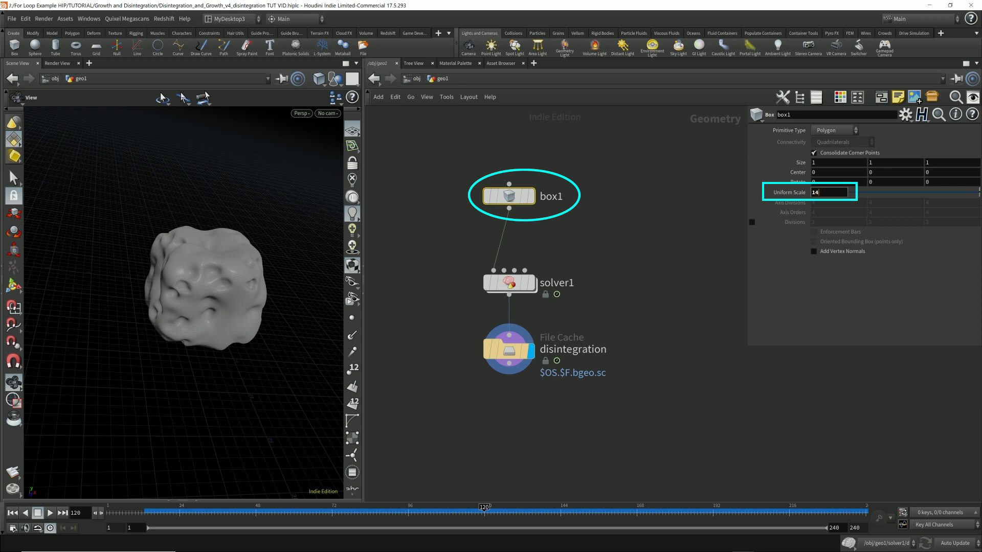
{"action": "key", "text": "Return"}
{"action": "left_click", "coordinate": [509, 350]}
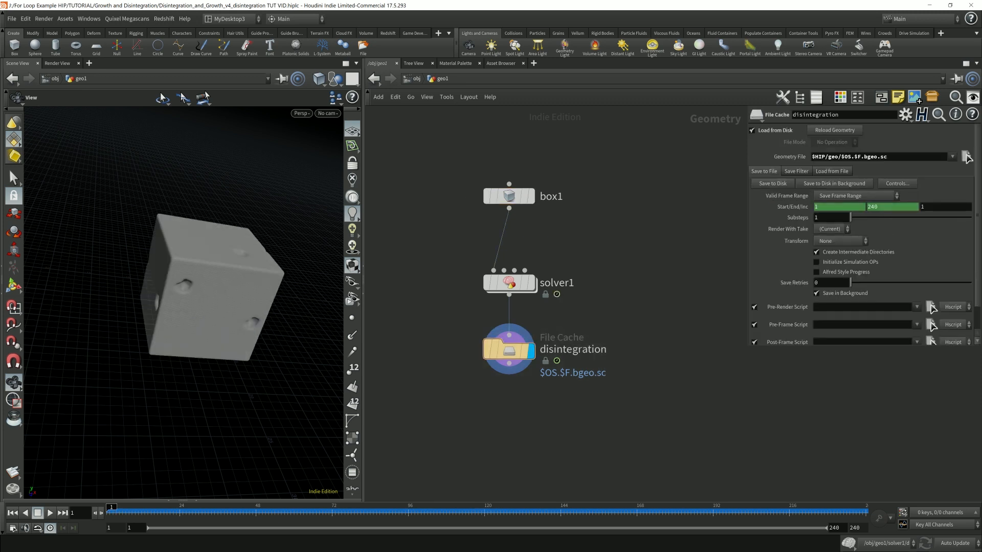
Play the cached disintegration and step through the frames around 187 to check when the box vanishes.
{"action": "key", "text": "Up"}
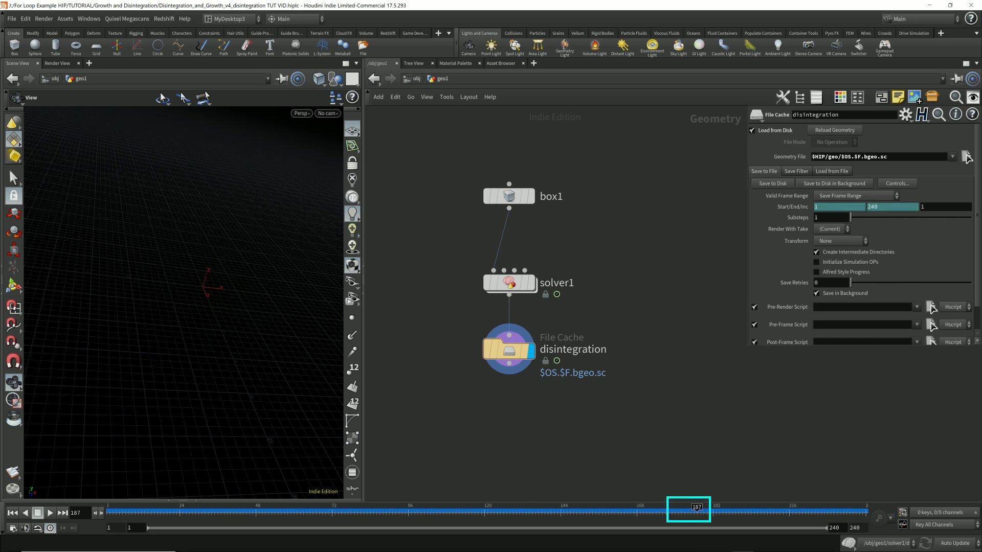
{"action": "key", "text": "Left"}
{"action": "key", "text": "Left"}
{"action": "key", "text": "Left"}
{"action": "key", "text": "Left"}
{"action": "key", "text": "Left"}
{"action": "key", "text": "Right"}
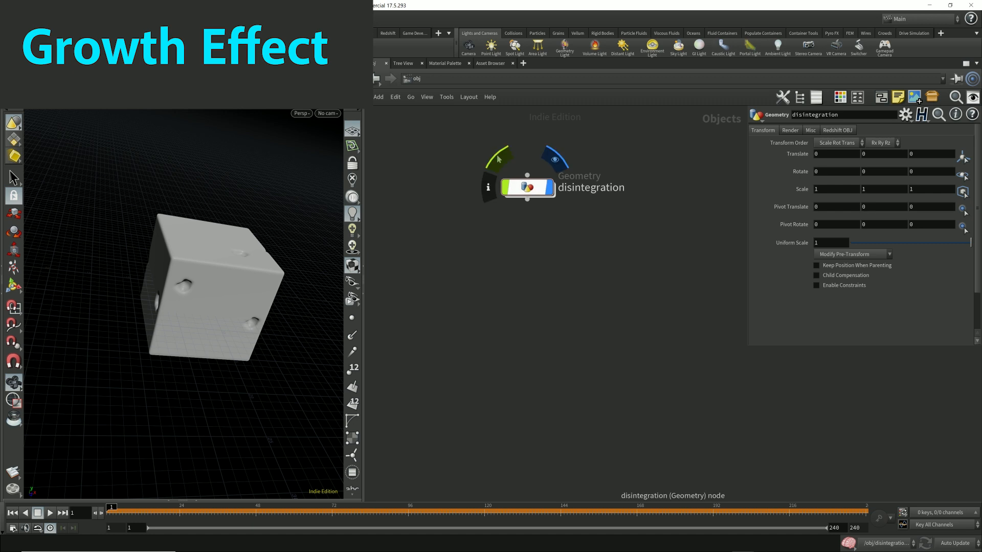
Duplicate the disintegration geometry object and rename the copy as growth.
{"action": "left_click_drag", "start_coordinate": [481, 237], "coordinate": [658, 151]}
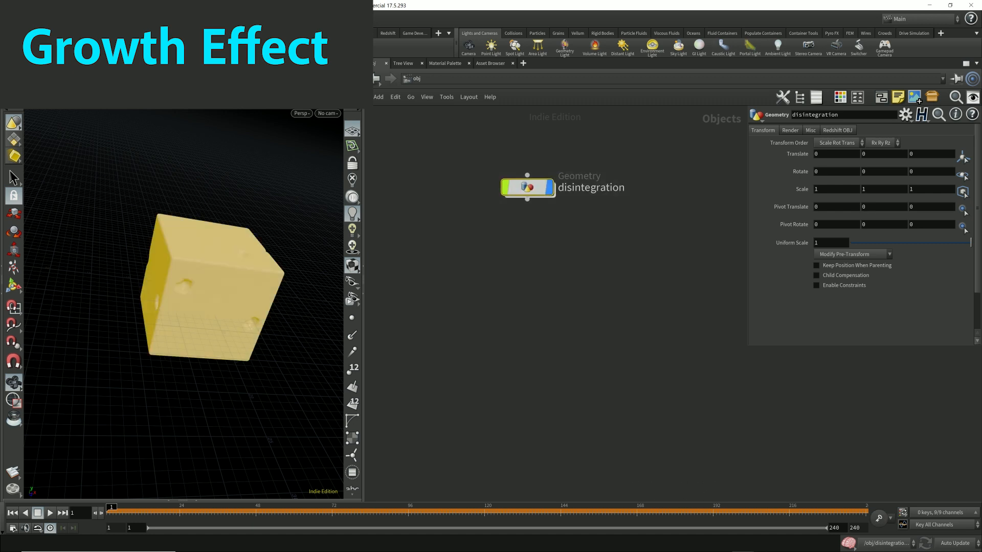
{"action": "key", "text": "ctrl+c"}
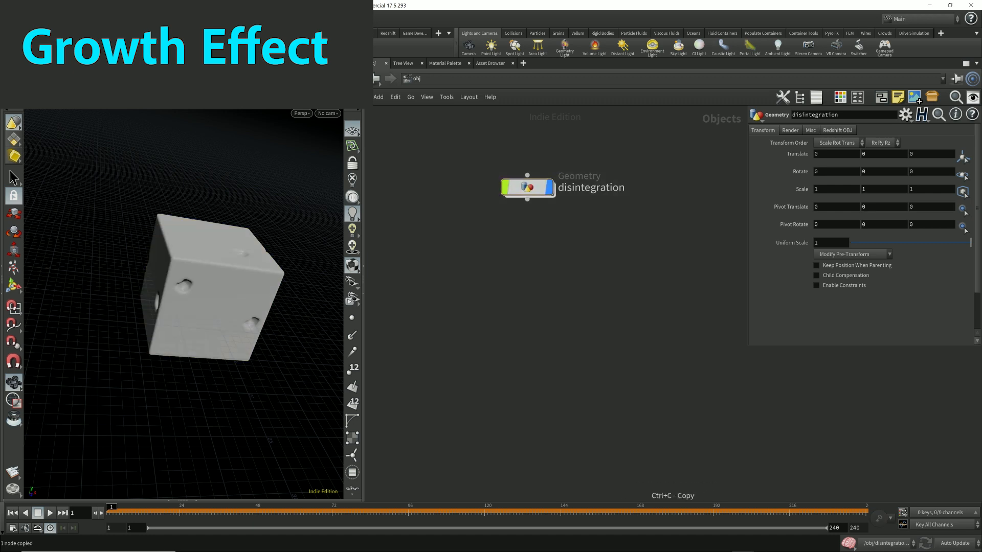
{"action": "key", "text": "ctrl+v"}
{"action": "left_click", "coordinate": [593, 247]}
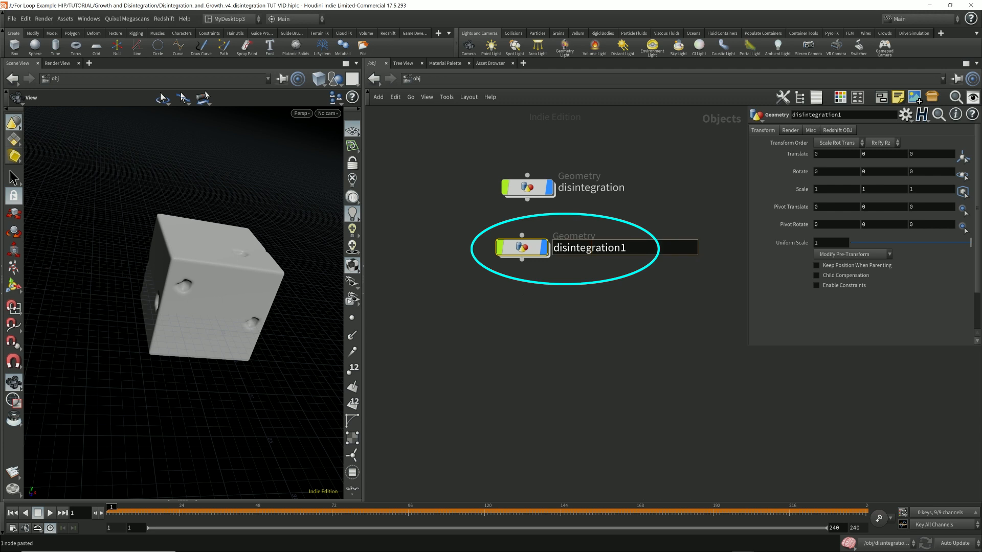
{"action": "left_click_drag", "start_coordinate": [627, 248], "coordinate": [559, 248]}
{"action": "key", "text": "BackSpace"}
{"action": "key", "text": "BackSpace"}
{"action": "type", "text": "growth"}
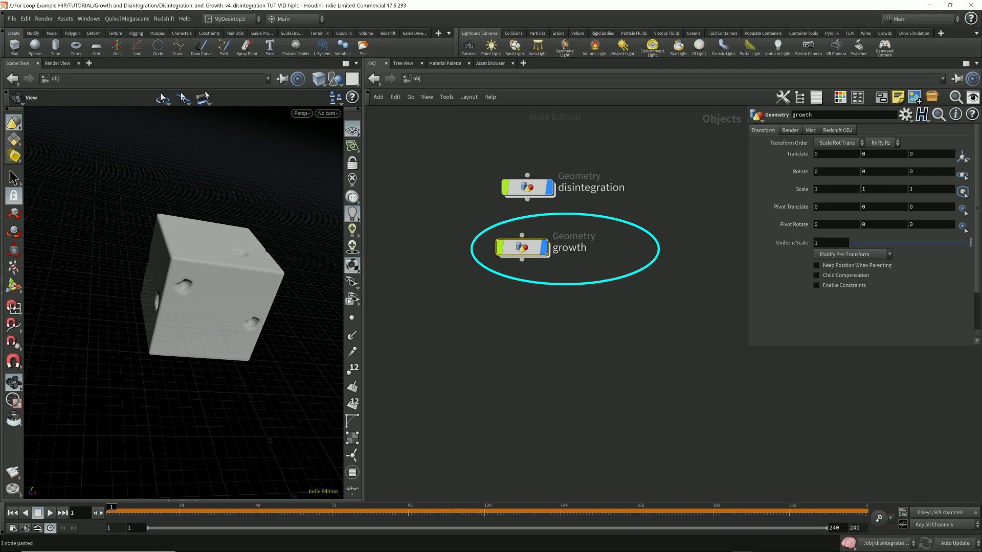
{"action": "key", "text": "Return"}
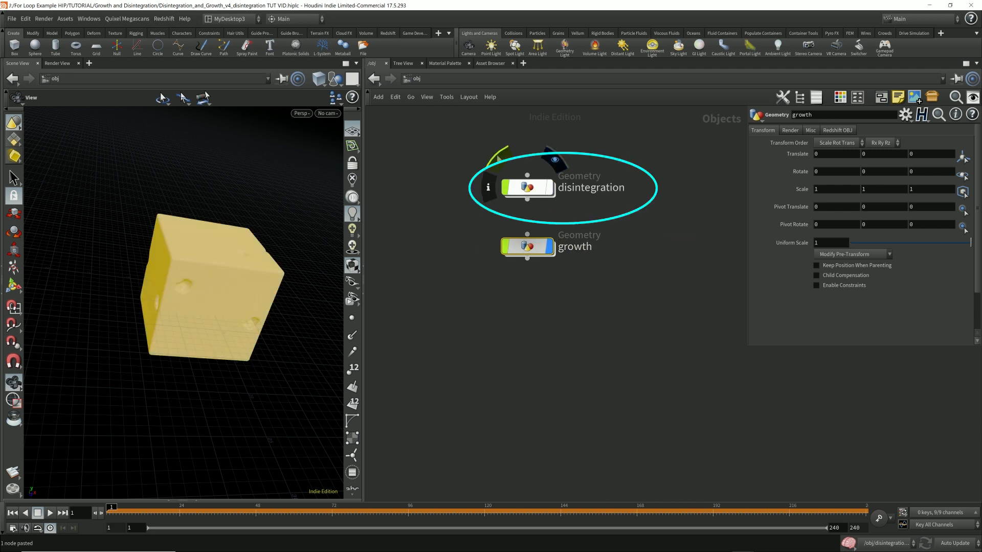
Hide the disintegration object and, inside the growth object, rename the file cache node as growth.
{"action": "double_click", "coordinate": [527, 246]}
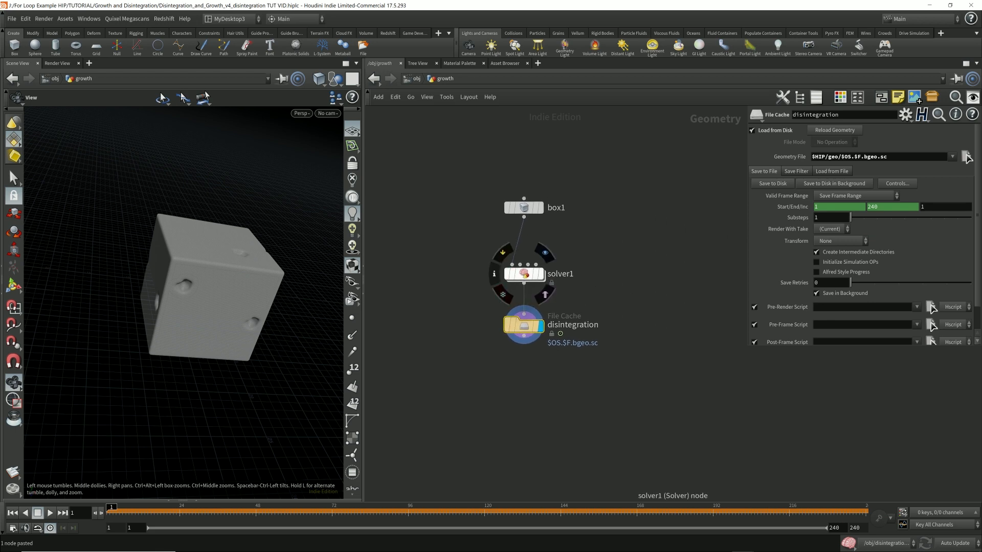
{"action": "double_click", "coordinate": [558, 324]}
{"action": "type", "text": "growth"}
{"action": "key", "text": "Return"}
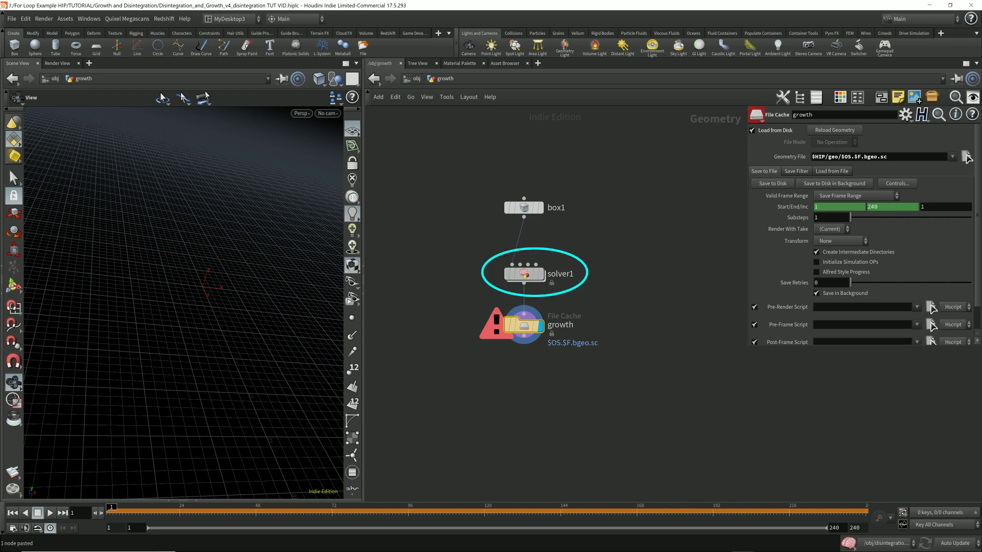
Display solver1 in the growth network and reset its simulation.
{"action": "left_click", "coordinate": [523, 274]}
{"action": "left_click", "coordinate": [540, 274]}
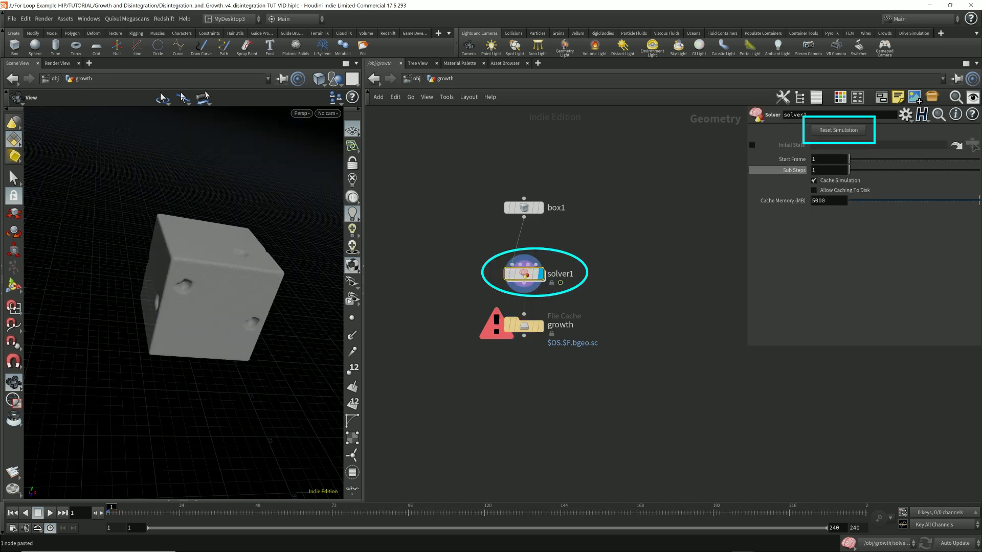
{"action": "left_click", "coordinate": [837, 130]}
Enter solver1's network and set the vdbcombine1 operation to SDF Union.
{"action": "double_click", "coordinate": [524, 274]}
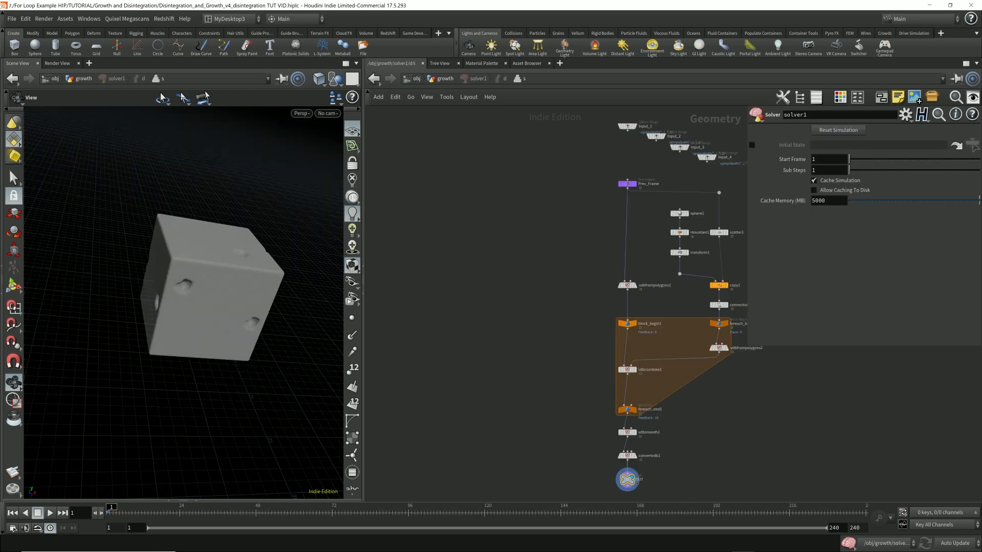
{"action": "middle_click_drag", "start_coordinate": [523, 274], "coordinate": [522, 268]}
{"action": "middle_click_drag", "start_coordinate": [604, 332], "coordinate": [497, 306]}
{"action": "scroll", "coordinate": [496, 306], "scroll_direction": "up", "scroll_amount": 2}
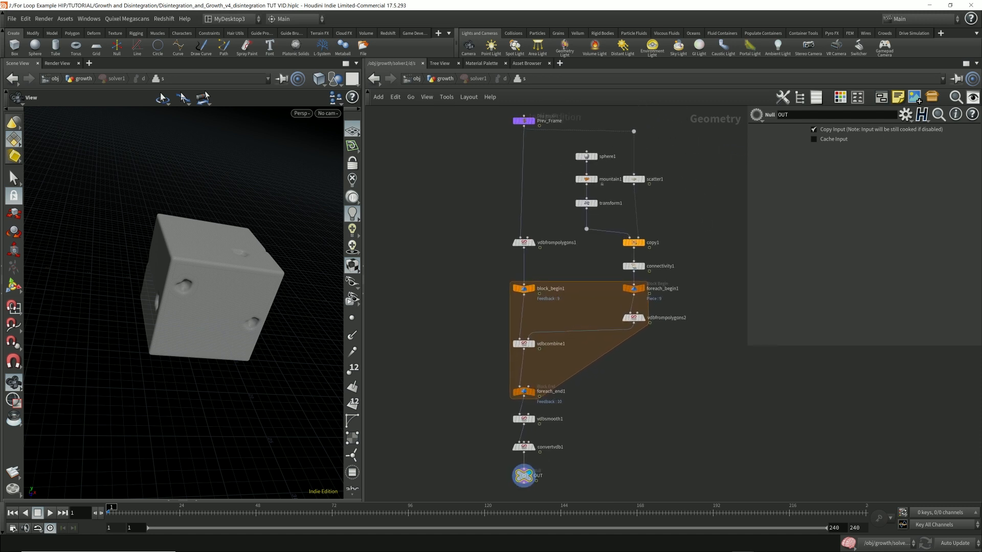
{"action": "left_click_drag", "start_coordinate": [451, 336], "coordinate": [552, 356]}
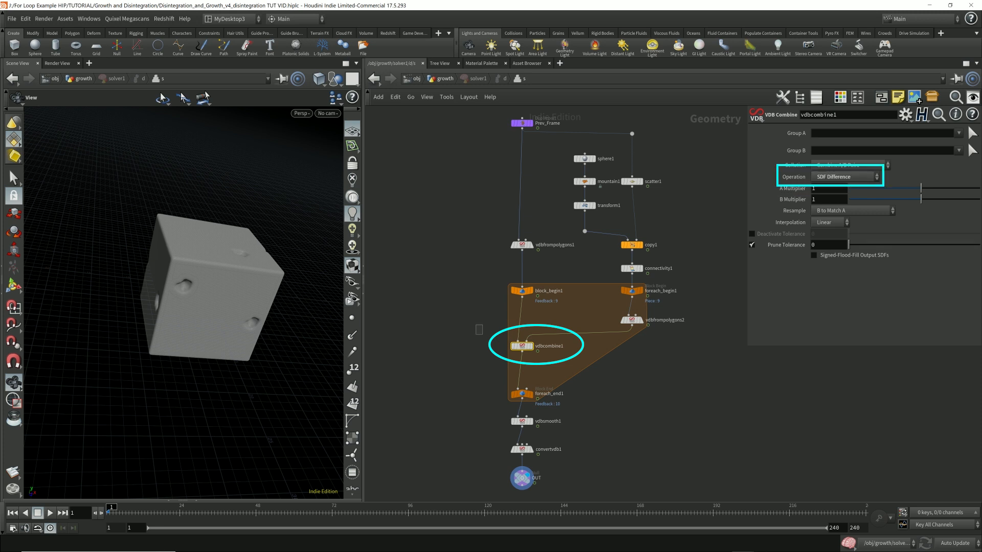
{"action": "left_click", "coordinate": [844, 177]}
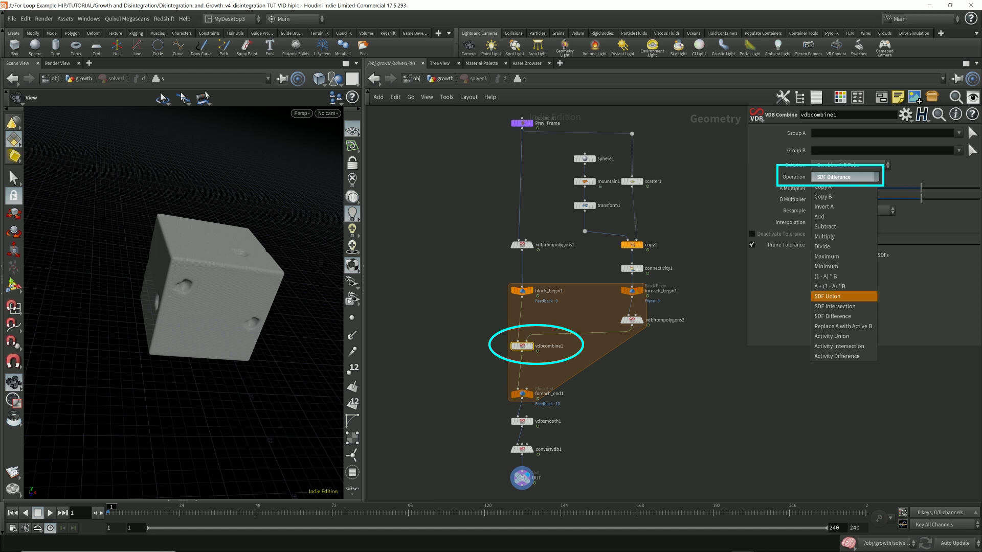
{"action": "left_click", "coordinate": [826, 296]}
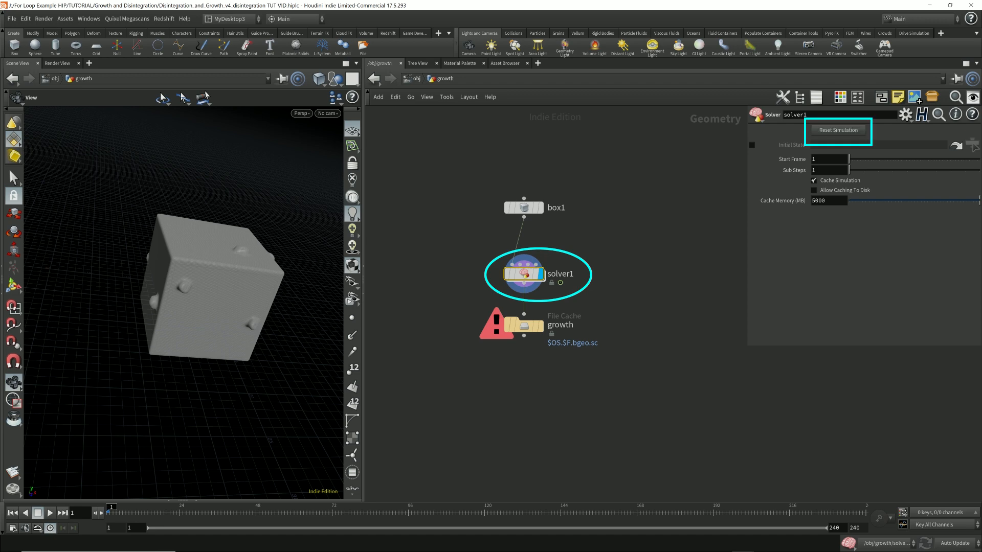
Return to the growth level, simulate solver1 up to frame 18 to inspect the growth, and go back to frame 1.
{"action": "left_click", "coordinate": [159, 512]}
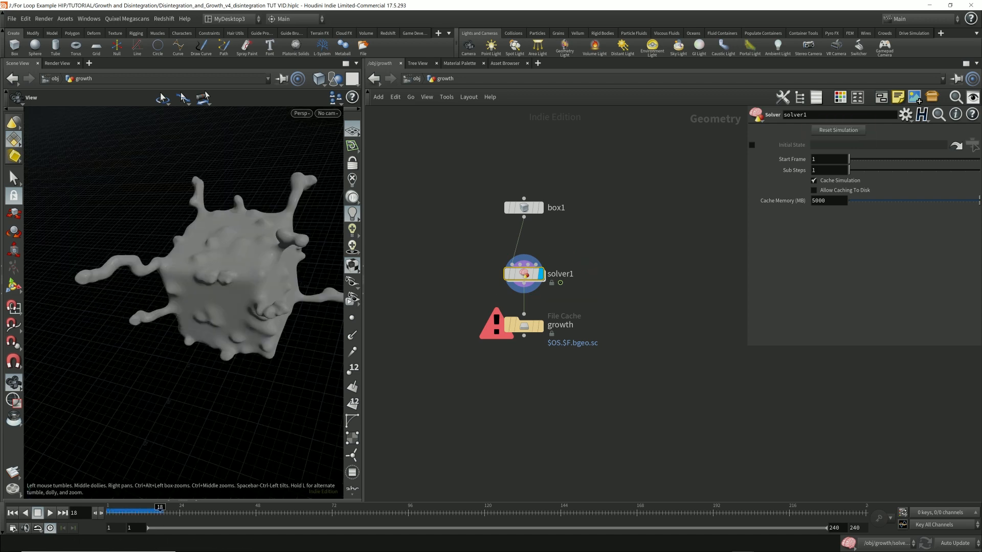
{"action": "left_click_drag", "start_coordinate": [204, 255], "coordinate": [155, 287]}
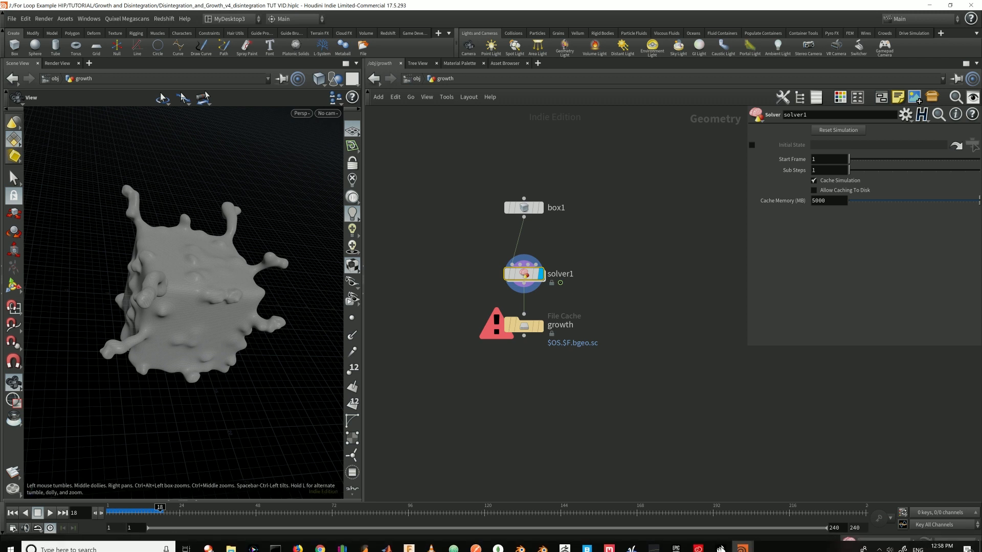
{"action": "key", "text": "ctrl+Up"}
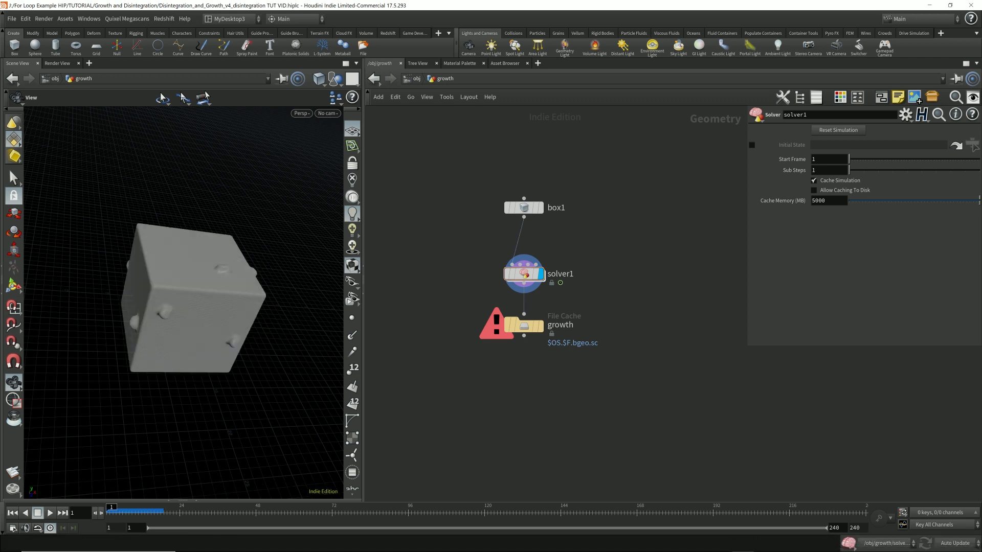
Advance the growth simulation from frame 1 to frame 18 and examine the grown shape from another angle.
{"action": "key", "text": "Right"}
{"action": "key", "text": "Right"}
{"action": "key", "text": "Right"}
{"action": "key", "text": "Right"}
{"action": "key", "text": "Right"}
{"action": "key", "text": "Right"}
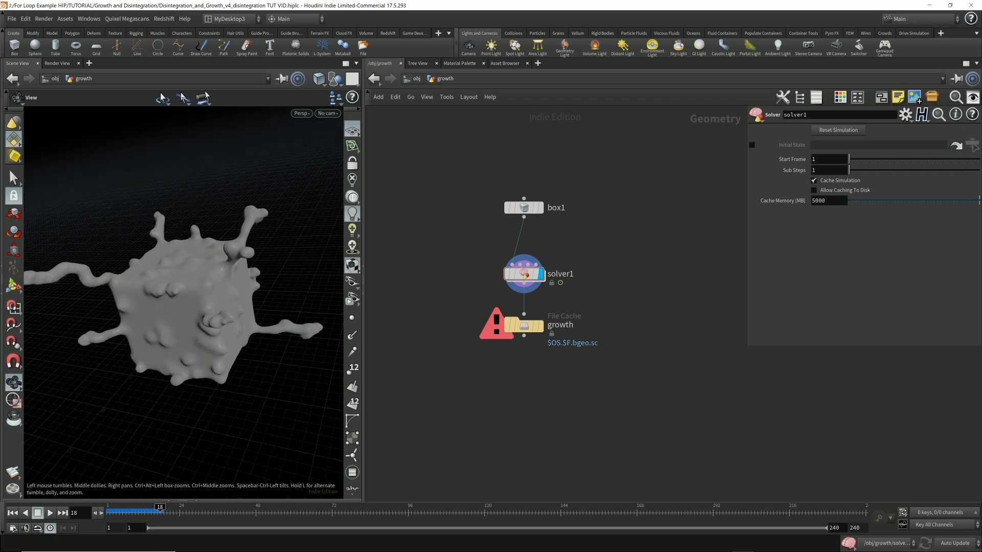
{"action": "mouse_move", "coordinate": [184, 302]}
{"action": "left_mouse_down"}
{"action": "mouse_move", "coordinate": [225, 271]}
{"action": "mouse_move", "coordinate": [169, 301]}
{"action": "mouse_move", "coordinate": [194, 286]}
{"action": "mouse_move", "coordinate": [214, 302]}
{"action": "mouse_move", "coordinate": [204, 306]}
{"action": "mouse_move", "coordinate": [184, 276]}
{"action": "mouse_move", "coordinate": [199, 263]}
{"action": "mouse_move", "coordinate": [215, 266]}
{"action": "mouse_move", "coordinate": [184, 299]}
{"action": "left_mouse_up"}
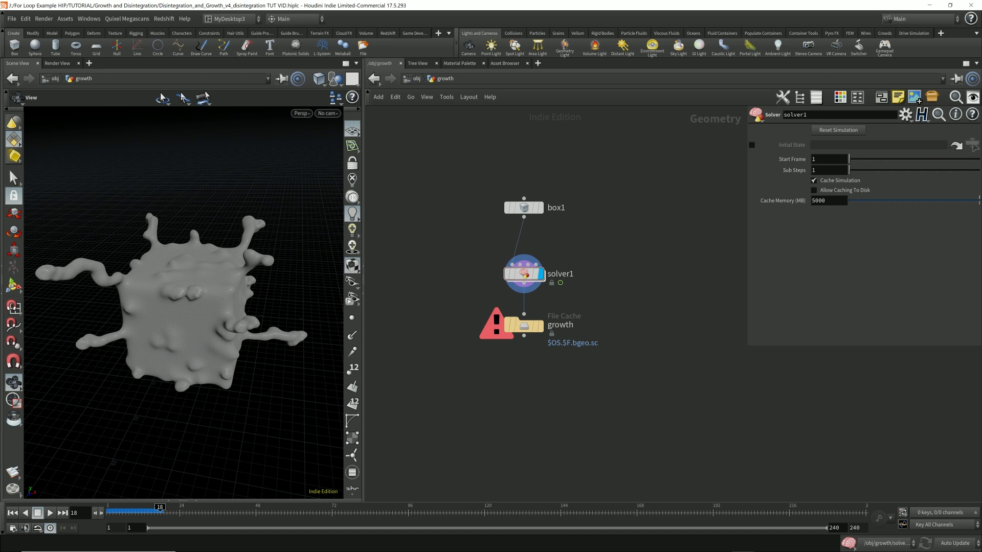
Enter solver1's network and add a Group Create node beside convertvdb1, near the end of the chain.
{"action": "double_click", "coordinate": [524, 274]}
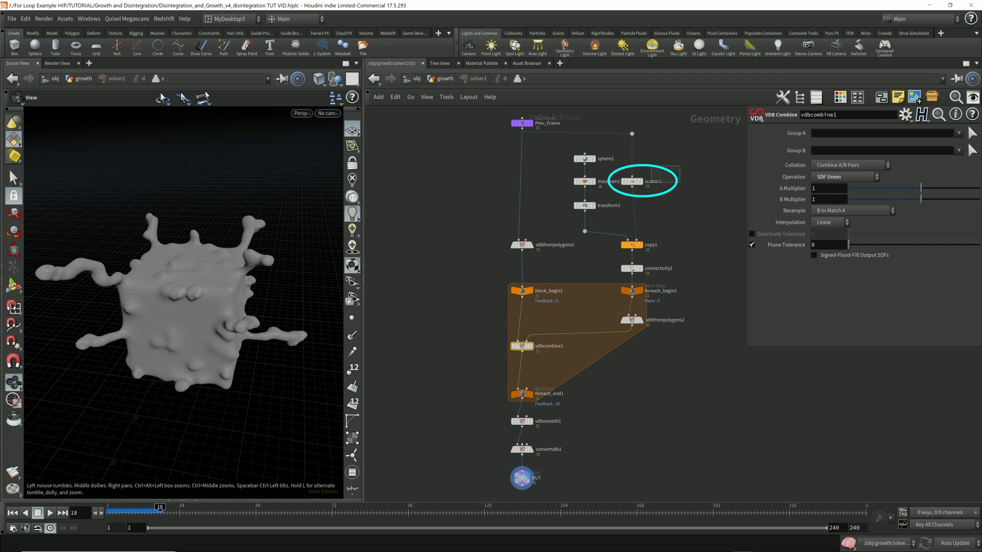
{"action": "left_click", "coordinate": [632, 181]}
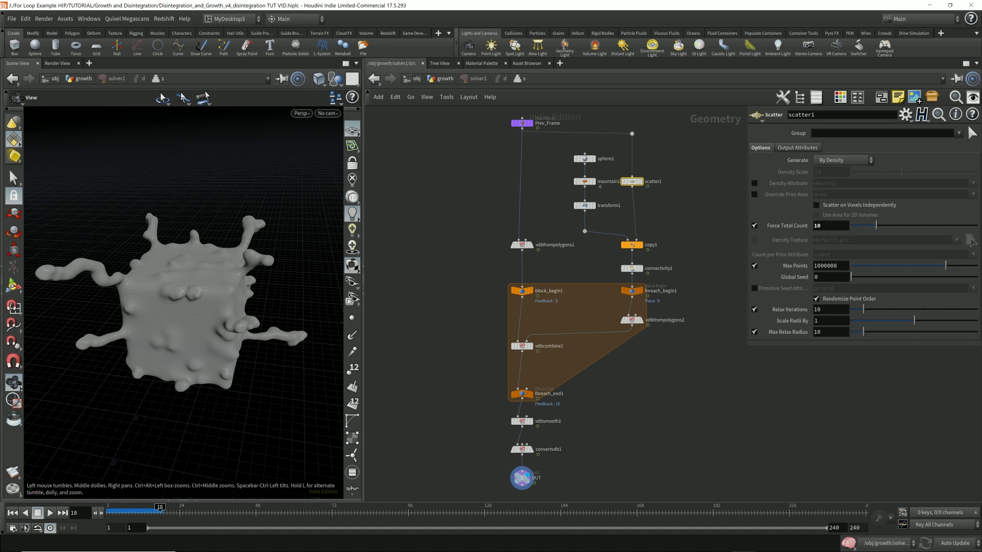
{"action": "left_click_drag", "start_coordinate": [521, 449], "coordinate": [522, 440]}
{"action": "key", "text": "Tab"}
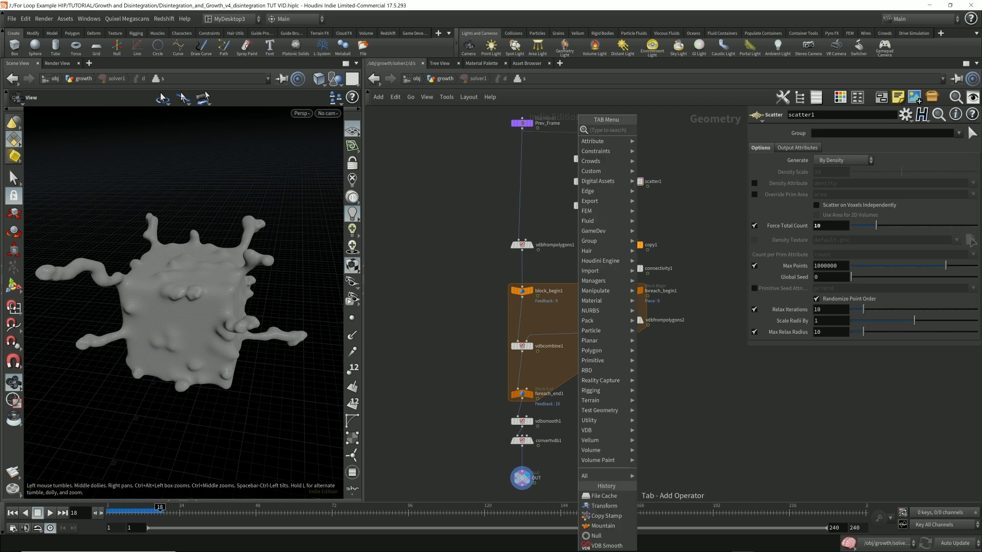
{"action": "type", "text": "group create"}
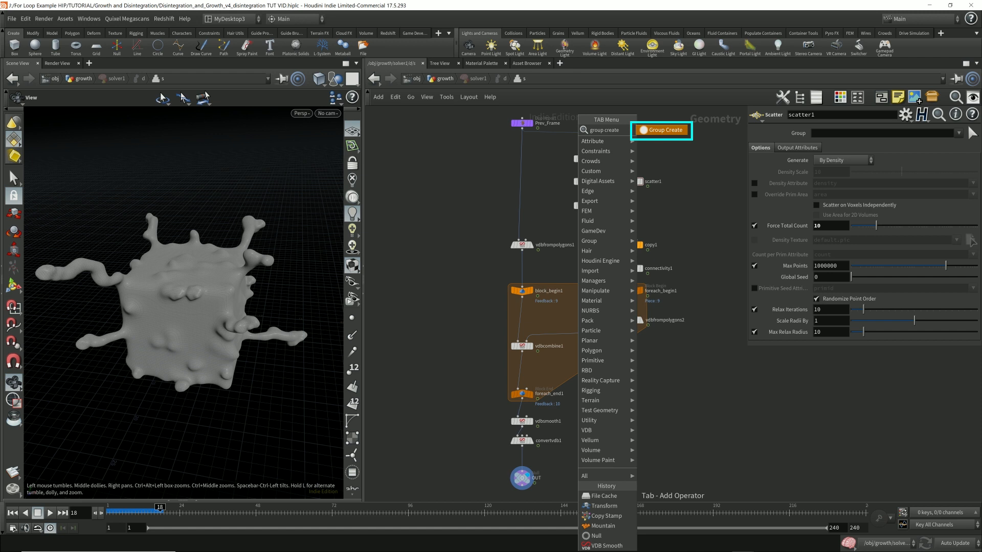
{"action": "key", "text": "Return"}
{"action": "left_click", "coordinate": [579, 459]}
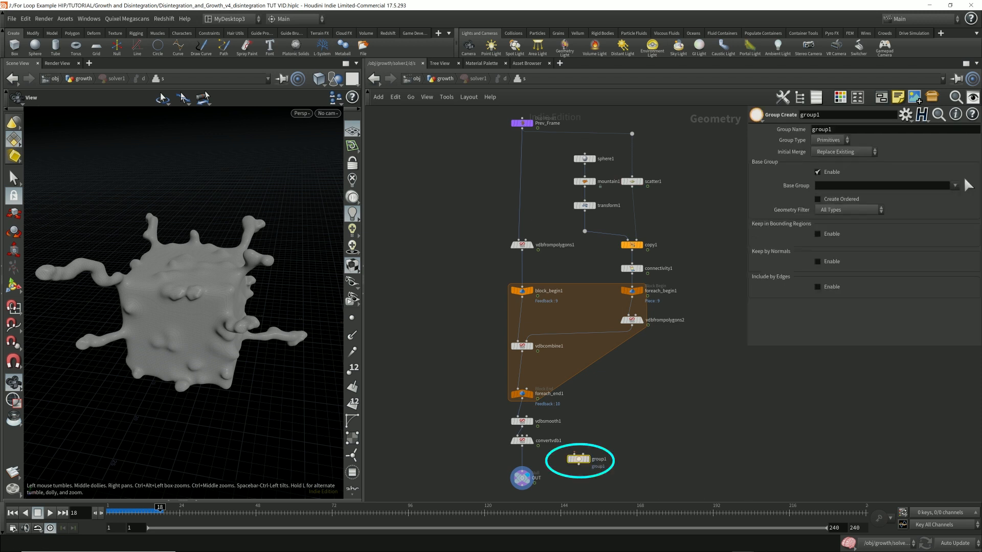
Move OUT down to make room and connect convertvdb1's output to the first input of the Group Create node.
{"action": "left_click_drag", "start_coordinate": [521, 477], "coordinate": [521, 487]}
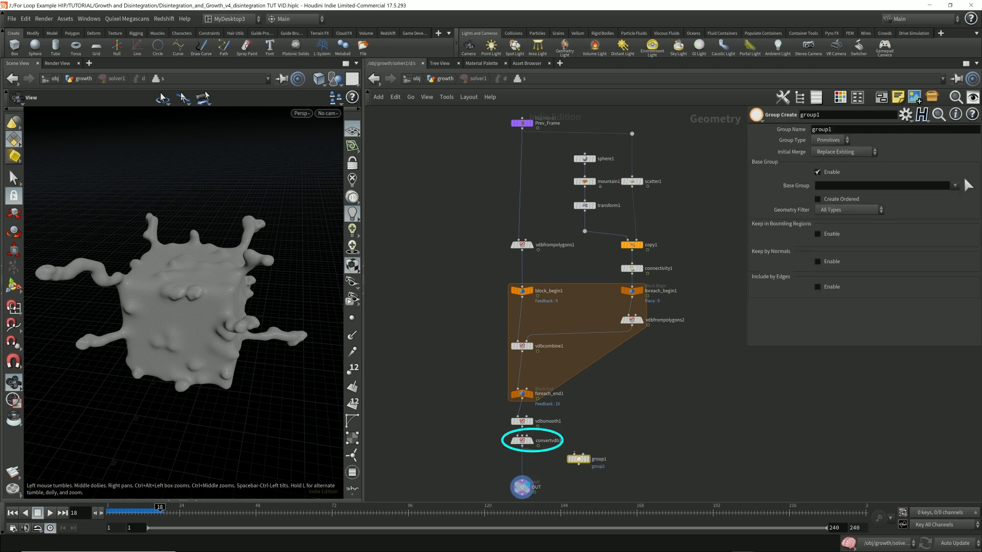
{"action": "left_click_drag", "start_coordinate": [538, 446], "coordinate": [573, 450]}
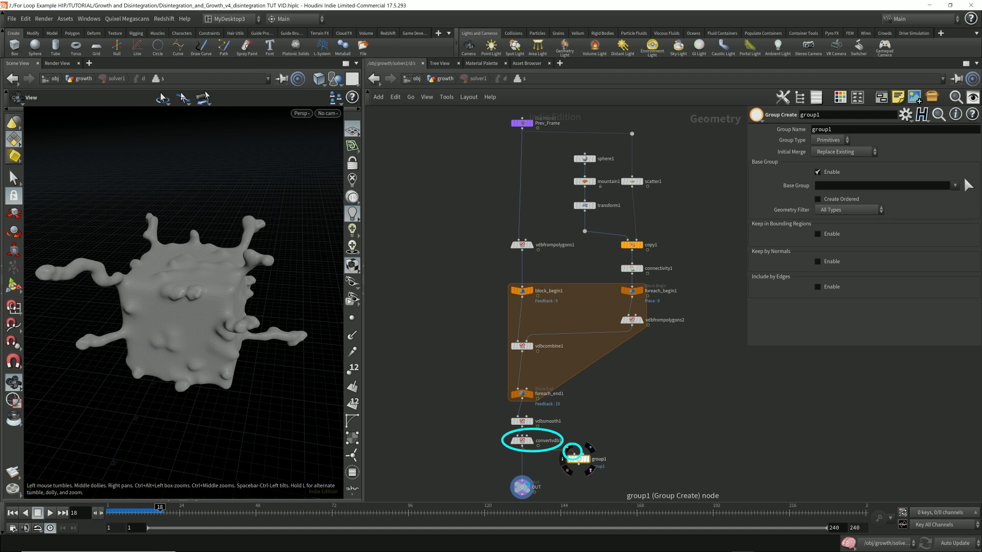
{"action": "left_click_drag", "start_coordinate": [578, 459], "coordinate": [565, 467]}
Name the group growth_pts, set its group type to Points and disable its Base Group.
{"action": "double_click", "coordinate": [821, 129]}
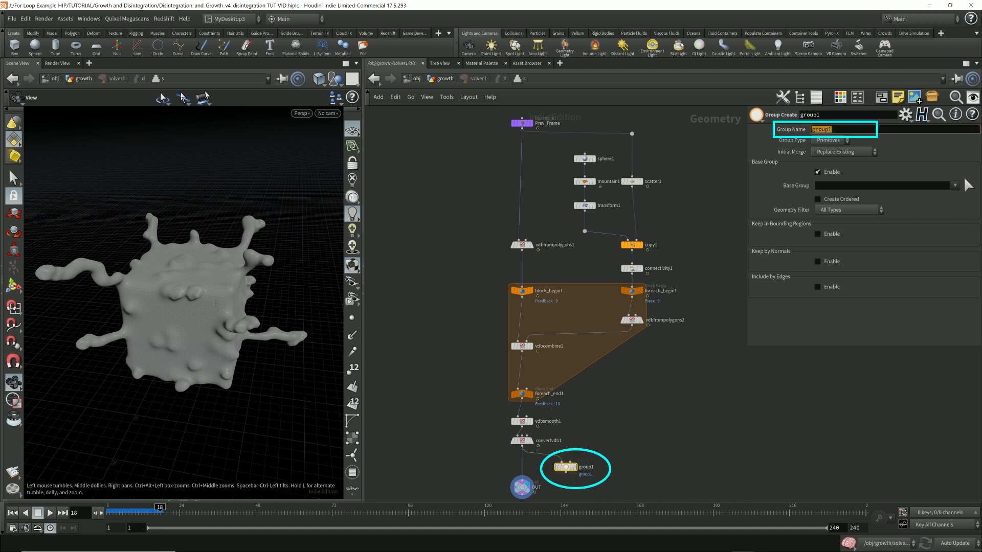
{"action": "type", "text": "growth_pts"}
{"action": "left_click", "coordinate": [828, 140]}
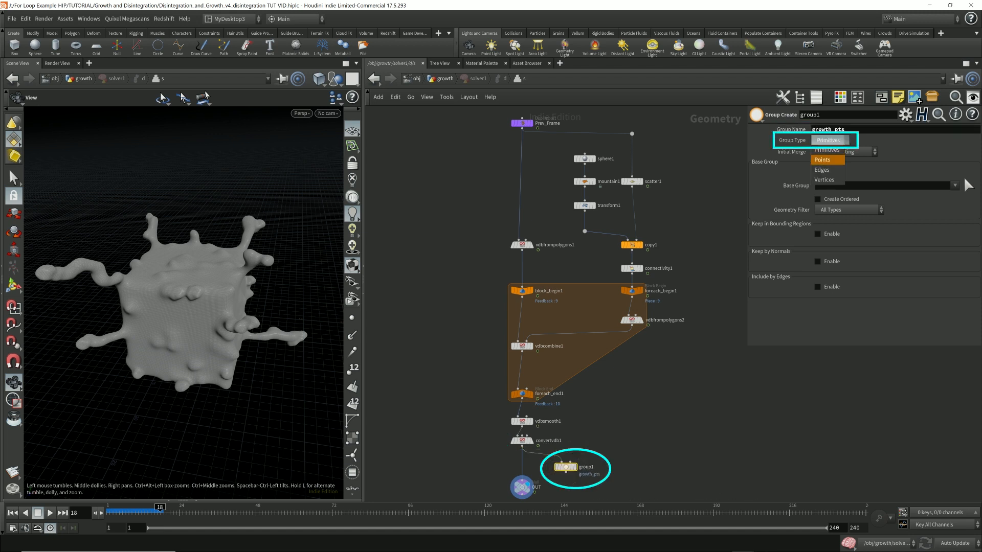
{"action": "left_click", "coordinate": [821, 160]}
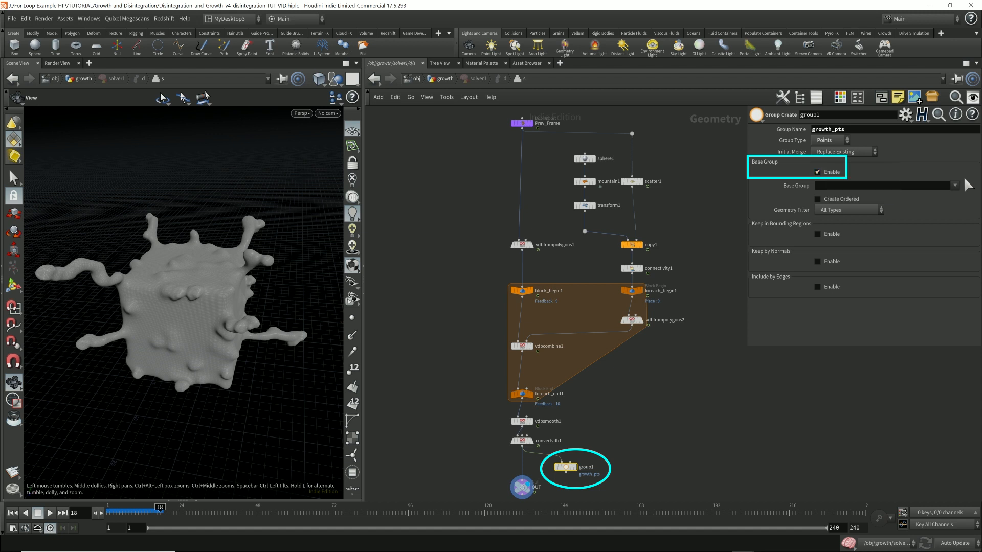
{"action": "left_click", "coordinate": [817, 171]}
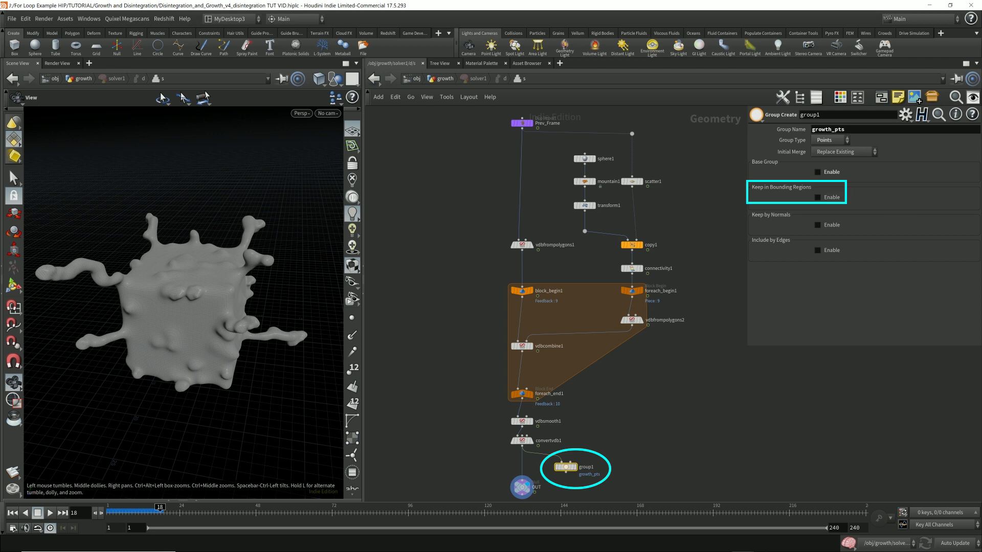
{"action": "left_click", "coordinate": [817, 197]}
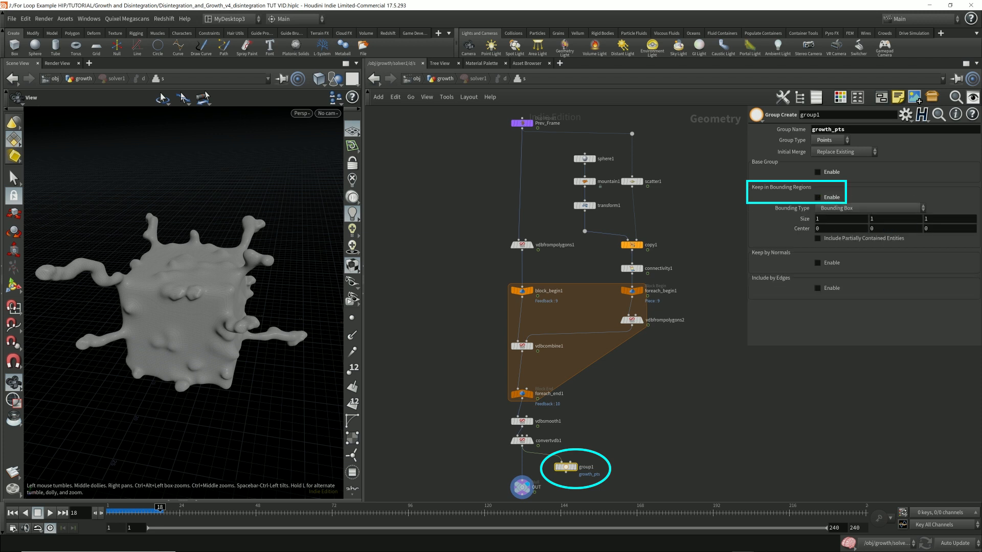
{"action": "left_click", "coordinate": [817, 198]}
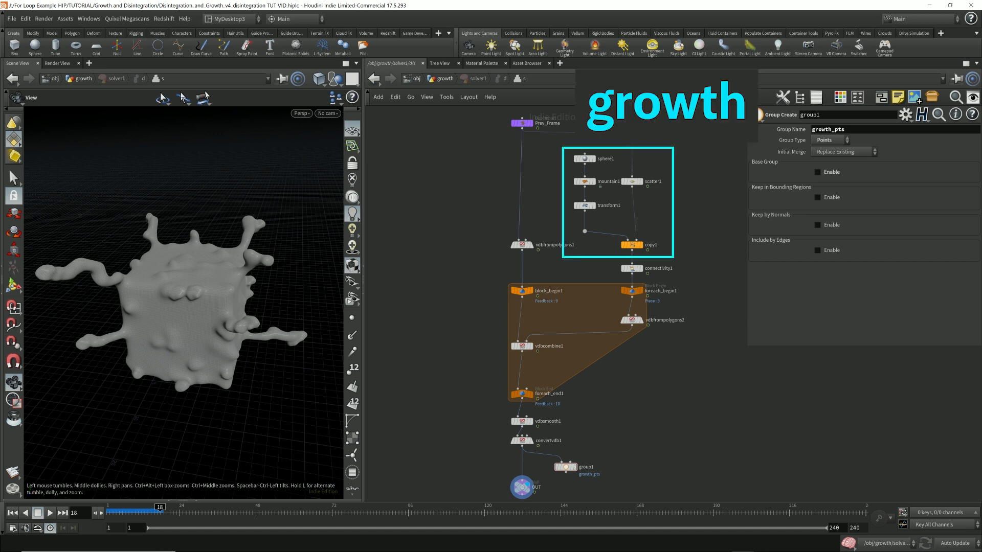
Enclose the sphere, mountain, transform, scatter and copy nodes in a slightly enlarged network box titled Growth.
{"action": "left_click_drag", "start_coordinate": [707, 147], "coordinate": [568, 257]}
{"action": "key", "text": "shift+o"}
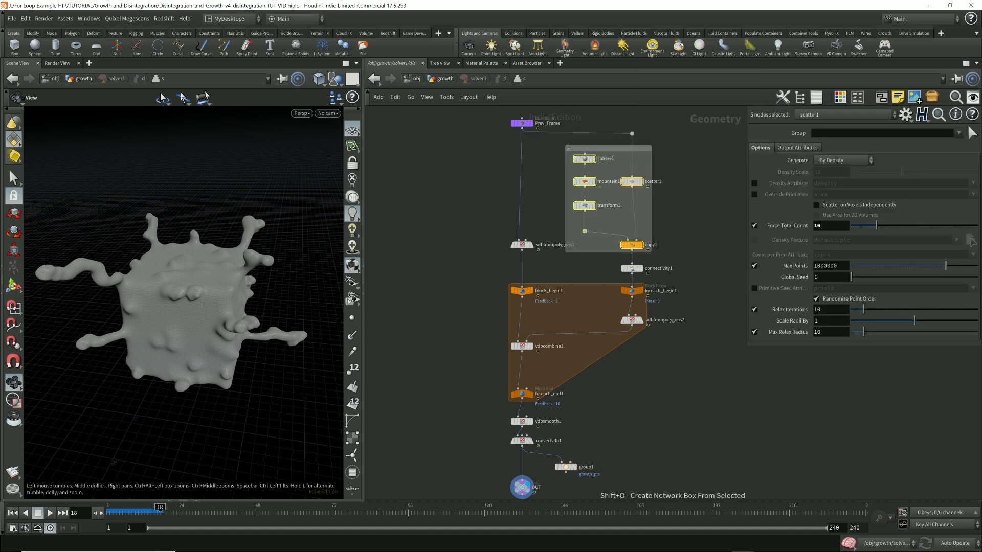
{"action": "left_click_drag", "start_coordinate": [651, 252], "coordinate": [677, 258]}
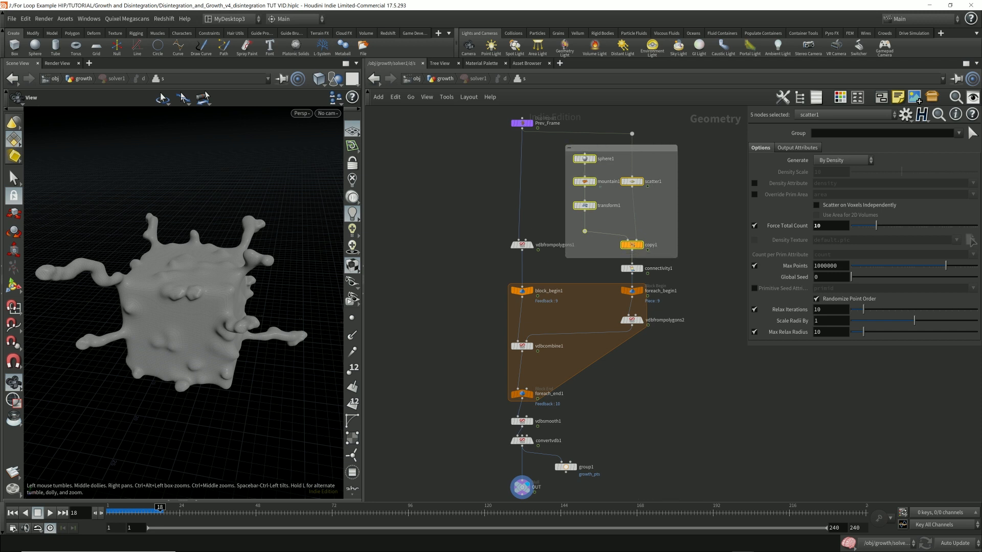
{"action": "left_click_drag", "start_coordinate": [565, 145], "coordinate": [561, 142]}
{"action": "left_click", "coordinate": [584, 145]}
{"action": "type", "text": "Growth"}
{"action": "key", "text": "Return"}
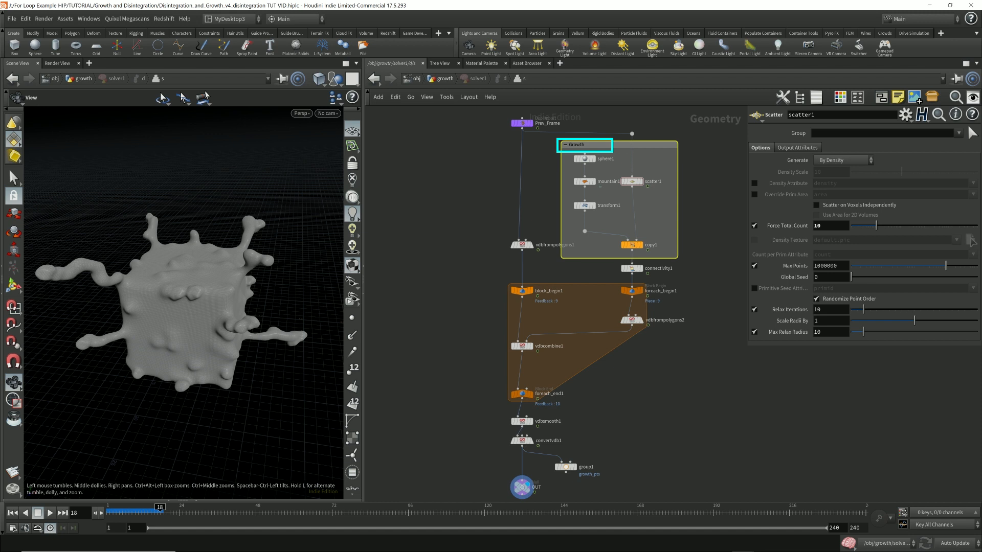
Feed copy1 into group1's Bounding Object input and enable Keep in Bounding Regions with type Bounding Object (points or vertices only).
{"action": "left_click", "coordinate": [633, 250]}
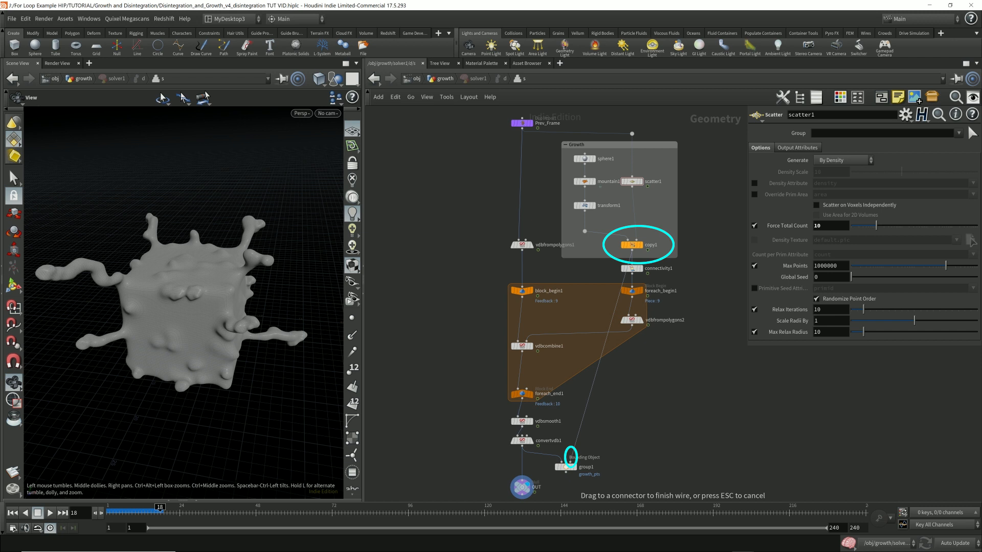
{"action": "left_click", "coordinate": [570, 463]}
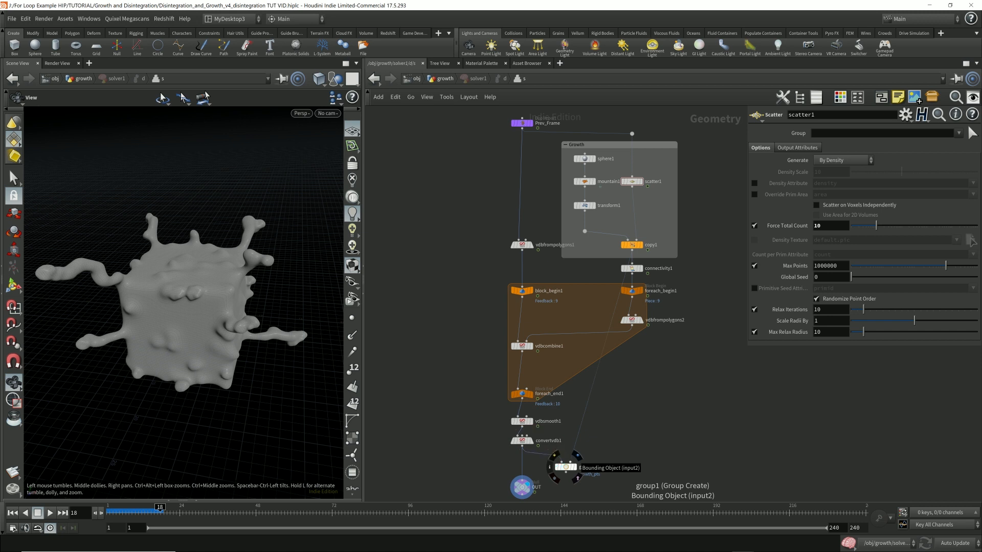
{"action": "left_click", "coordinate": [565, 466]}
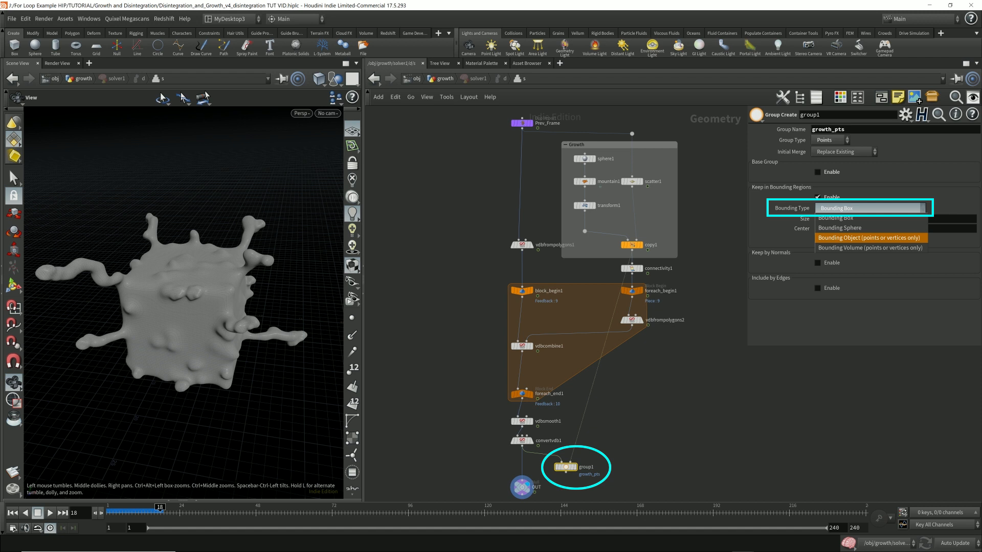
{"action": "left_click", "coordinate": [868, 237]}
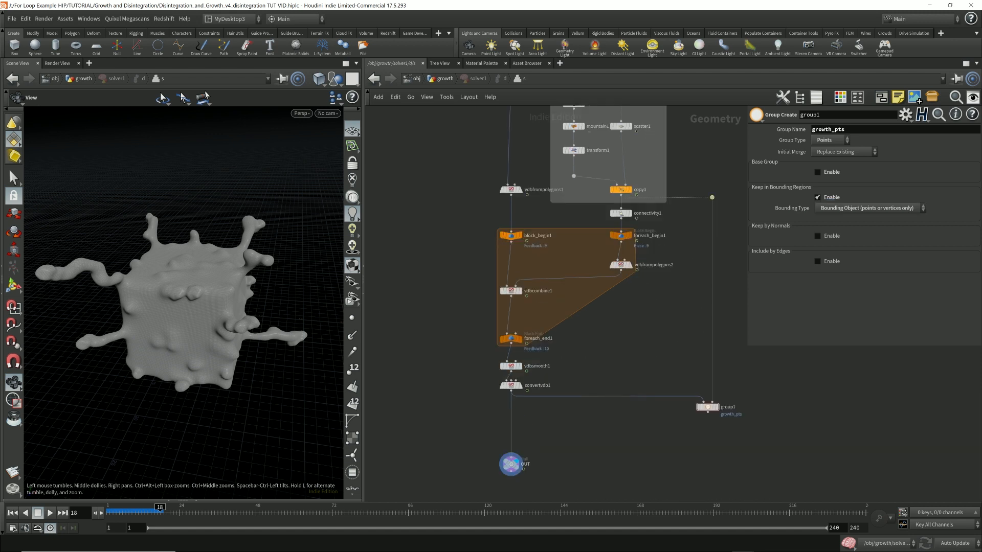
Connect group1's output to the OUT node and check the grouped growth points on the box.
{"action": "left_click_drag", "start_coordinate": [707, 412], "coordinate": [511, 456]}
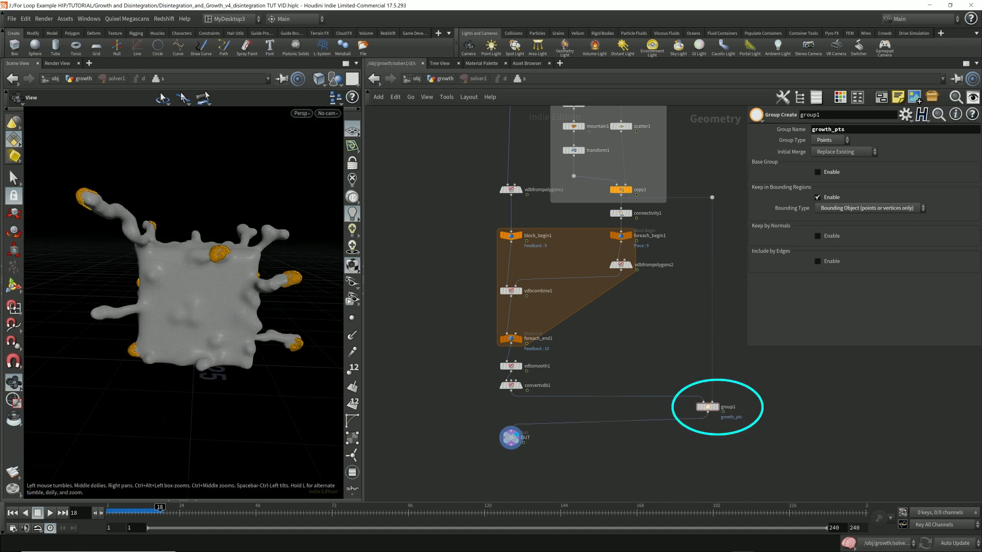
{"action": "left_click_drag", "start_coordinate": [171, 337], "coordinate": [233, 315]}
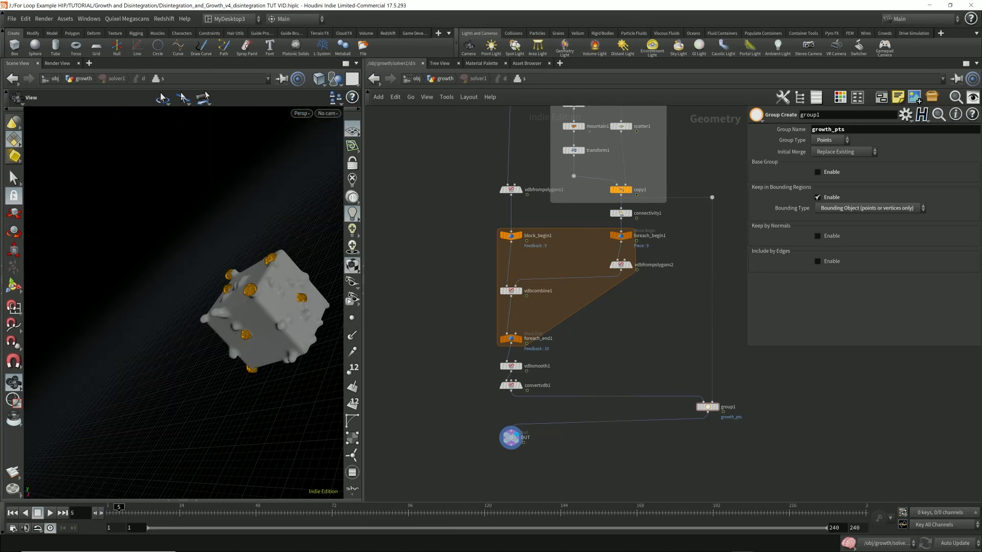
{"action": "scroll", "coordinate": [416, 210], "scroll_direction": "down", "scroll_amount": 1}
{"action": "middle_click_drag", "start_coordinate": [415, 210], "coordinate": [407, 266]}
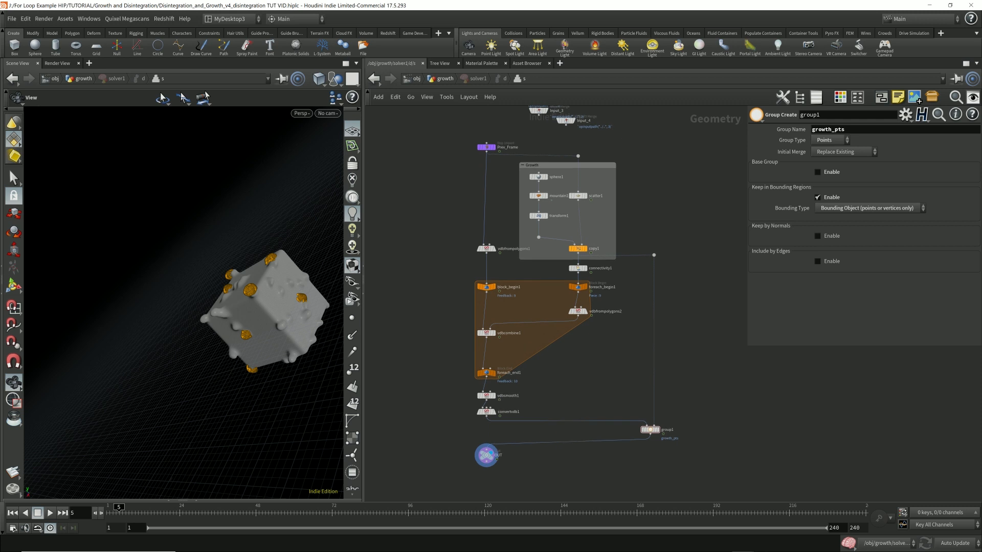
Review how Prev_Frame, group1 and the Growth network box relate within the solver network.
{"action": "left_click_drag", "start_coordinate": [434, 168], "coordinate": [506, 138]}
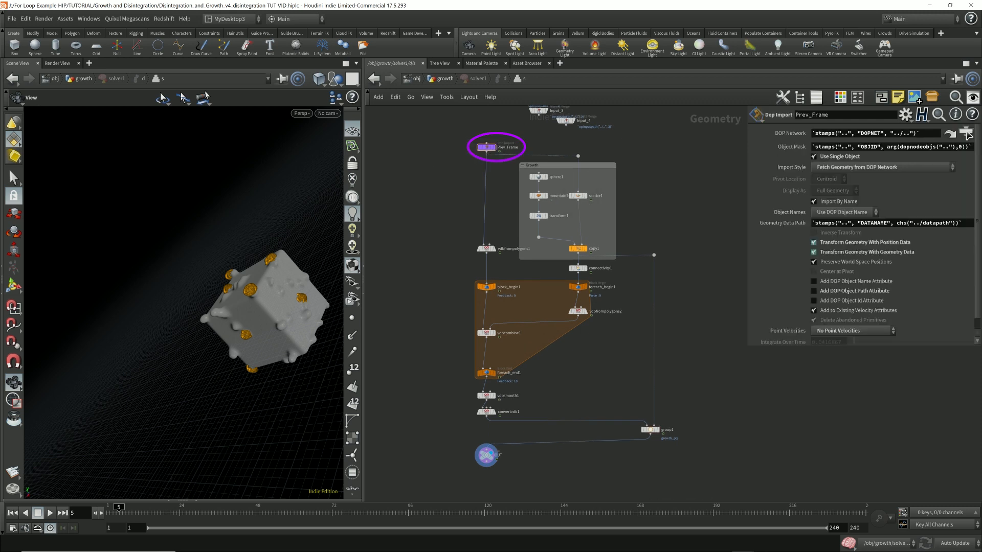
{"action": "mouse_move", "coordinate": [452, 137]}
{"action": "left_mouse_down"}
{"action": "mouse_move", "coordinate": [517, 158]}
{"action": "mouse_move", "coordinate": [517, 135]}
{"action": "left_mouse_up"}
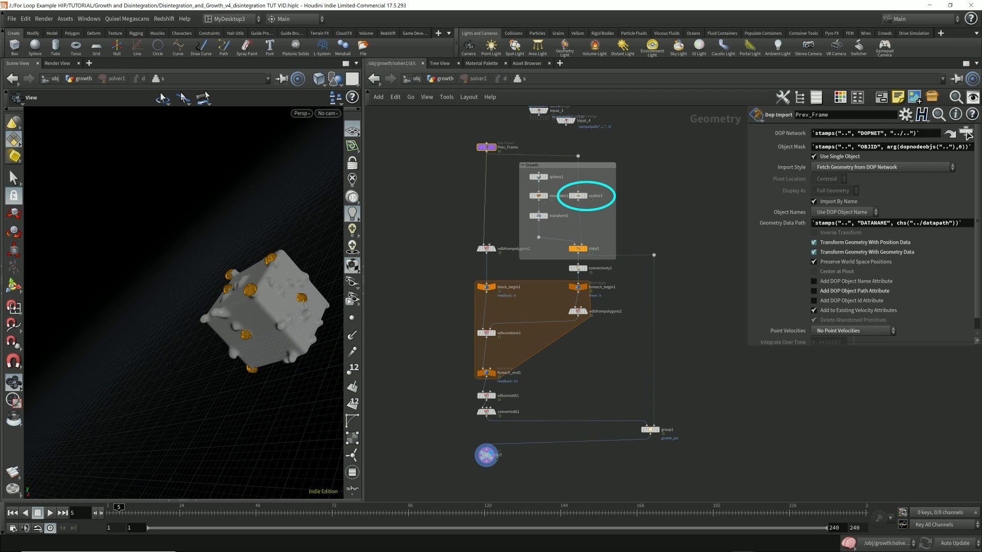
{"action": "left_click", "coordinate": [650, 429]}
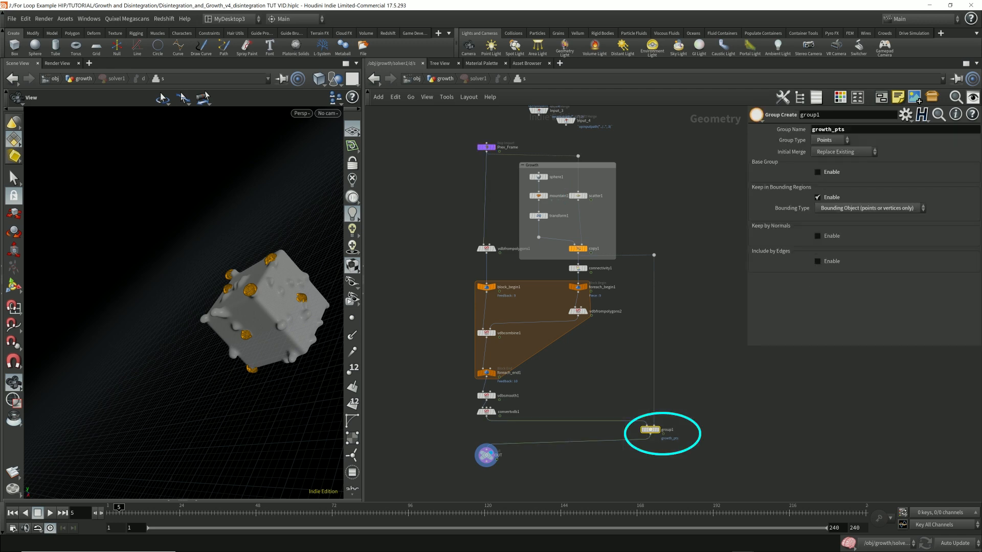
{"action": "left_click_drag", "start_coordinate": [439, 141], "coordinate": [518, 165]}
{"action": "left_click", "coordinate": [568, 165]}
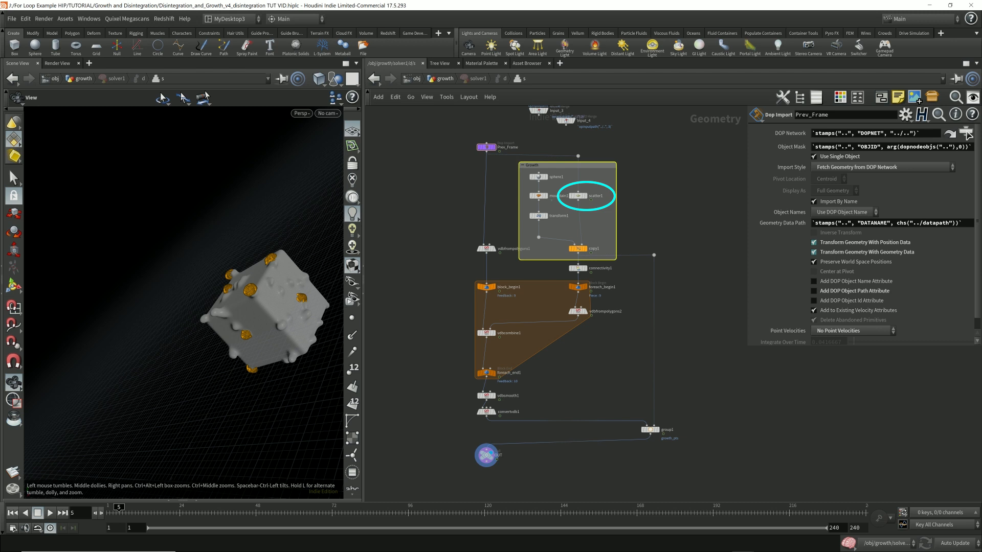
Return to frame 1, insert a Blast node directly before scatter1 and look for growth_pts among its available groups.
{"action": "key", "text": "ctrl+Up"}
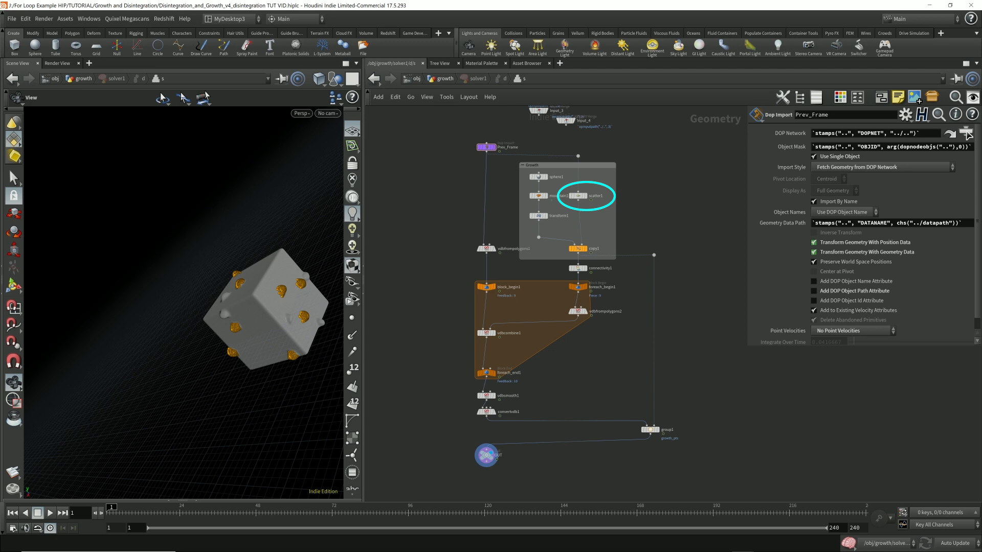
{"action": "key", "text": "Tab"}
{"action": "type", "text": "blast"}
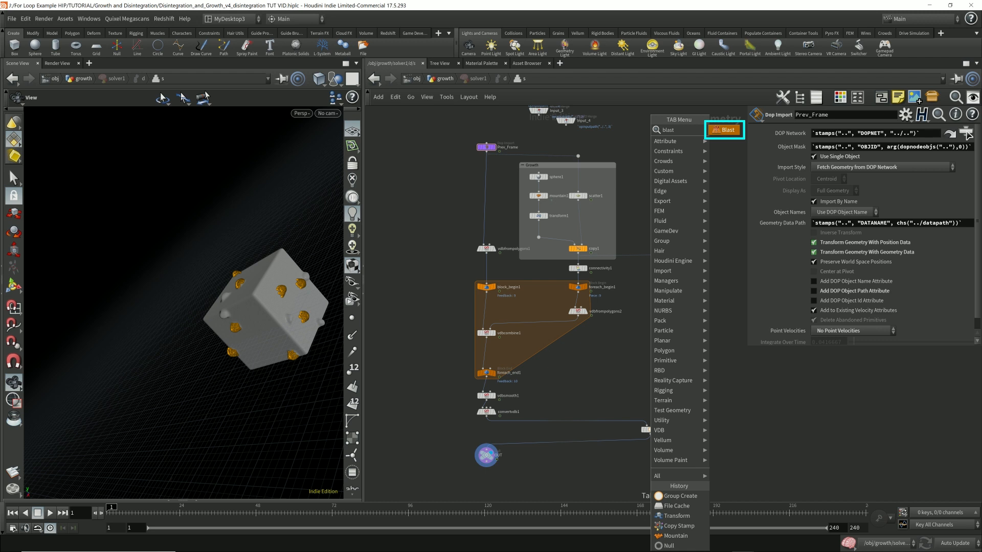
{"action": "key", "text": "Return"}
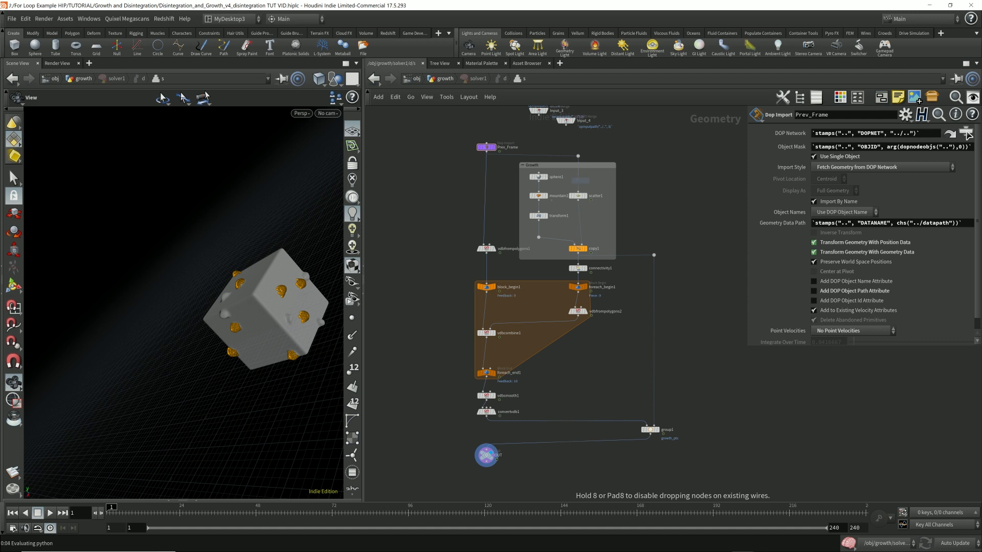
{"action": "left_click", "coordinate": [578, 176]}
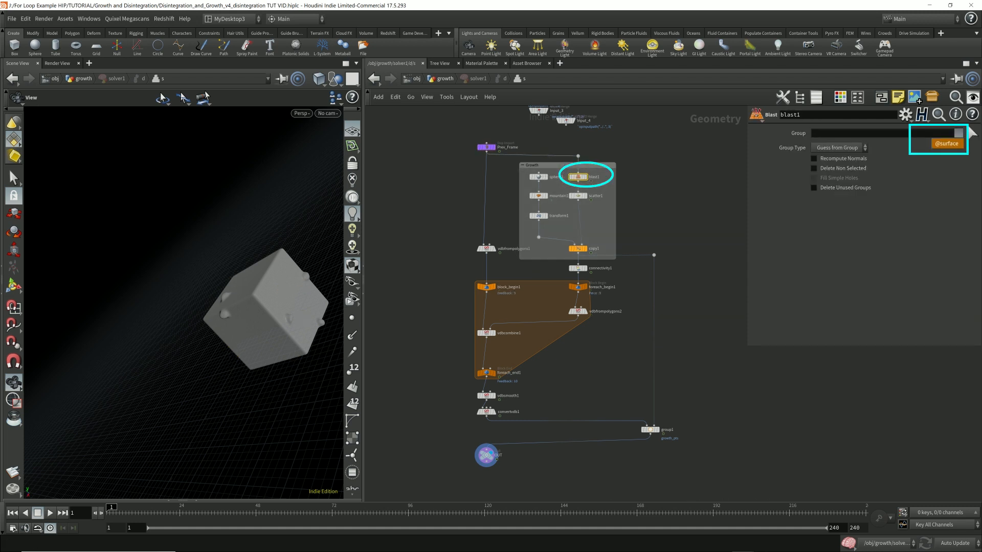
{"action": "left_click", "coordinate": [958, 133]}
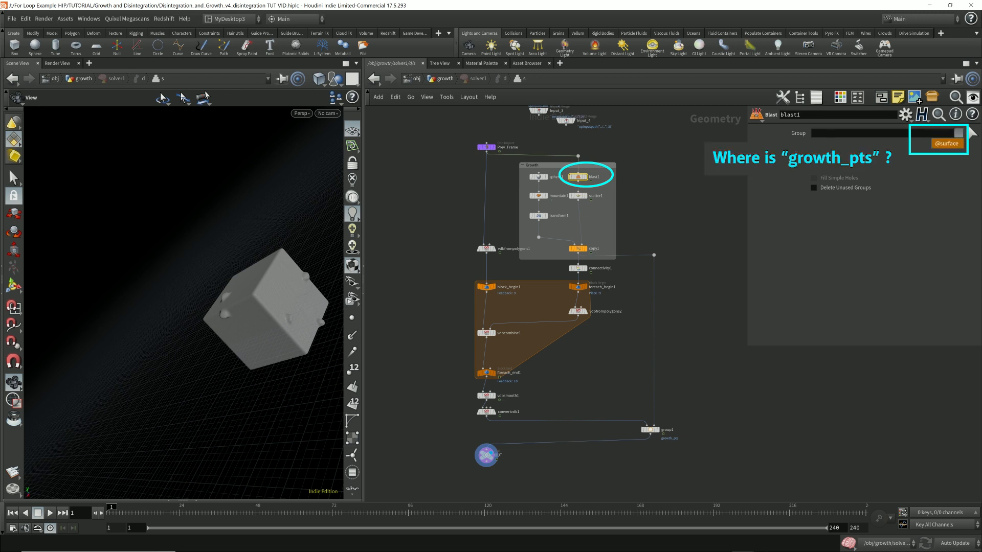
{"action": "left_click", "coordinate": [968, 127]}
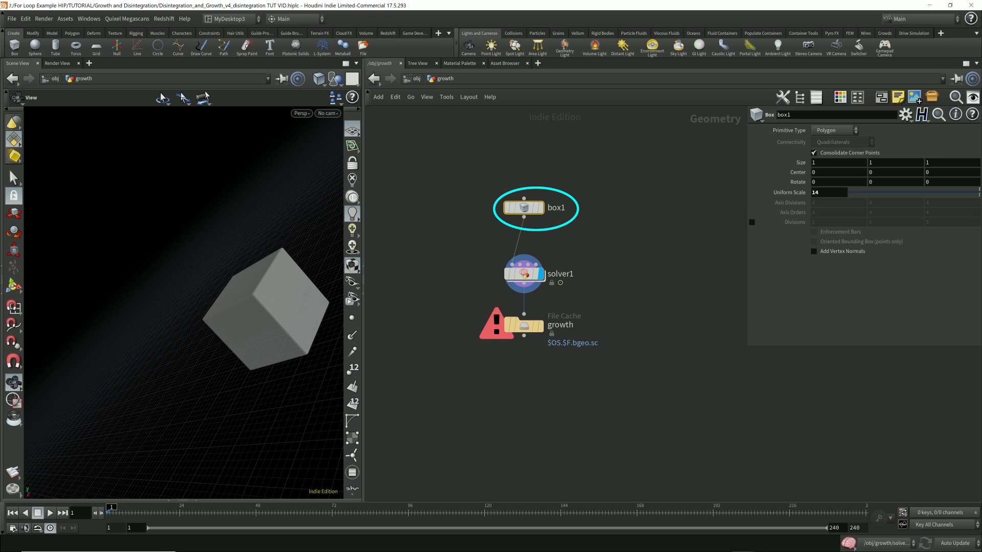
Move box1 up to make room and insert a Group Create node between box1 and solver1.
{"action": "left_click_drag", "start_coordinate": [523, 207], "coordinate": [524, 135]}
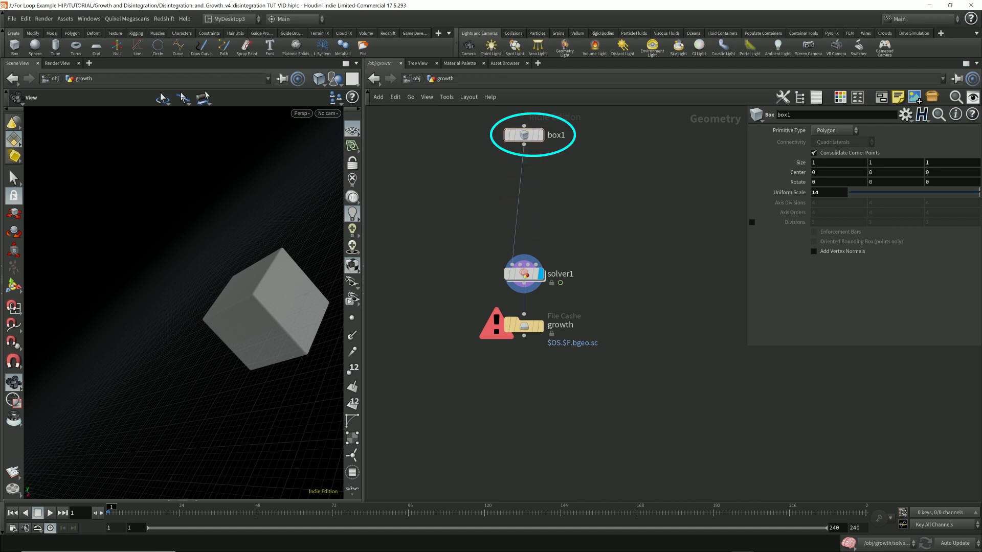
{"action": "key", "text": "Tab"}
{"action": "type", "text": "gr"}
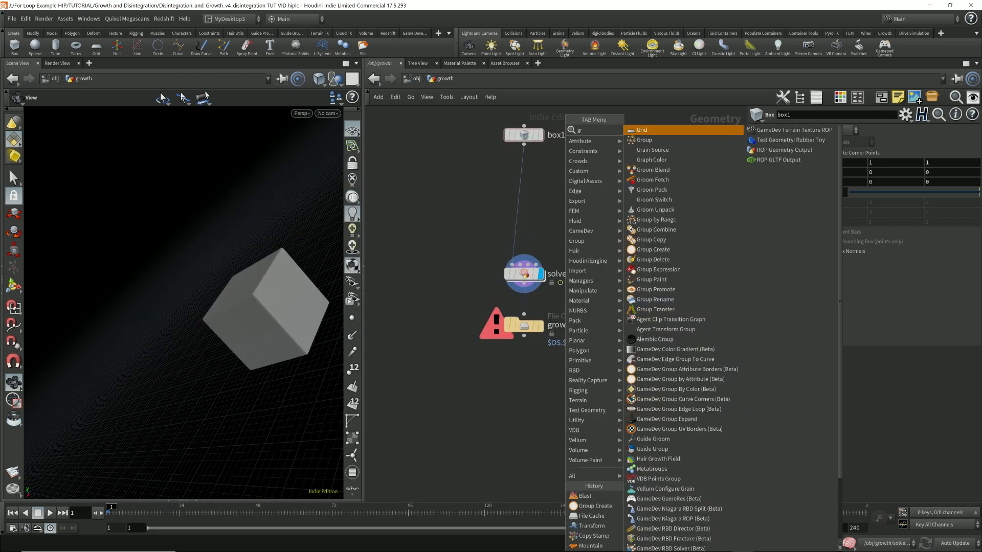
{"action": "type", "text": "oup create"}
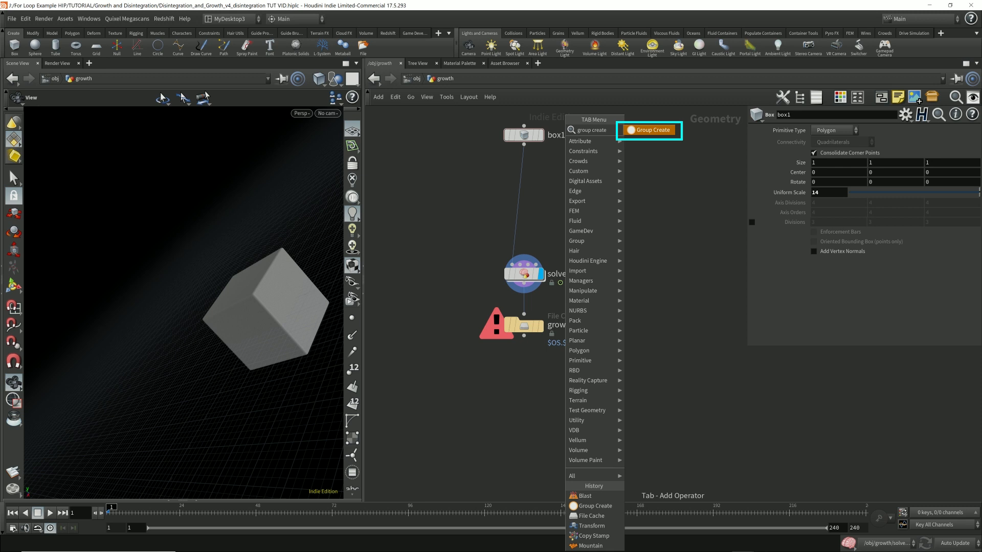
{"action": "key", "text": "Return"}
{"action": "left_click", "coordinate": [523, 199]}
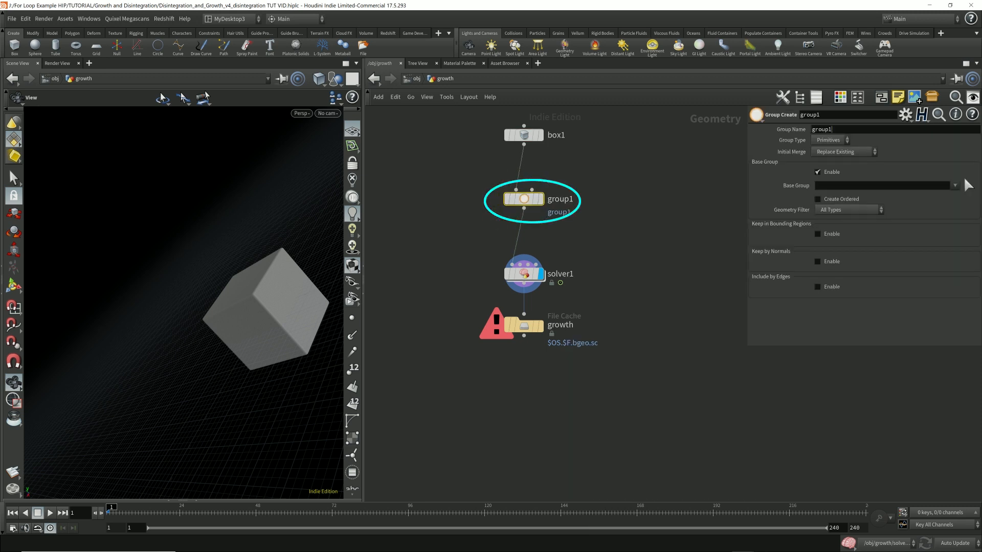
Name the new group growth_pts with group type Points, check its points on the box, and return the display to solver1.
{"action": "double_click", "coordinate": [821, 130]}
{"action": "type", "text": "growth_"}
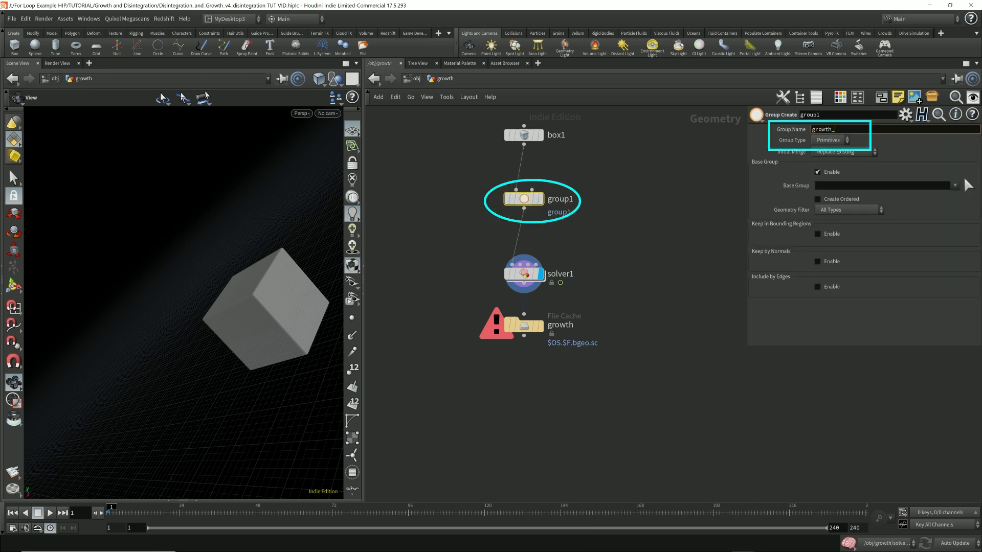
{"action": "type", "text": "pts"}
{"action": "key", "text": "Return"}
{"action": "left_click", "coordinate": [828, 139]}
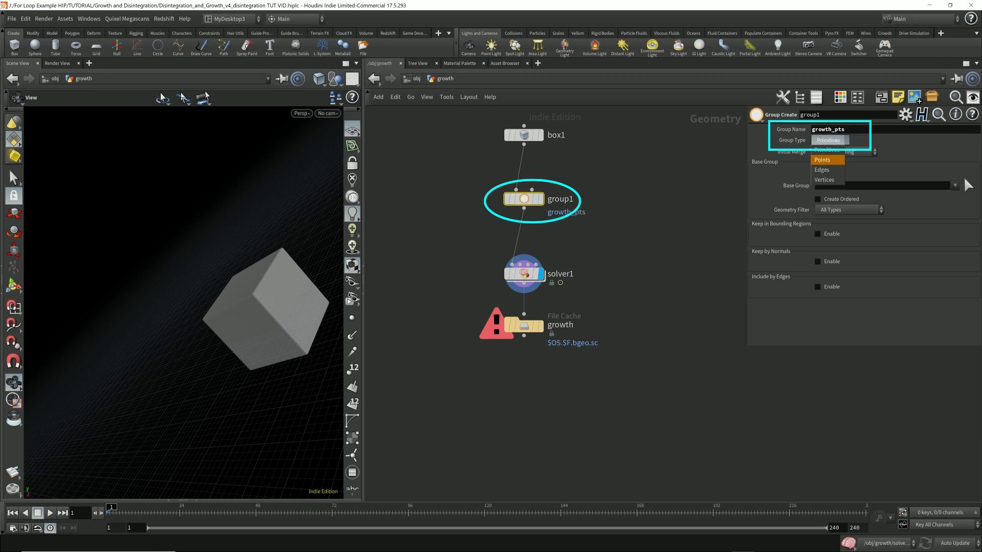
{"action": "left_click", "coordinate": [823, 159]}
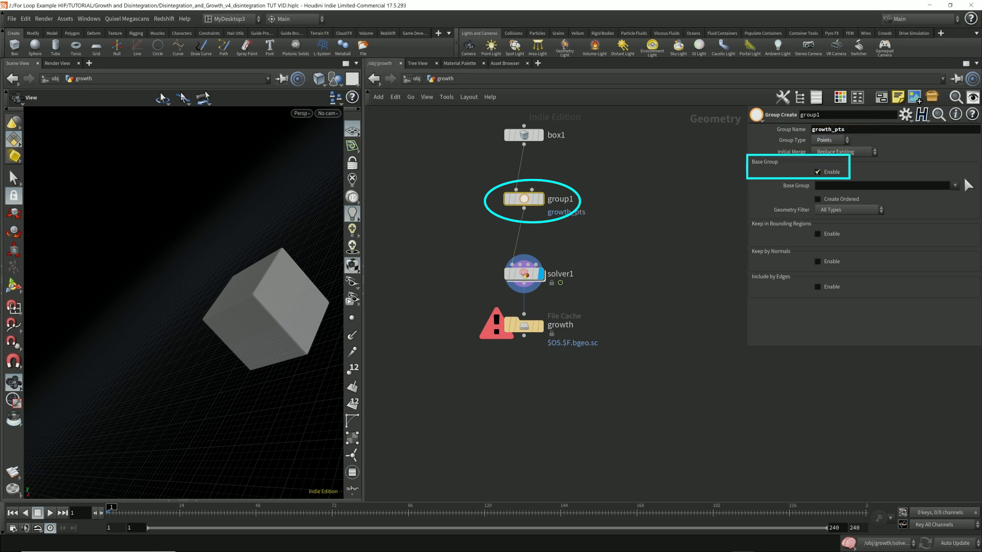
{"action": "left_click", "coordinate": [541, 199]}
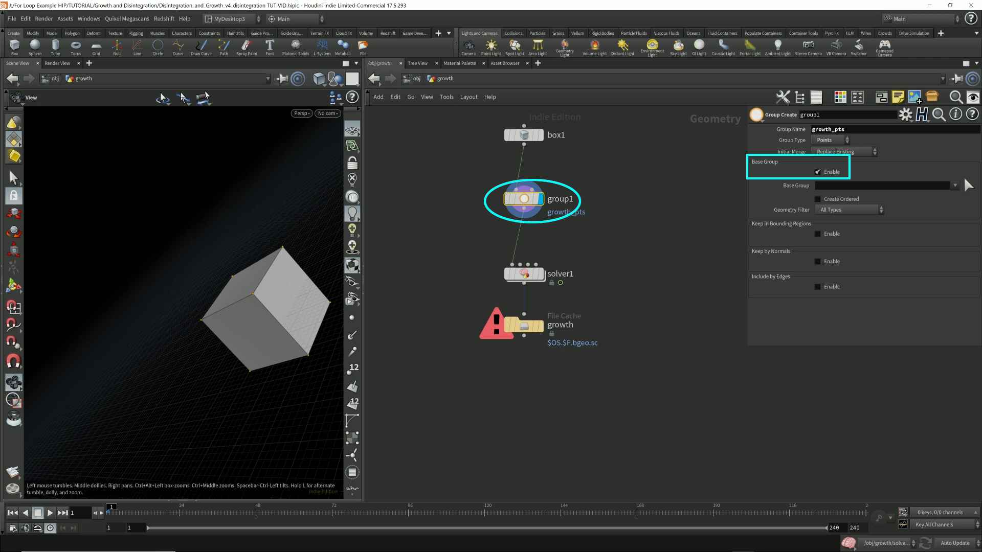
{"action": "left_click", "coordinate": [541, 274]}
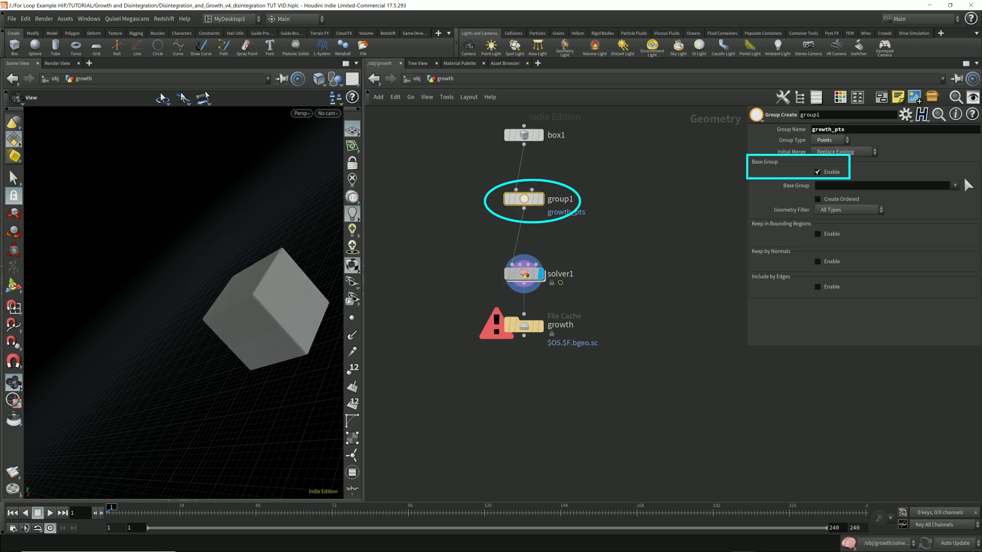
Inside solver1, set blast1's group to growth_pts with Delete Non Selected enabled and rename the node isolate_growth_pts.
{"action": "left_click", "coordinate": [523, 274]}
{"action": "double_click", "coordinate": [524, 274]}
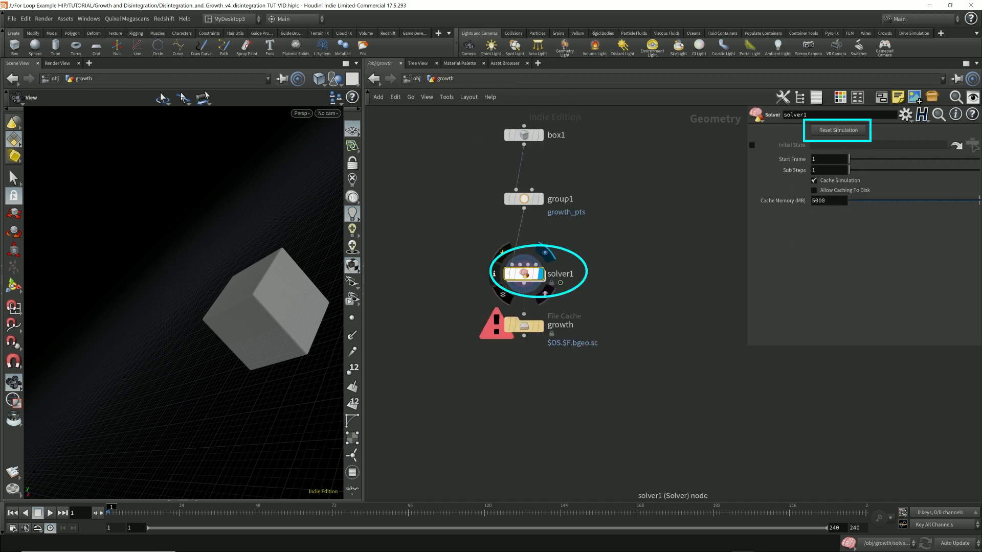
{"action": "double_click", "coordinate": [524, 274]}
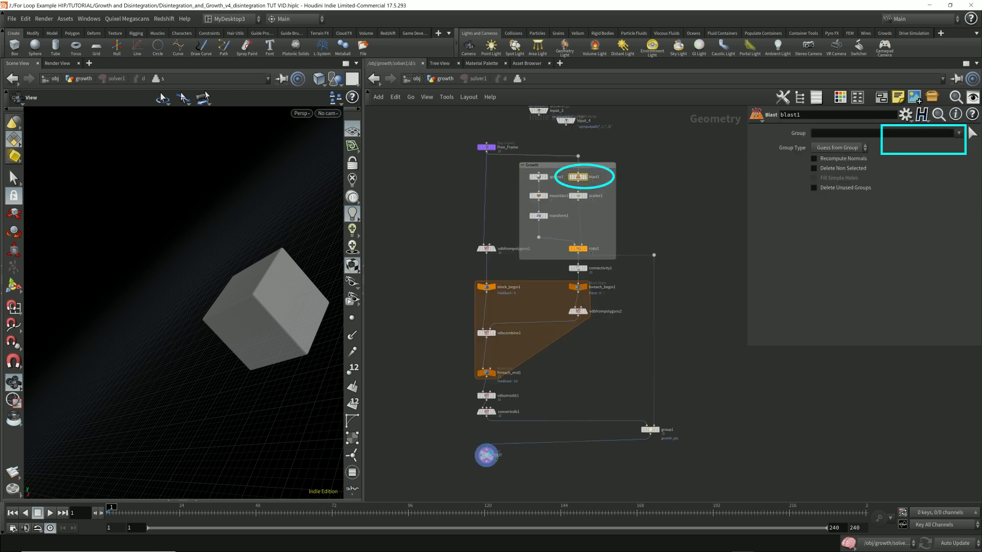
{"action": "left_click", "coordinate": [958, 133]}
{"action": "left_click", "coordinate": [943, 144]}
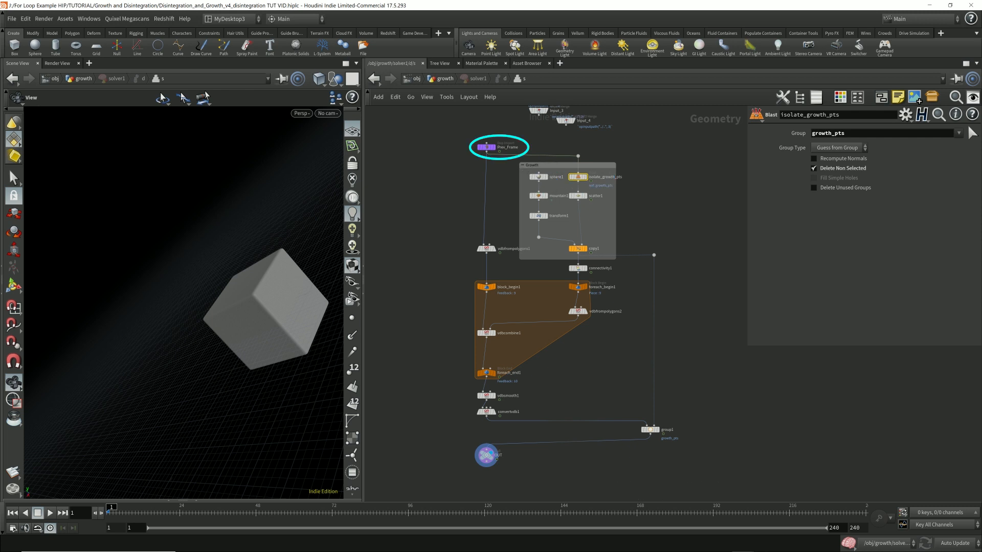
Inspect the Prev_Frame and vdbfrompolygons outputs, return the display to OUT, and preview solver1's growth on the box.
{"action": "left_click", "coordinate": [486, 148]}
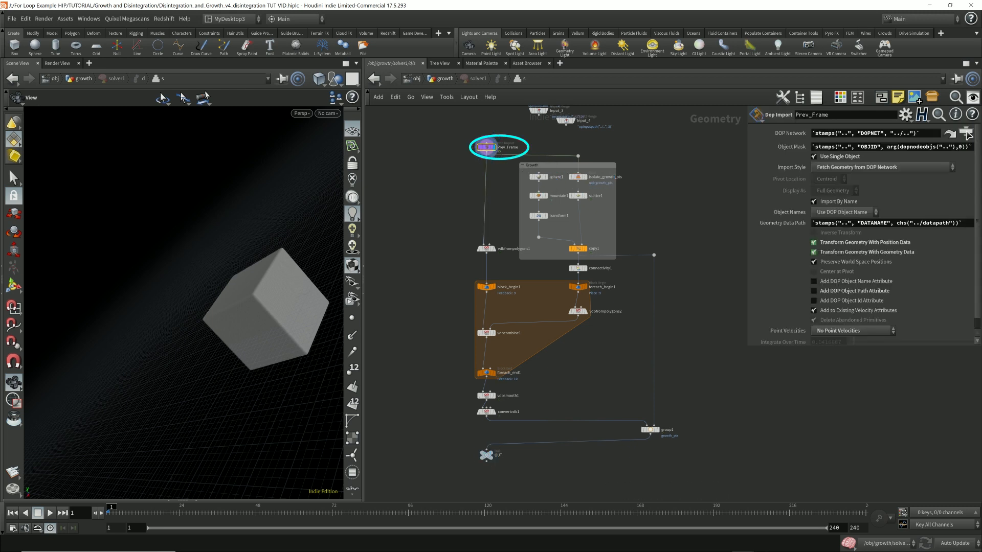
{"action": "left_click", "coordinate": [496, 239]}
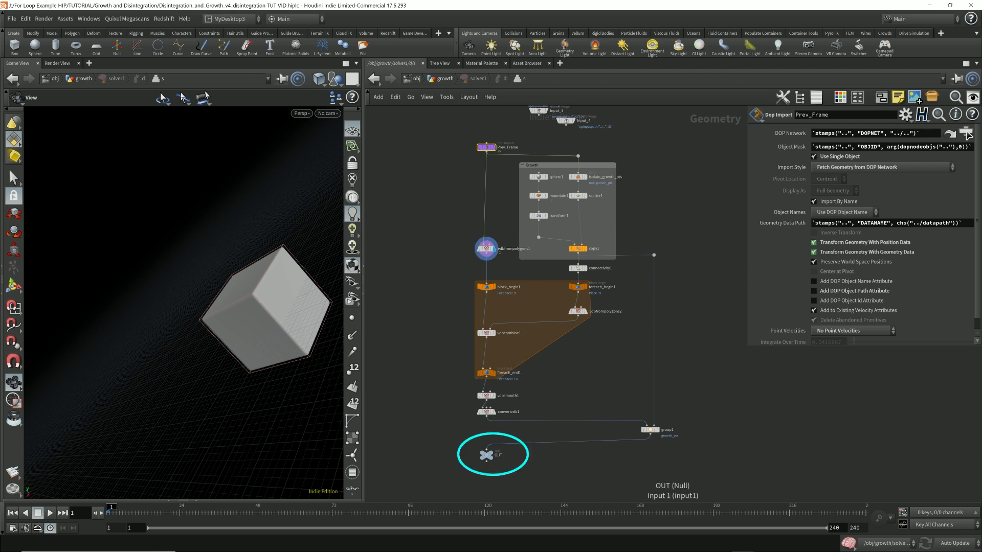
{"action": "left_click", "coordinate": [496, 444]}
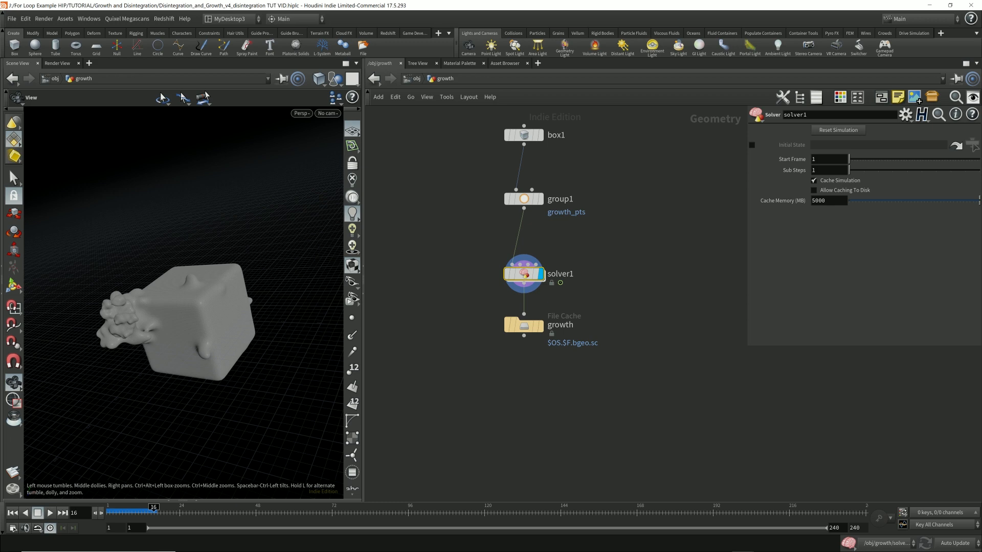
{"action": "mouse_move", "coordinate": [184, 307]}
{"action": "left_mouse_down"}
{"action": "mouse_move", "coordinate": [202, 396]}
{"action": "mouse_move", "coordinate": [209, 294]}
{"action": "mouse_move", "coordinate": [148, 286]}
{"action": "mouse_move", "coordinate": [127, 352]}
{"action": "mouse_move", "coordinate": [123, 342]}
{"action": "mouse_move", "coordinate": [204, 360]}
{"action": "mouse_move", "coordinate": [225, 307]}
{"action": "mouse_move", "coordinate": [235, 320]}
{"action": "left_mouse_up"}
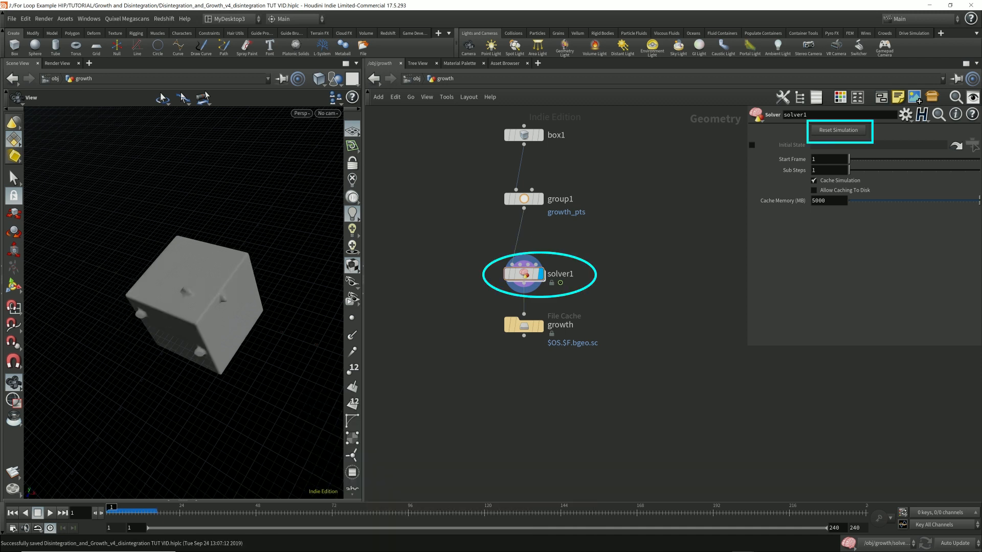
Save the growth File Cache's geometry to disk and display the cached result.
{"action": "left_click_drag", "start_coordinate": [534, 311], "coordinate": [461, 362]}
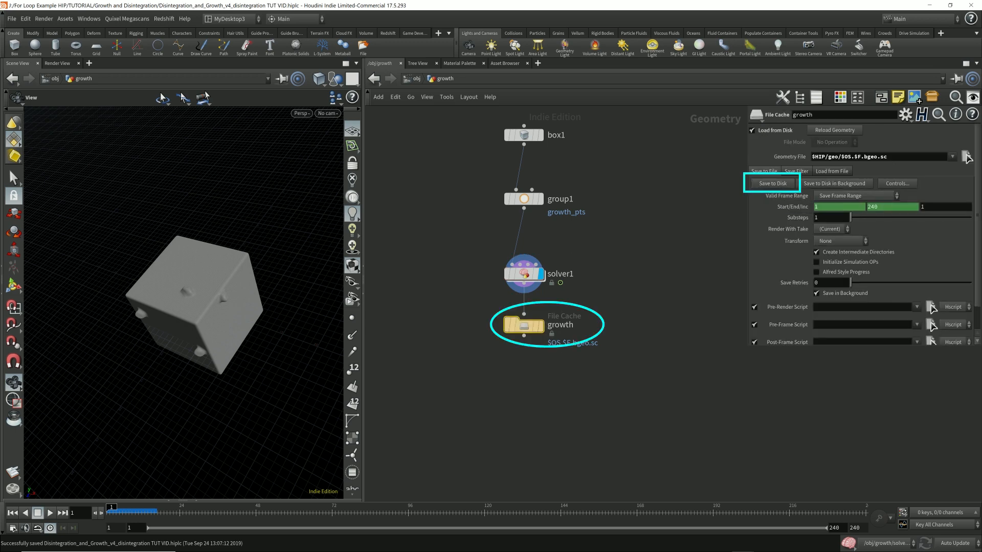
{"action": "left_click", "coordinate": [772, 183]}
{"action": "key", "text": "Escape"}
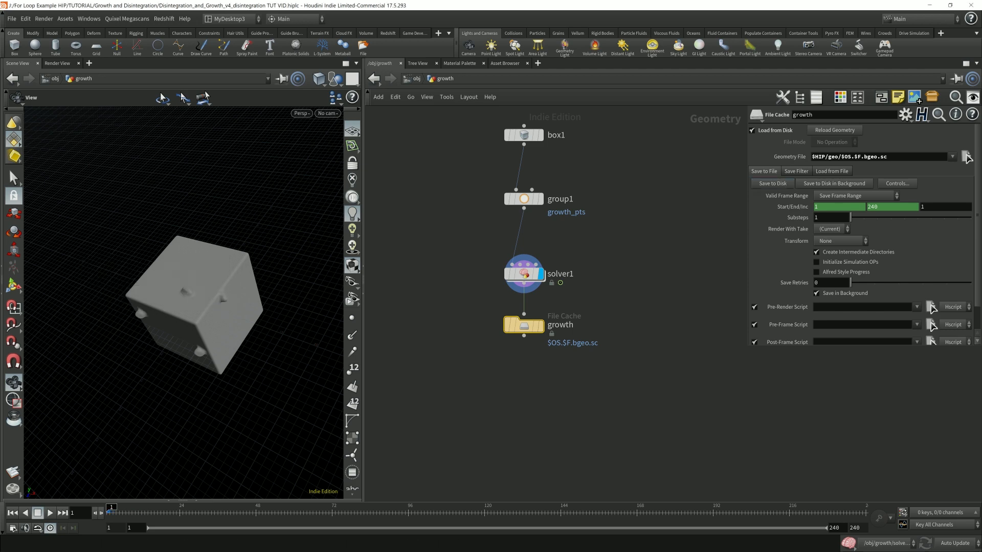
{"action": "left_click", "coordinate": [544, 303]}
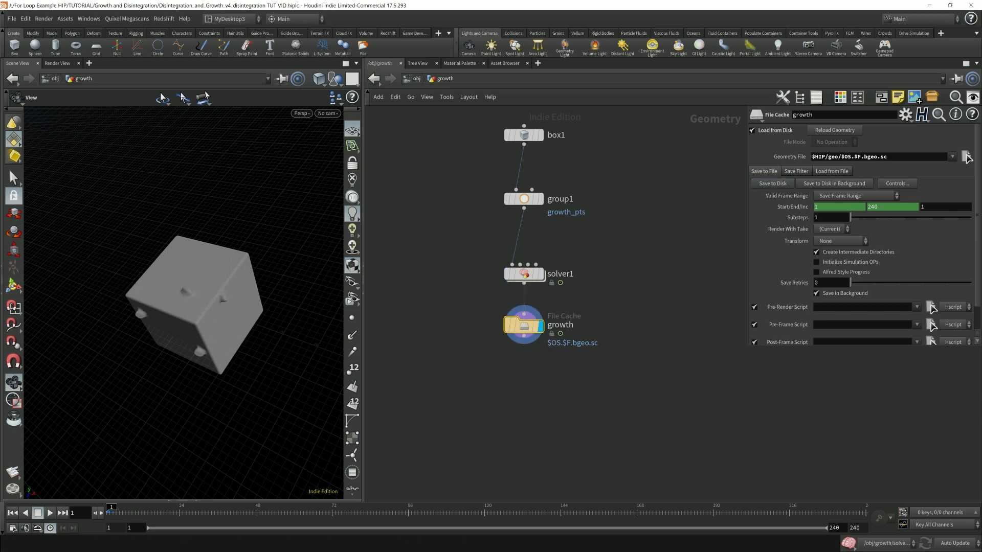
Play back the cached growth and examine how its branches develop and hold together from several angles.
{"action": "key", "text": "Up"}
{"action": "key", "text": "Up"}
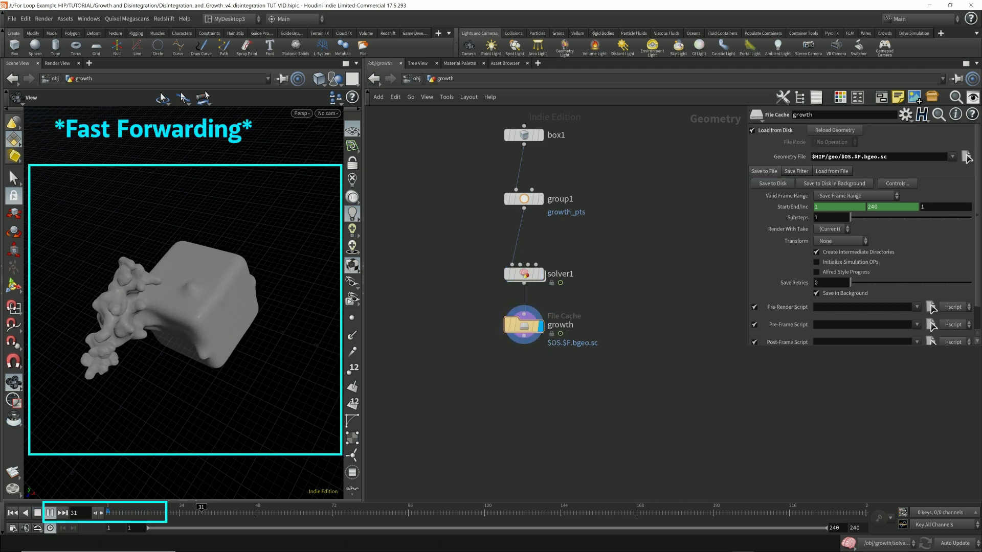
{"action": "left_click_drag", "start_coordinate": [214, 307], "coordinate": [168, 264], "text": "alt"}
{"action": "key", "text": "Up"}
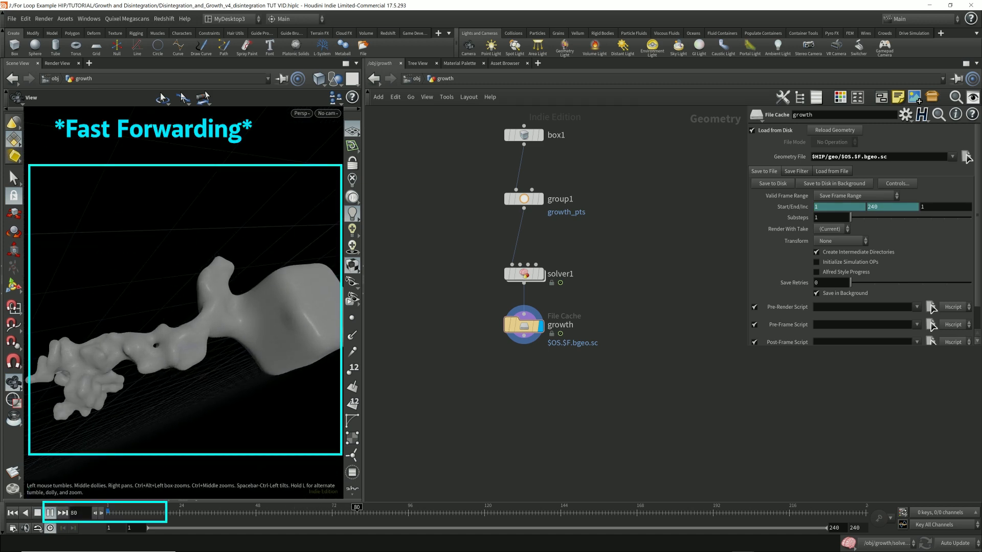
{"action": "key", "text": "Up"}
{"action": "left_click_drag", "start_coordinate": [179, 344], "coordinate": [237, 279]}
{"action": "key", "text": "Up"}
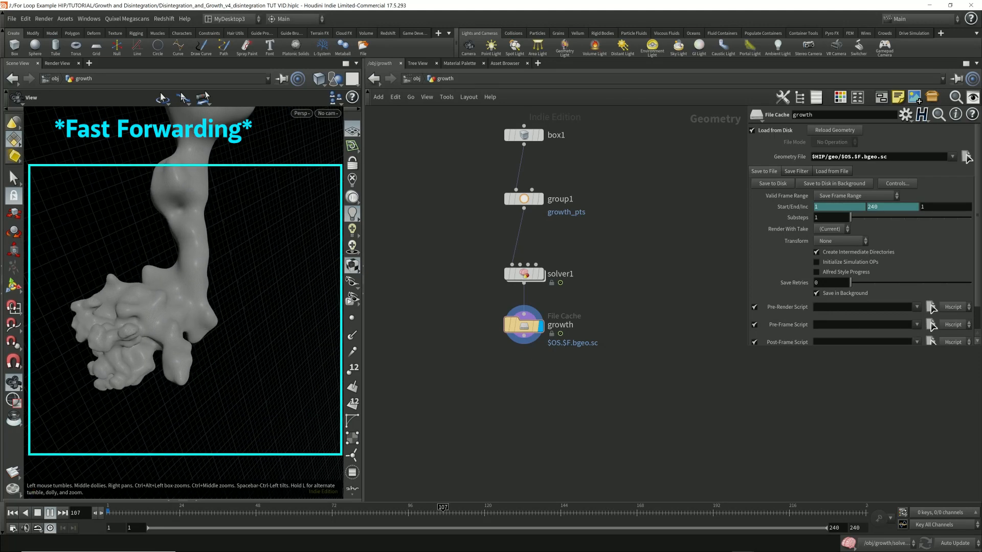
{"action": "key", "text": "Up"}
{"action": "right_click_drag", "start_coordinate": [179, 307], "coordinate": [286, 256]}
{"action": "mouse_move", "coordinate": [235, 287]}
{"action": "left_mouse_down"}
{"action": "mouse_move", "coordinate": [266, 286]}
{"action": "mouse_move", "coordinate": [237, 287]}
{"action": "left_mouse_up"}
{"action": "key", "text": "Up"}
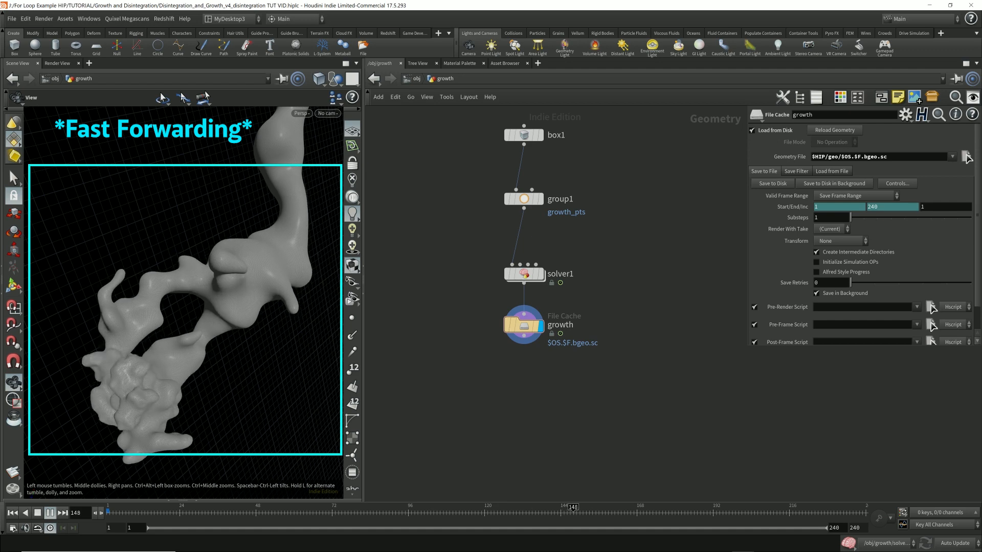
{"action": "middle_click_drag", "start_coordinate": [254, 302], "coordinate": [204, 302]}
{"action": "left_click_drag", "start_coordinate": [204, 303], "coordinate": [254, 302]}
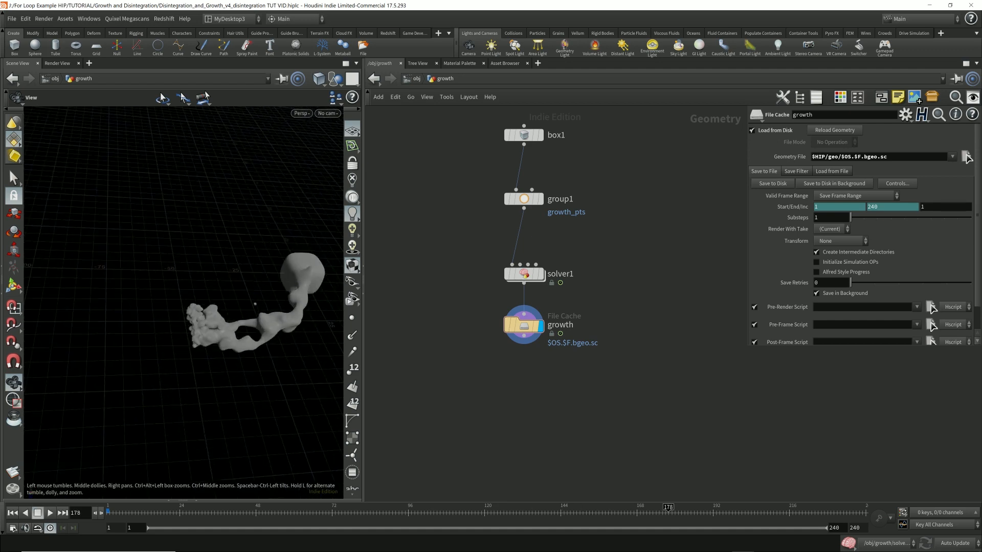
{"action": "key", "text": "Up"}
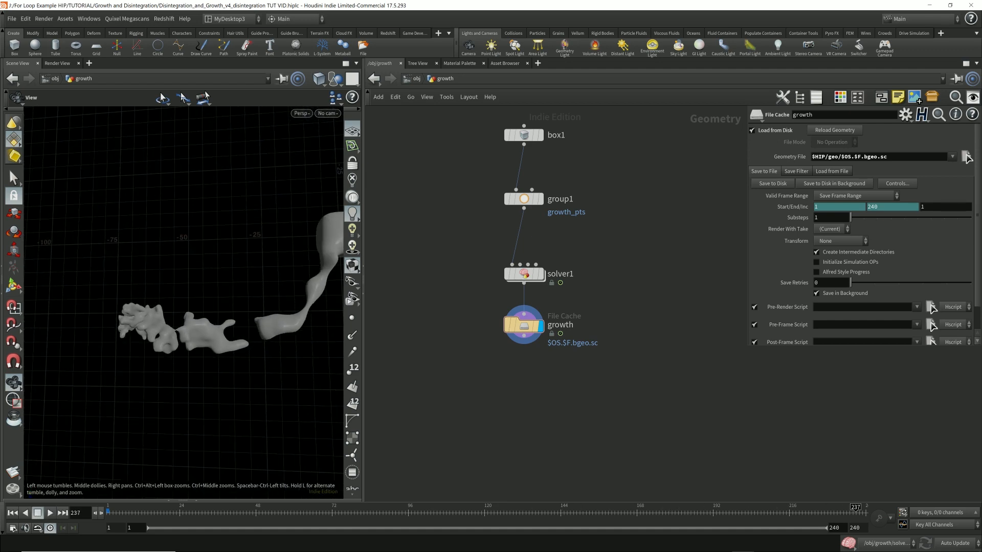
{"action": "mouse_move", "coordinate": [246, 327]}
{"action": "left_mouse_down"}
{"action": "mouse_move", "coordinate": [245, 307]}
{"action": "mouse_move", "coordinate": [265, 307]}
{"action": "mouse_move", "coordinate": [219, 284]}
{"action": "left_mouse_up"}
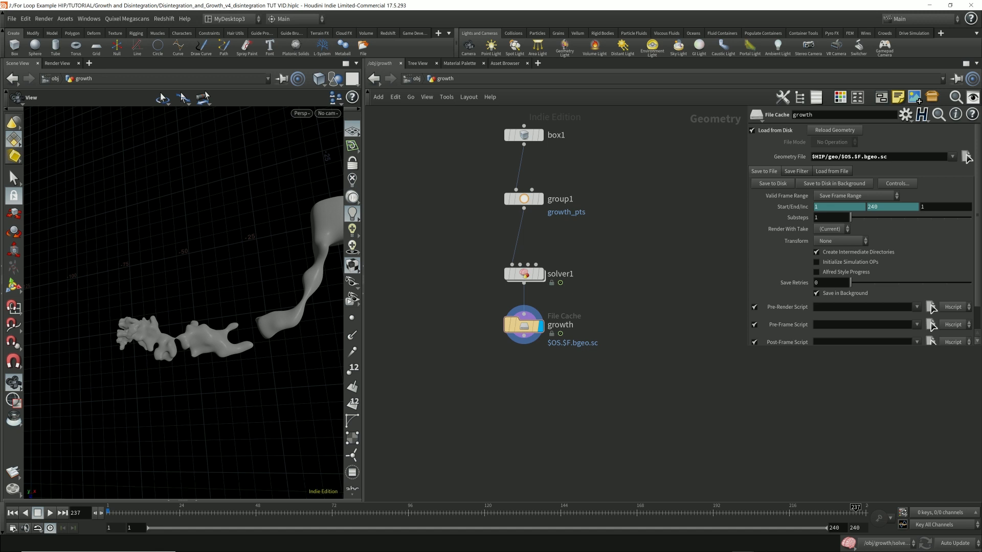
{"action": "left_click_drag", "start_coordinate": [204, 307], "coordinate": [225, 276]}
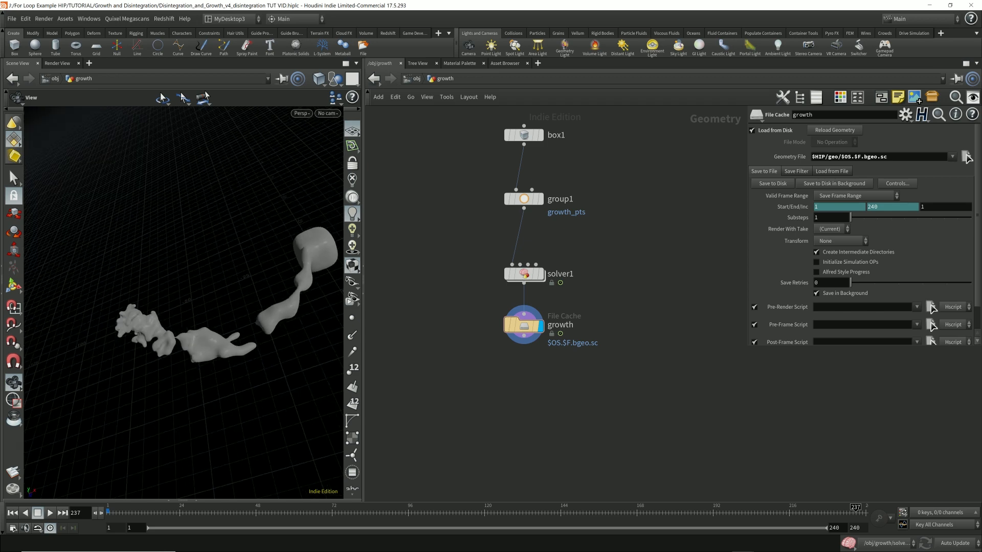
Open solver1's inner network and bring up the vdbsmooth1 node's smoothing settings.
{"action": "double_click", "coordinate": [524, 274]}
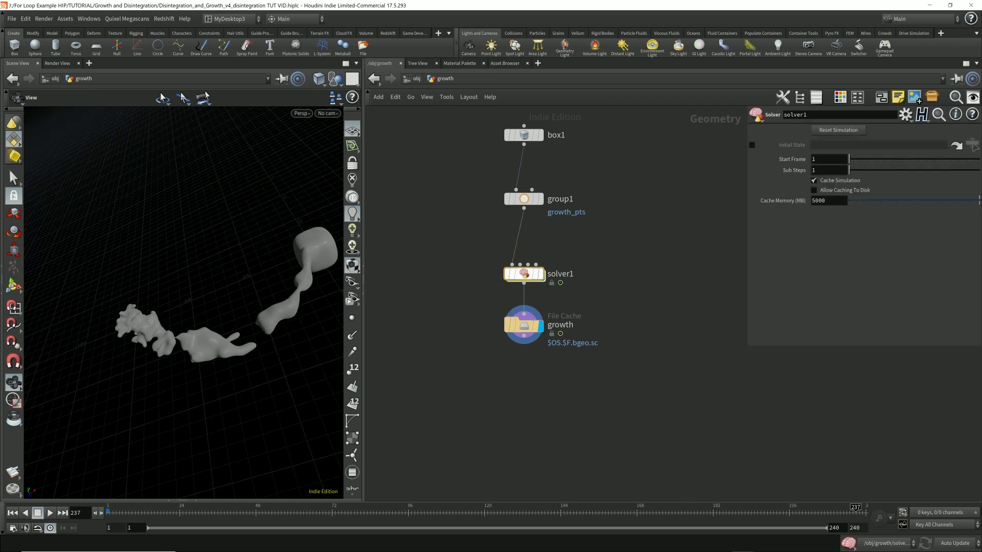
{"action": "left_click_drag", "start_coordinate": [435, 426], "coordinate": [537, 388]}
{"action": "left_click", "coordinate": [486, 395]}
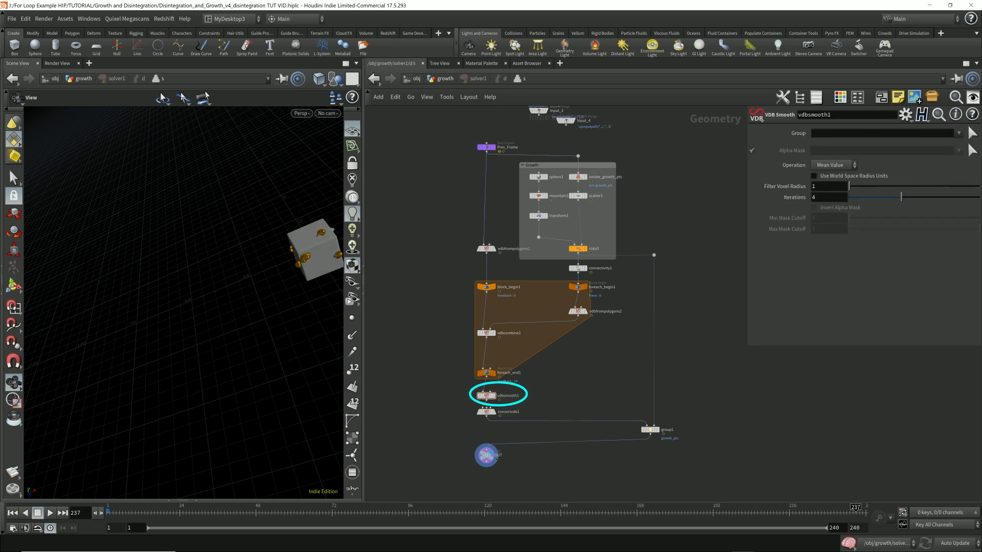